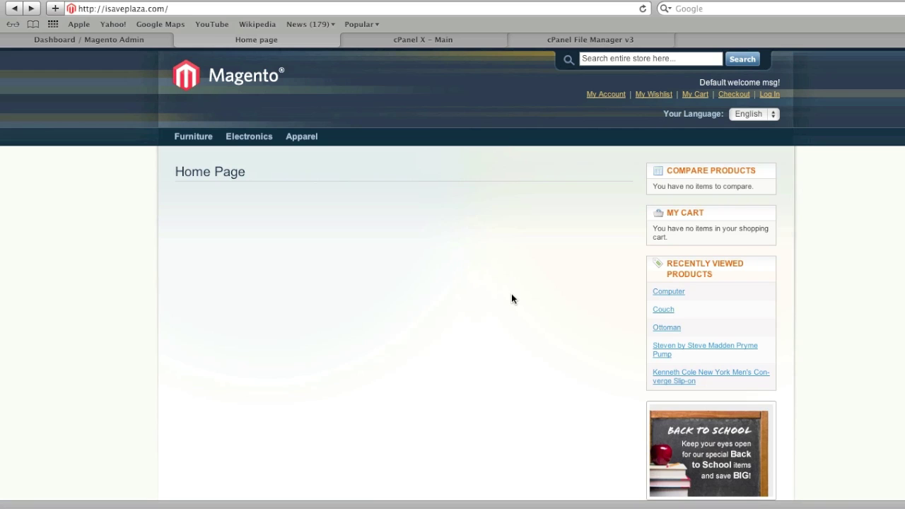
Step: Open the enabled Home page with the two-column right-bar layout for editing from the CMS pages in the Magento admin
click(139, 40)
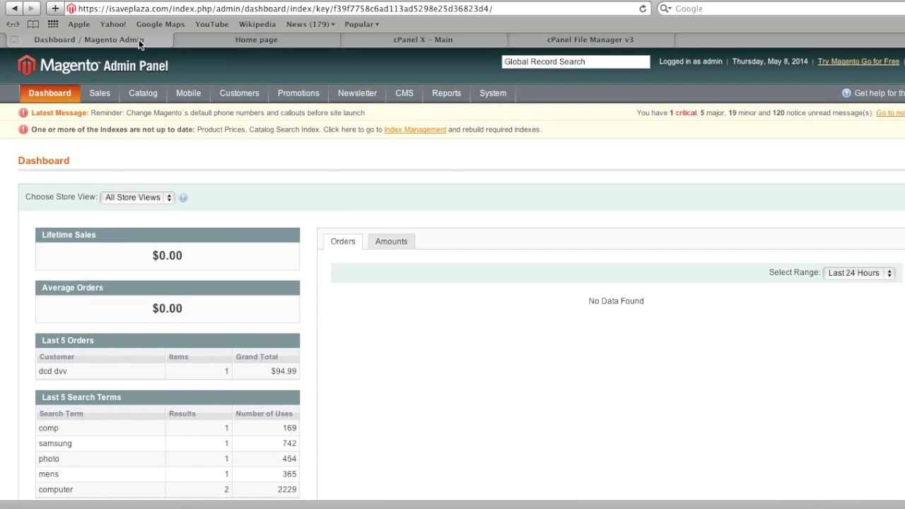
mouse_move(405, 93)
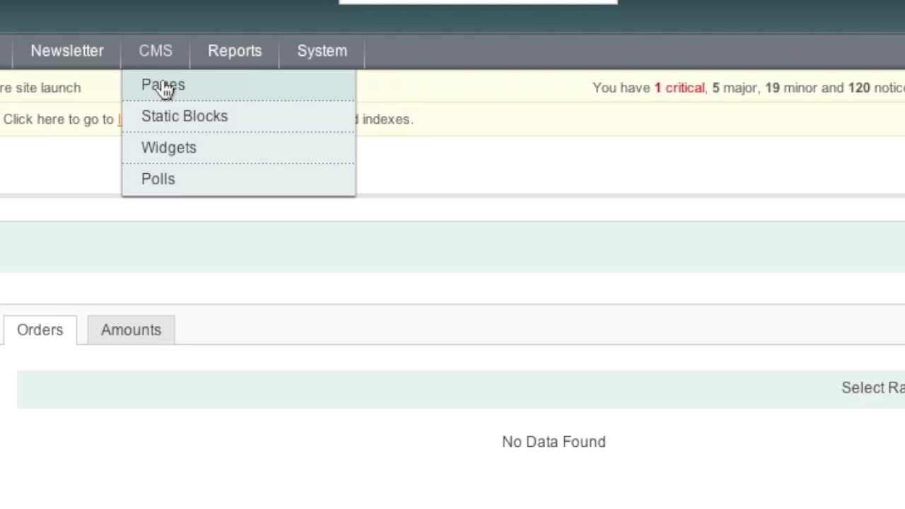
click(162, 85)
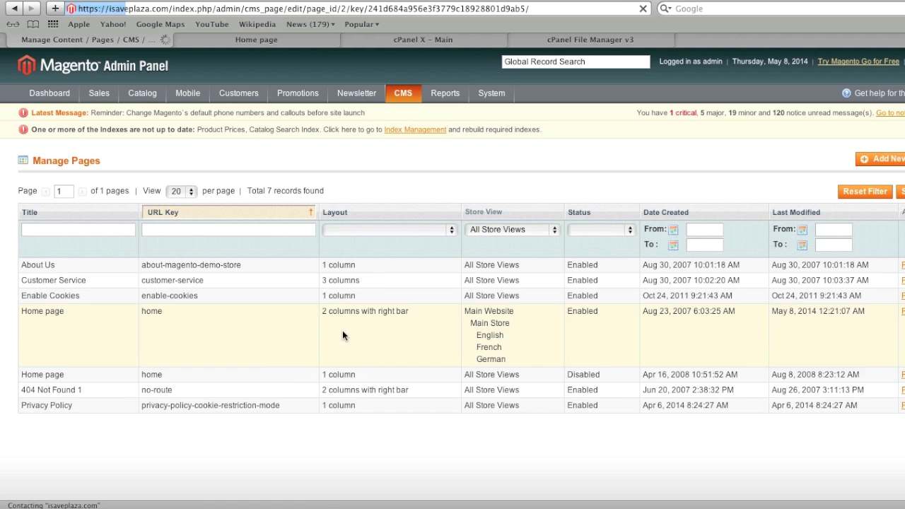
click(644, 265)
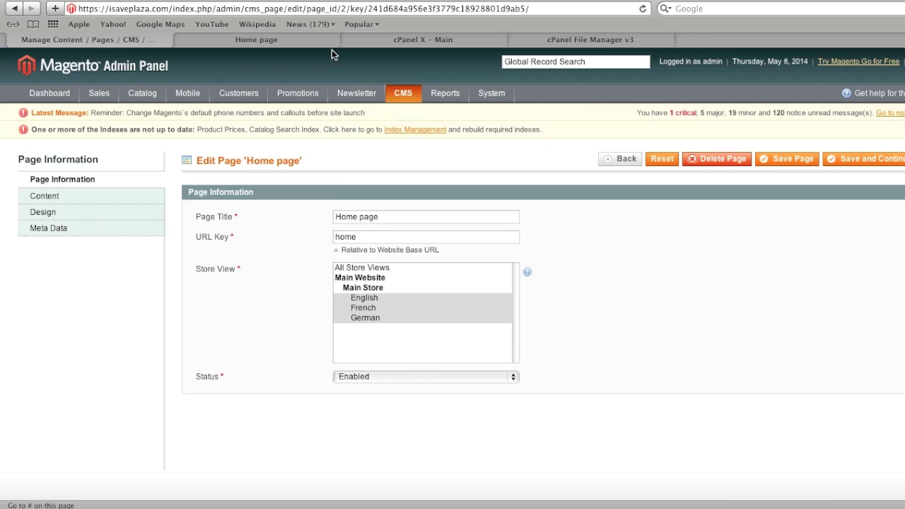
Step: Set the page title to Isaveplaza and save the page while continuing to edit
click(301, 45)
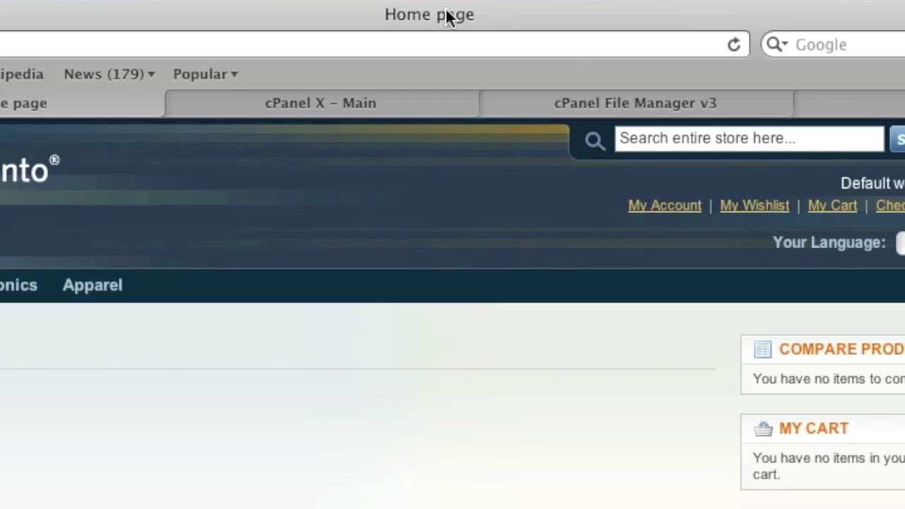
click(142, 36)
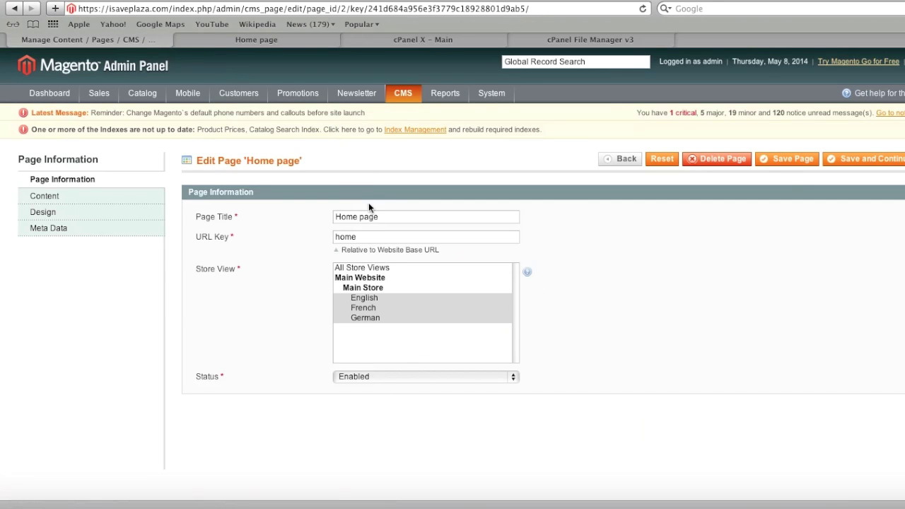
triple_click(363, 216)
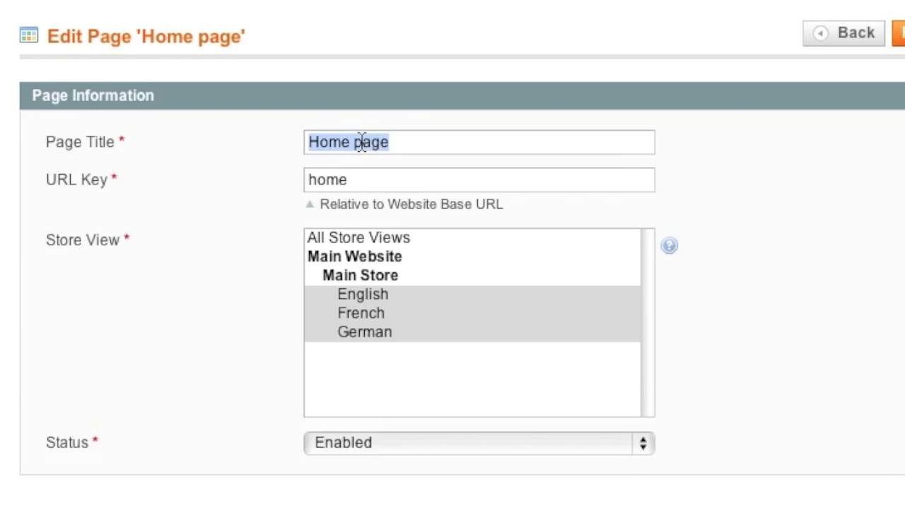
text(I)
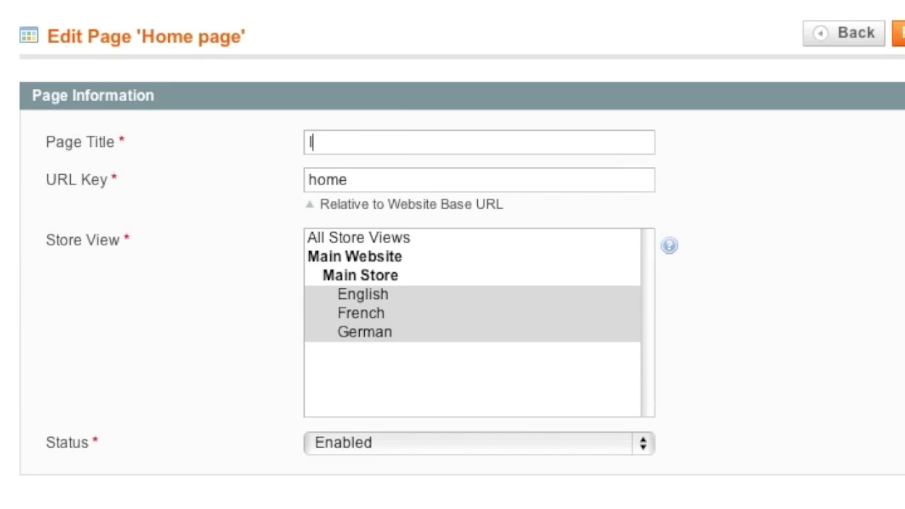
text(saveplaza)
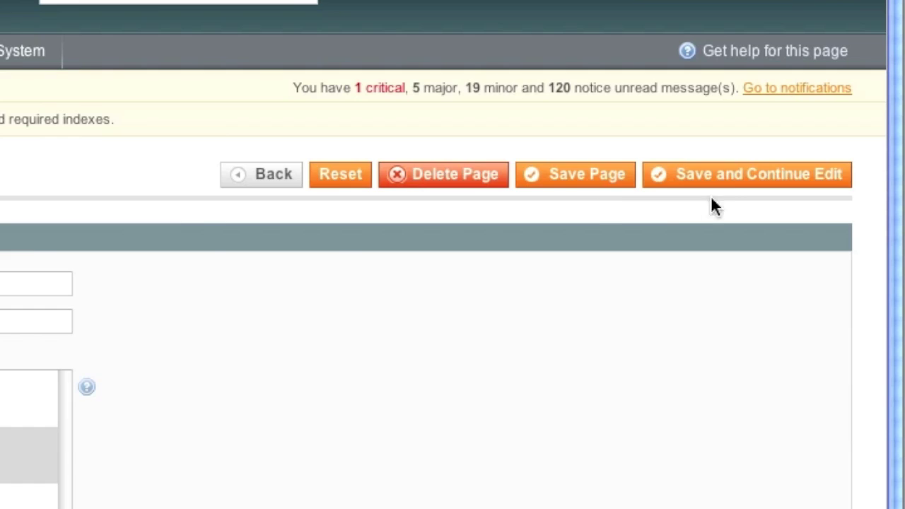
click(860, 158)
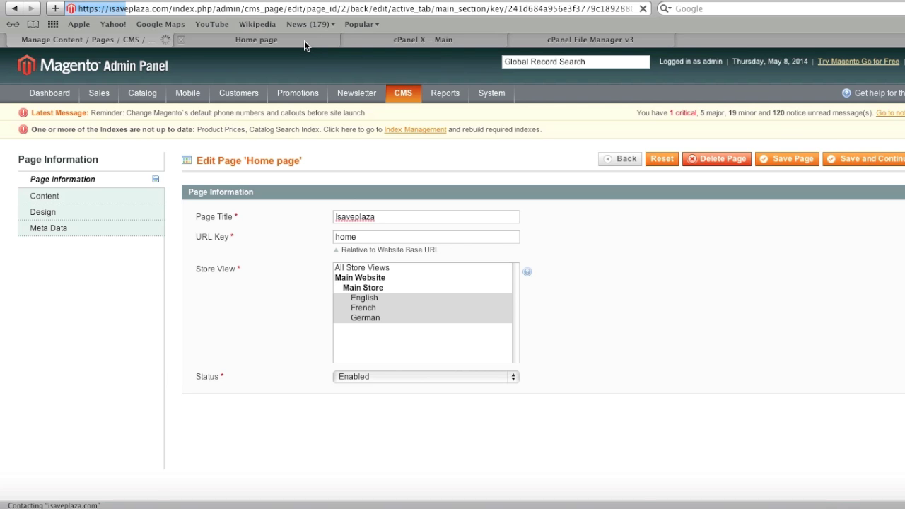
Step: Reload the storefront home page to check its browser title, and return to the admin page editor
click(304, 40)
click(643, 10)
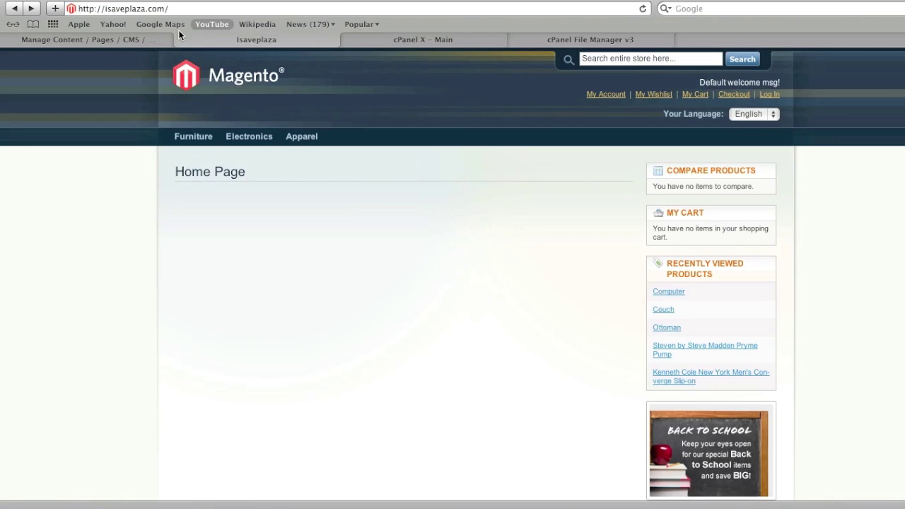
click(179, 33)
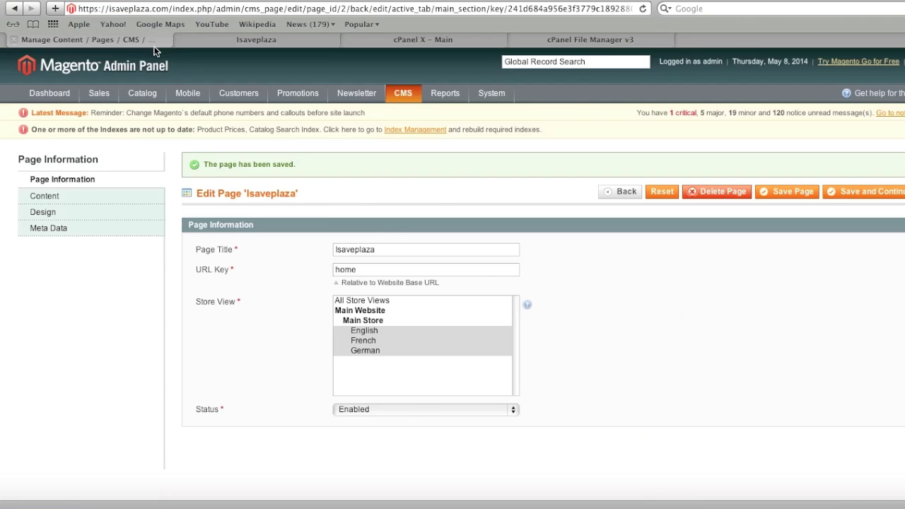
Step: Set the page's meta description to "Welcome isaveplaza." and save while continuing to edit
click(146, 249)
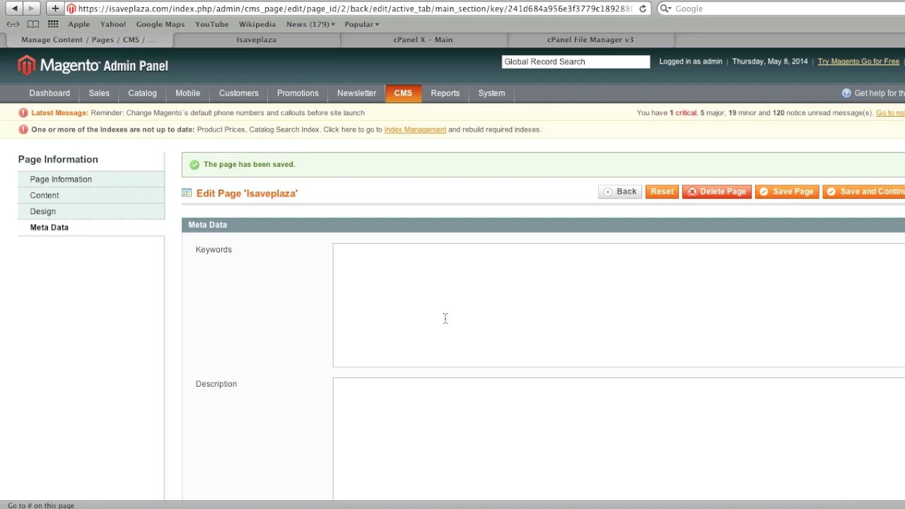
scroll(418, 340, down, 2)
click(360, 287)
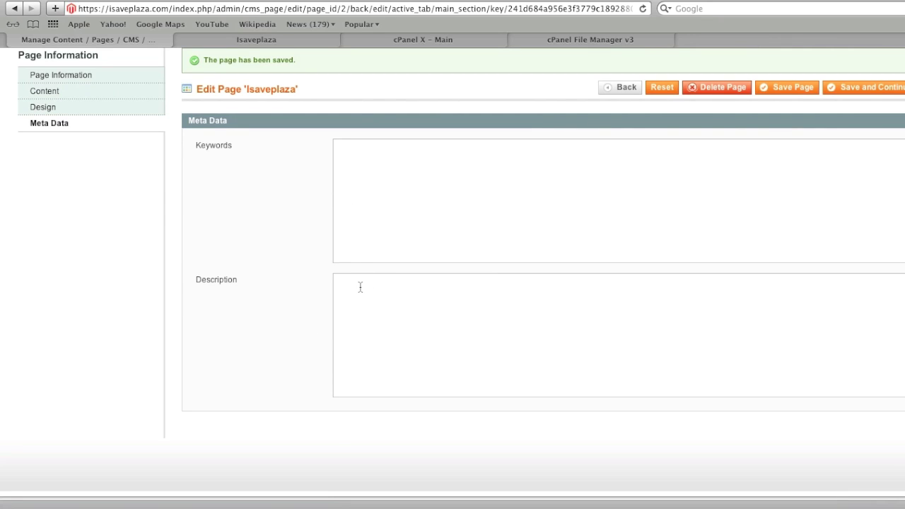
text(Welcome isaveplaza.)
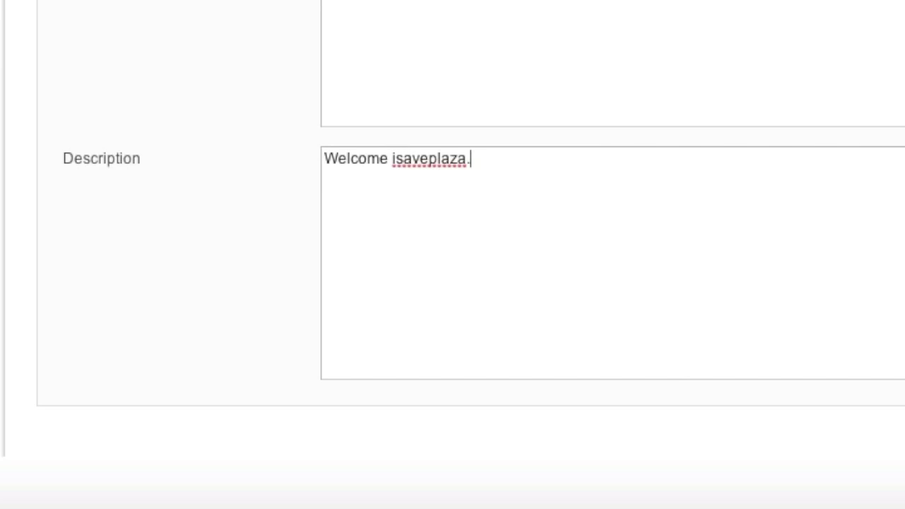
click(870, 86)
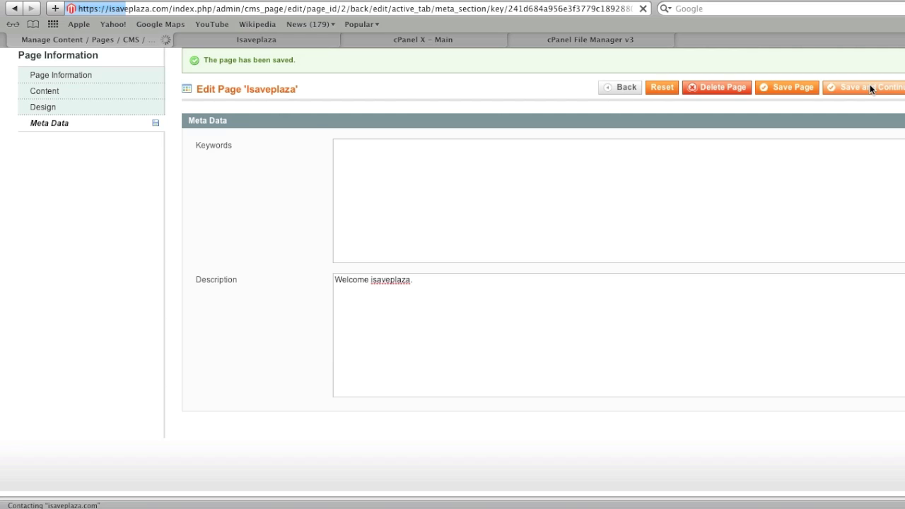
Step: Search Google for shoes in a new browser tab and highlight the description under the DSW result
click(80, 0)
click(106, 5)
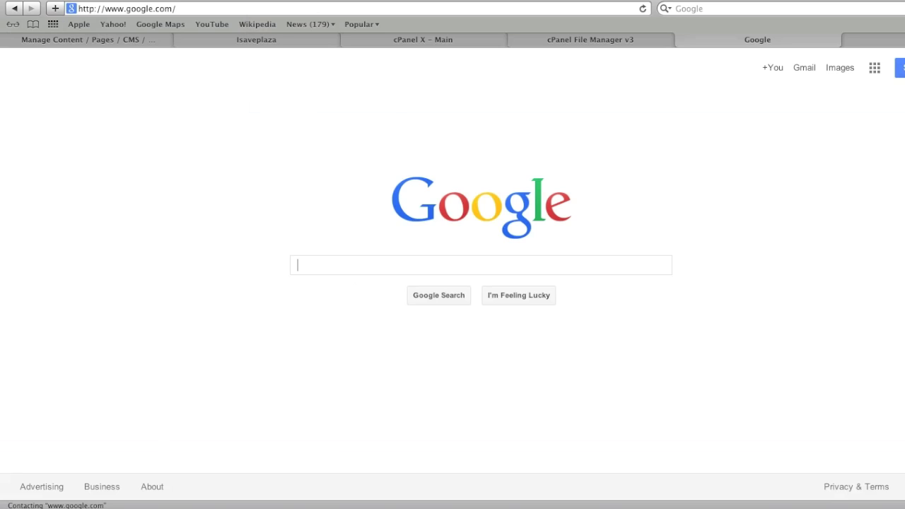
text(shoes)
key(Return)
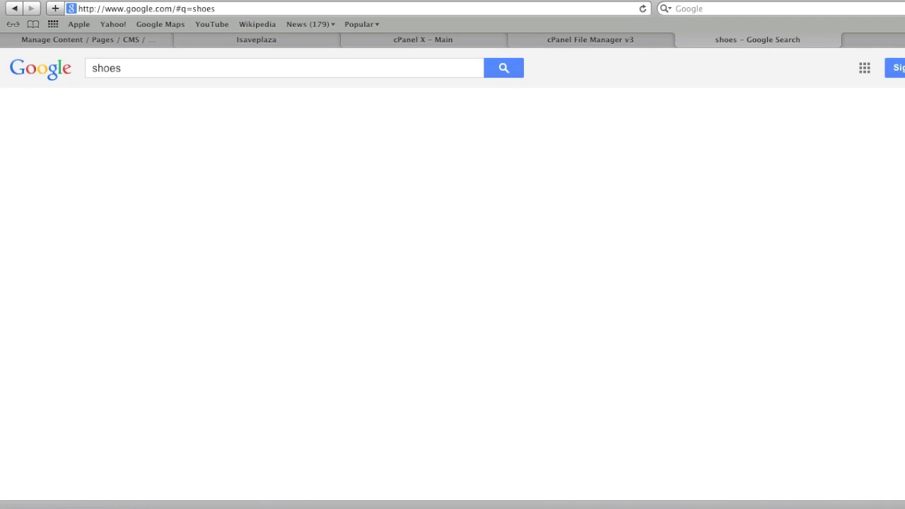
scroll(212, 238, down, 1)
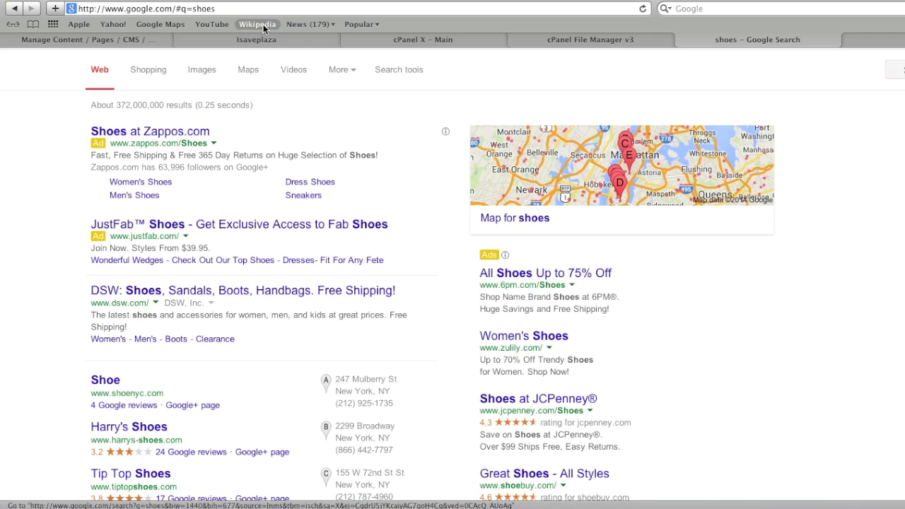
click(255, 39)
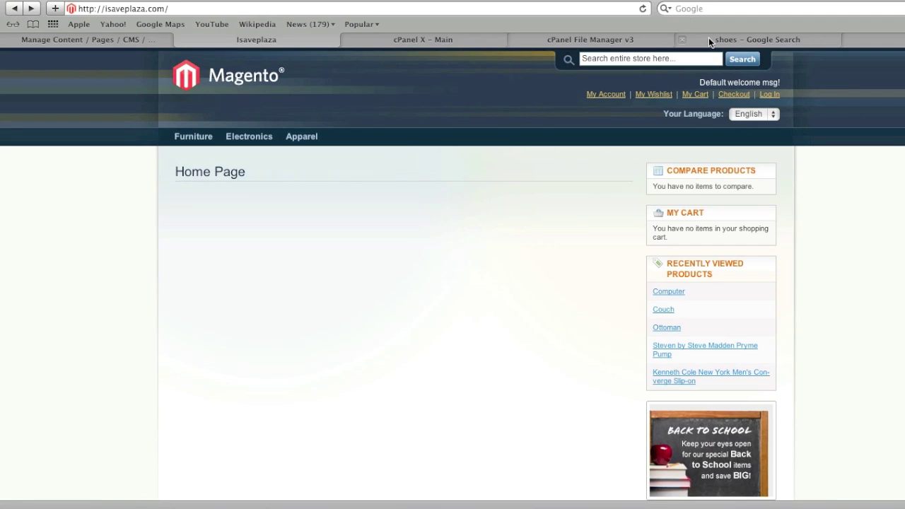
click(710, 40)
drag(86, 314, 142, 330)
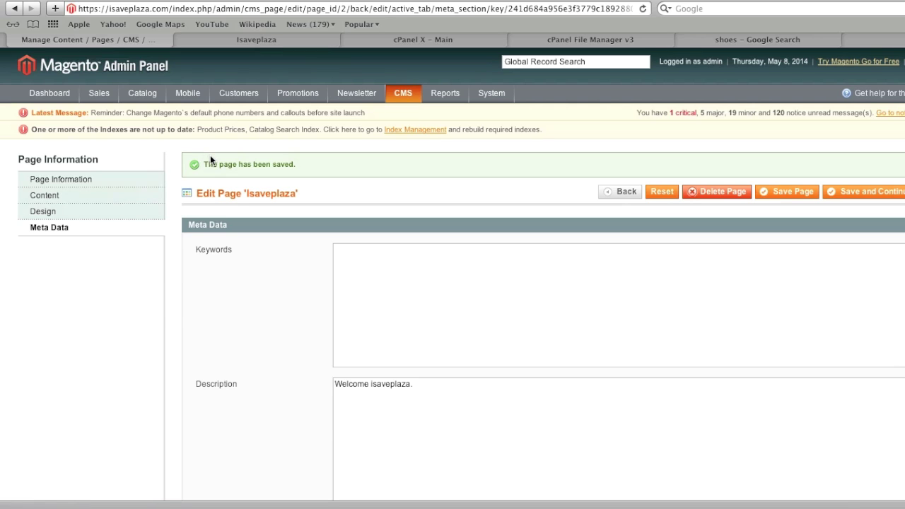
Step: Replace the Home Page heading in the page's content with Isaveplaza and save while continuing to edit
click(256, 39)
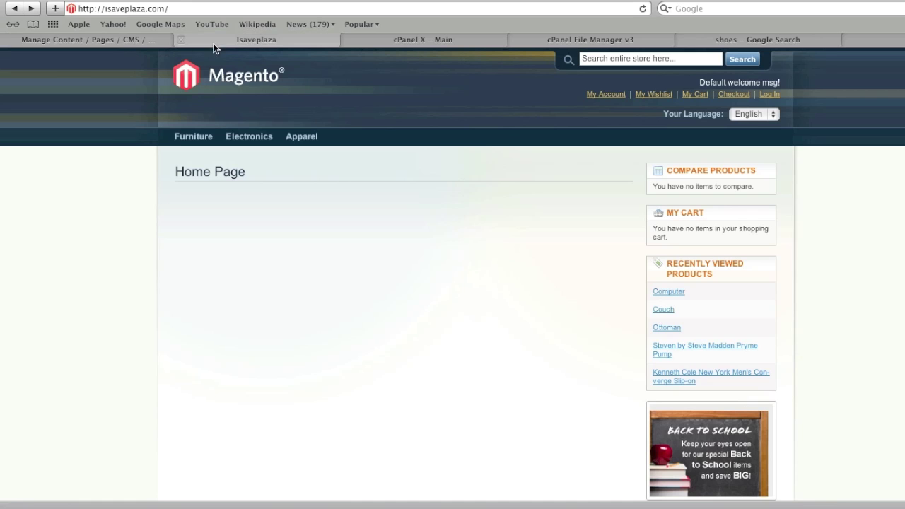
click(141, 41)
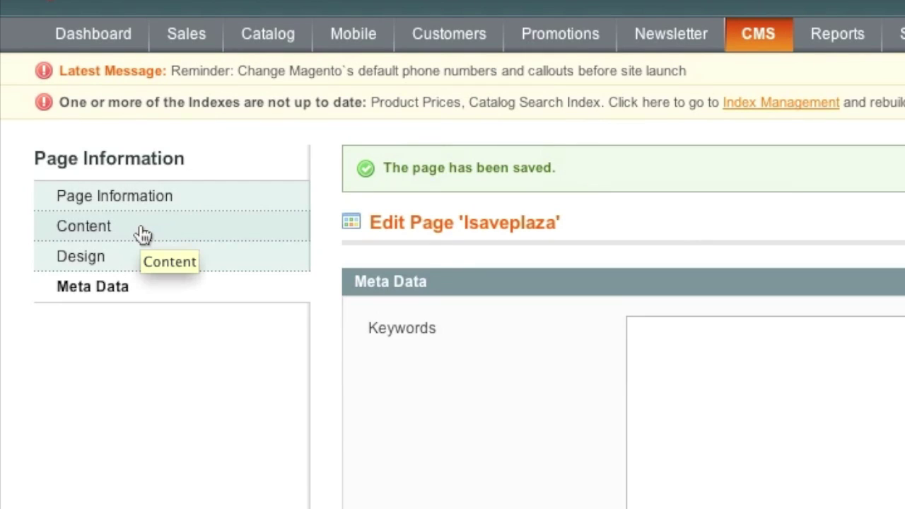
click(142, 233)
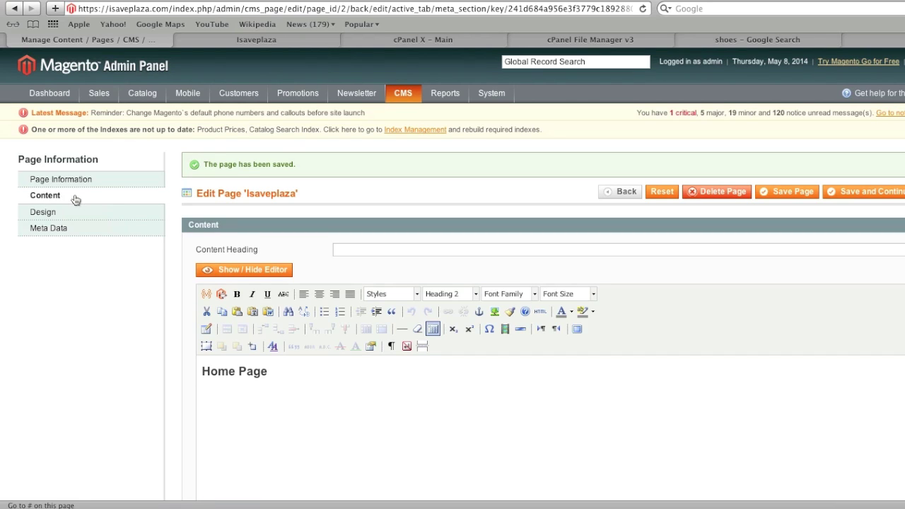
scroll(256, 389, down, 1)
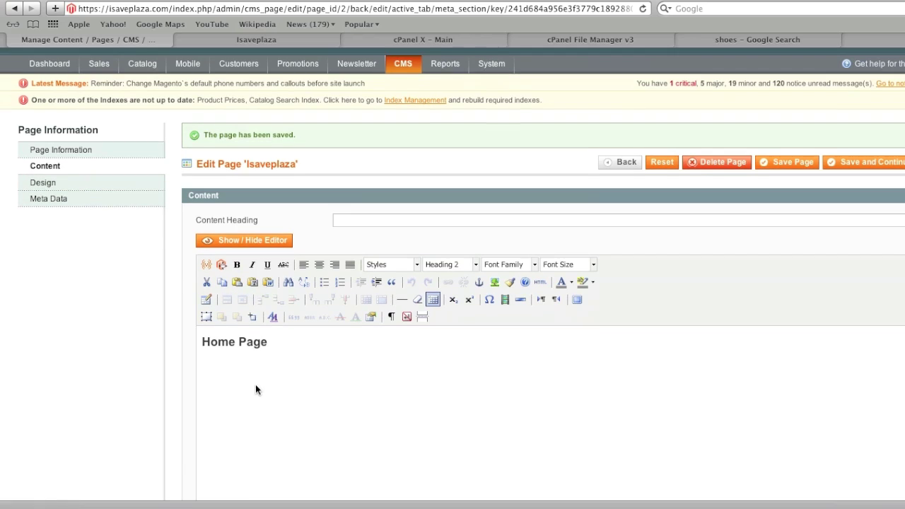
scroll(241, 311, down, 1)
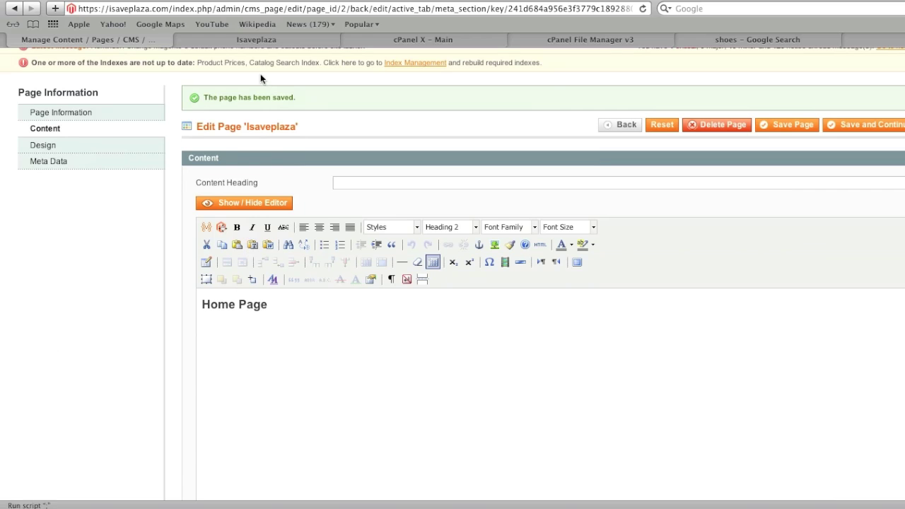
click(253, 41)
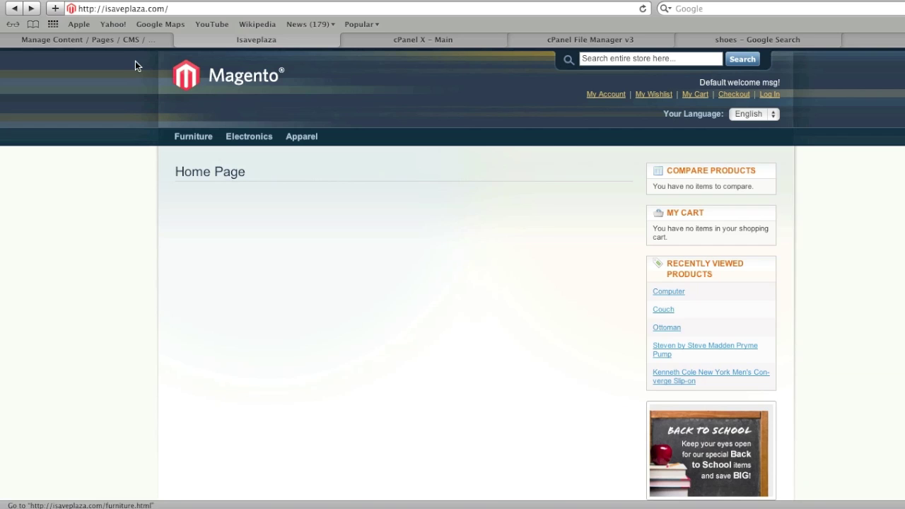
click(131, 39)
drag(148, 306, 42, 309)
text(Isaveplaz)
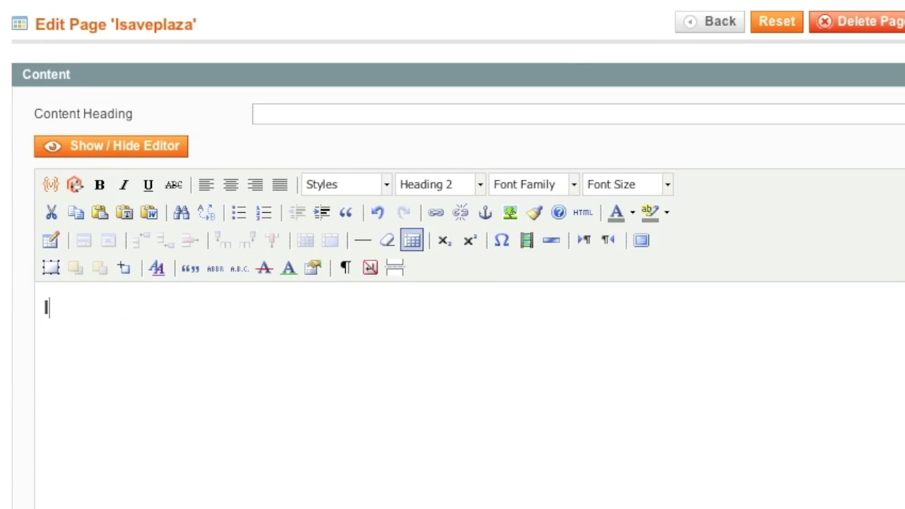
text(a)
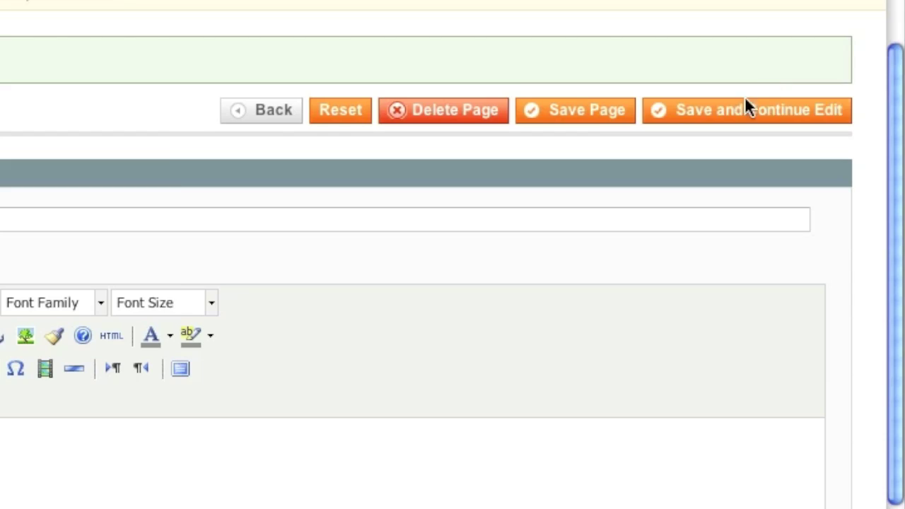
click(746, 100)
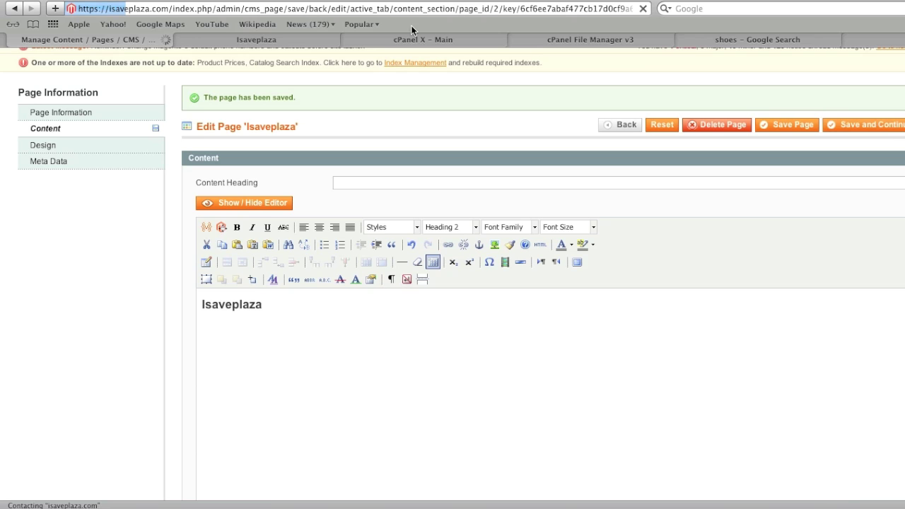
Step: Reload the storefront home page to check its heading, and return to the page's content editor
click(256, 39)
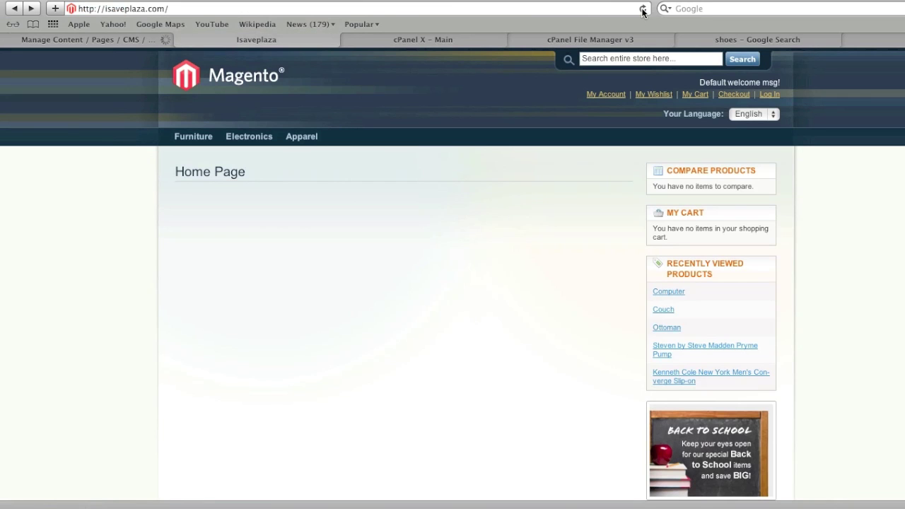
click(642, 11)
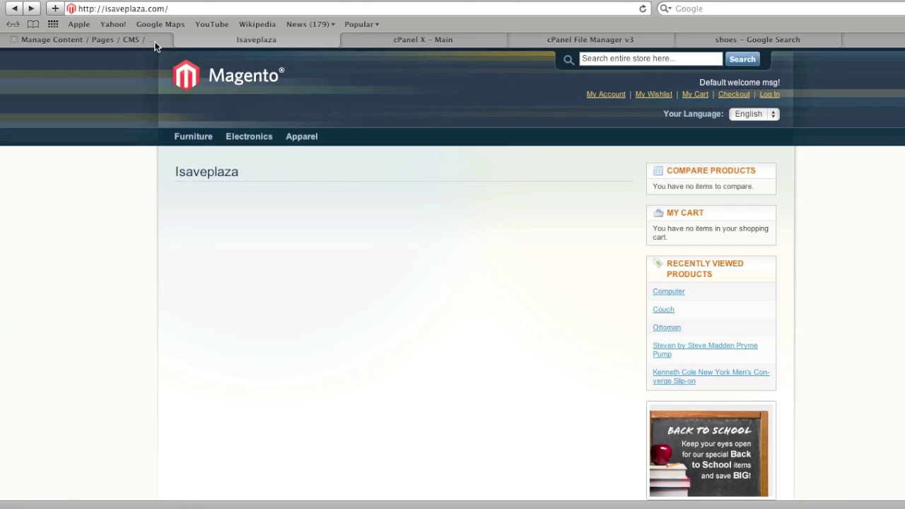
click(153, 41)
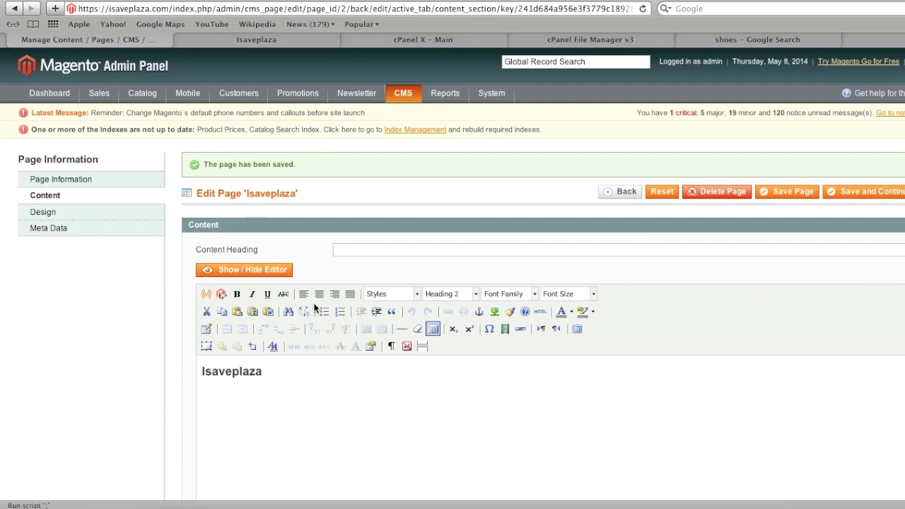
Step: Start a new line below the Isaveplaza heading and choose the Catalog New Products List type for a widget there
click(219, 316)
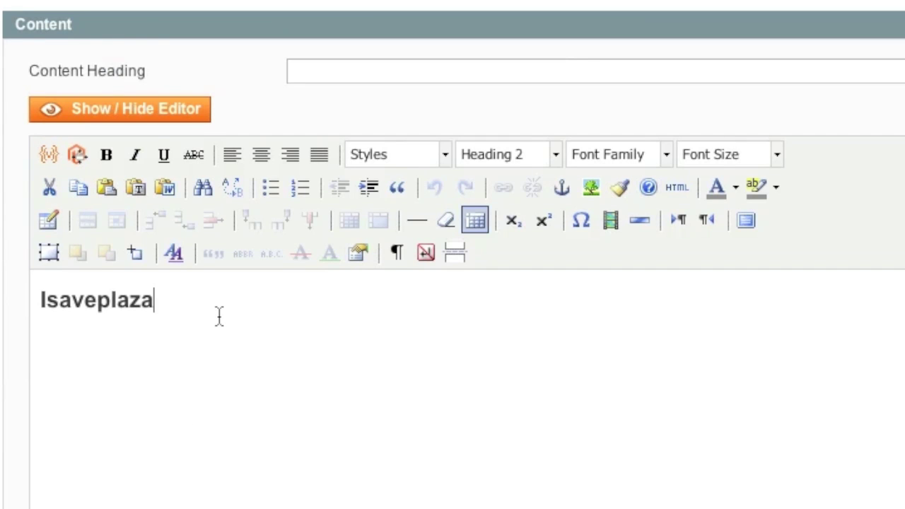
key(Return)
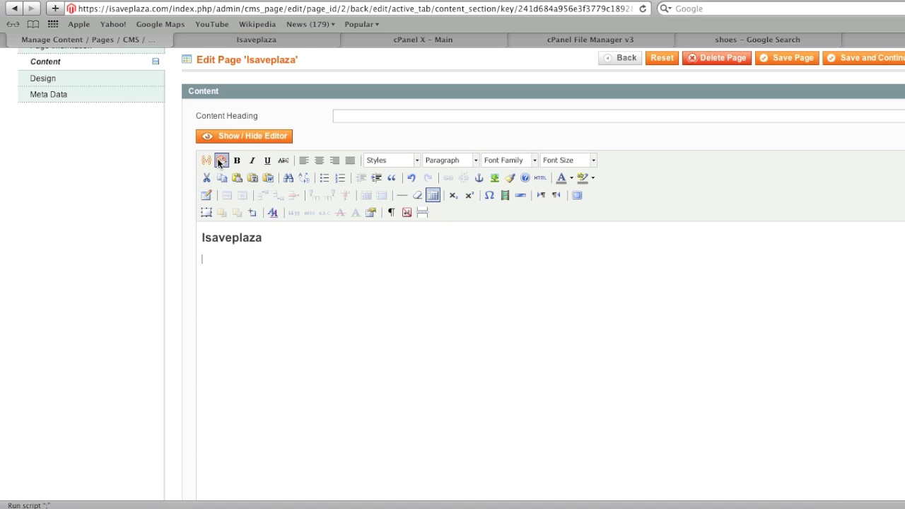
click(76, 154)
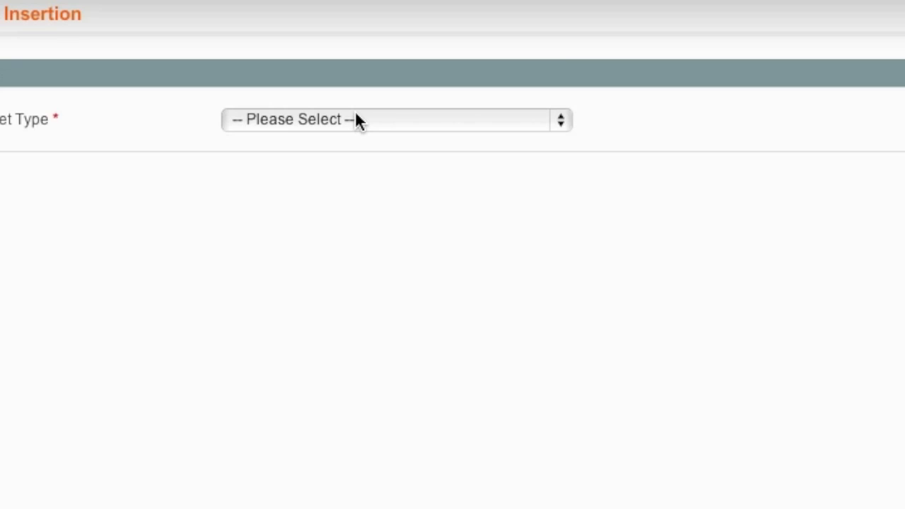
click(344, 154)
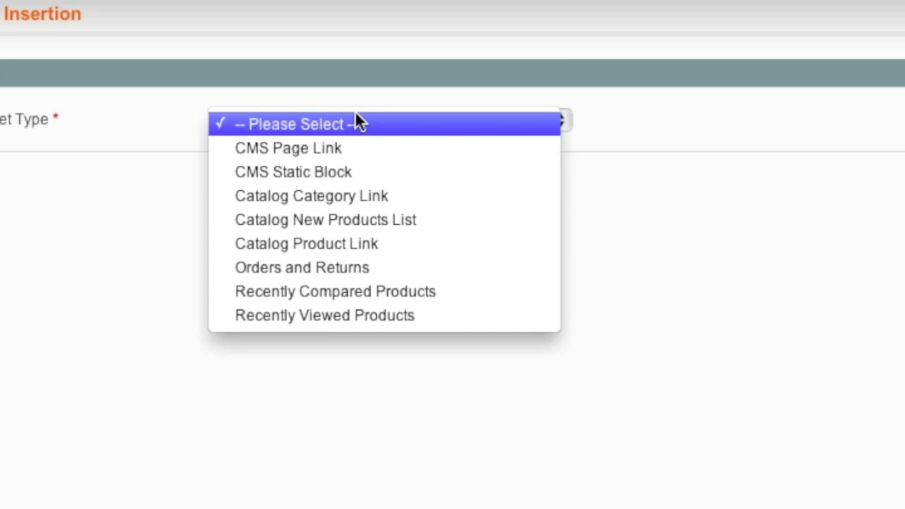
click(357, 221)
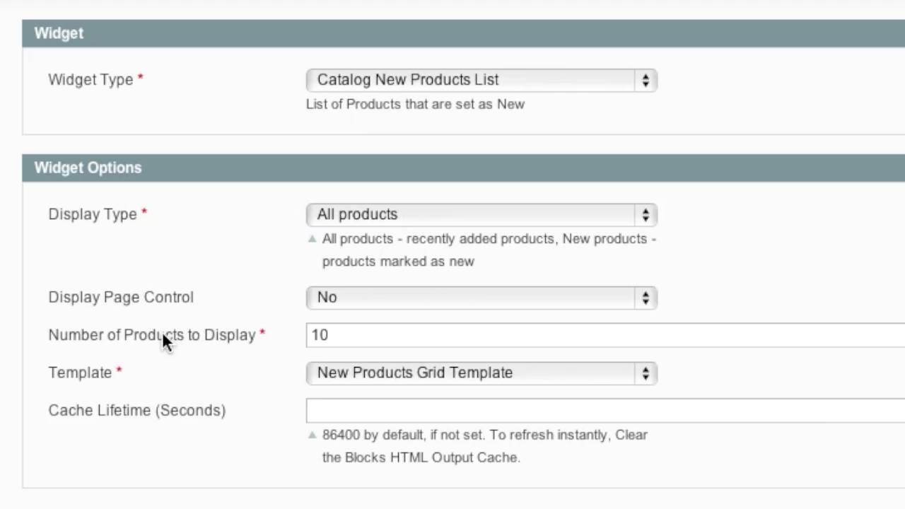
Step: Insert the new products widget with 6 products to display and the grid template, and save the page while continuing to edit
click(365, 339)
double_click(366, 339)
text(6)
click(408, 371)
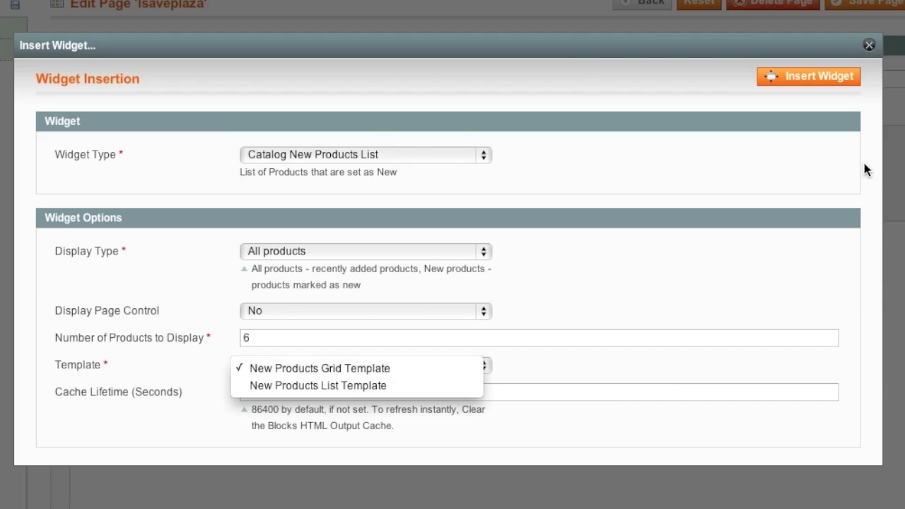
click(864, 167)
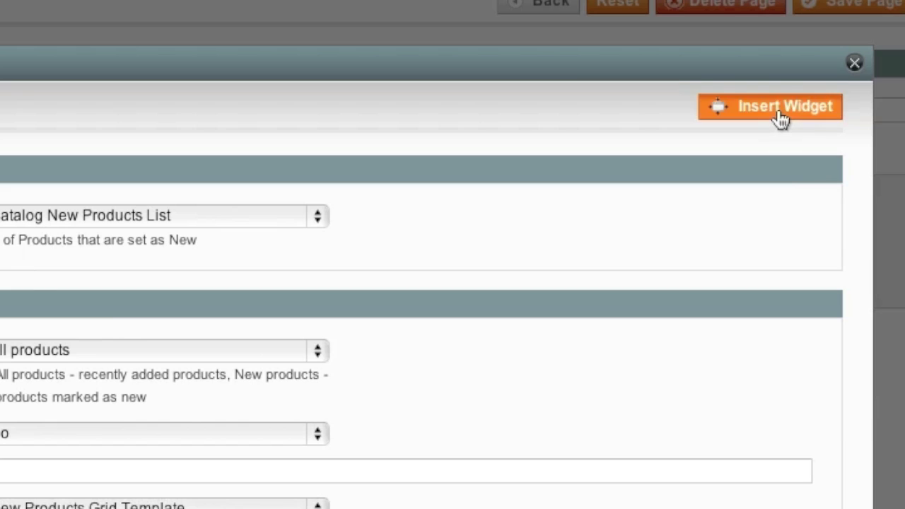
click(781, 119)
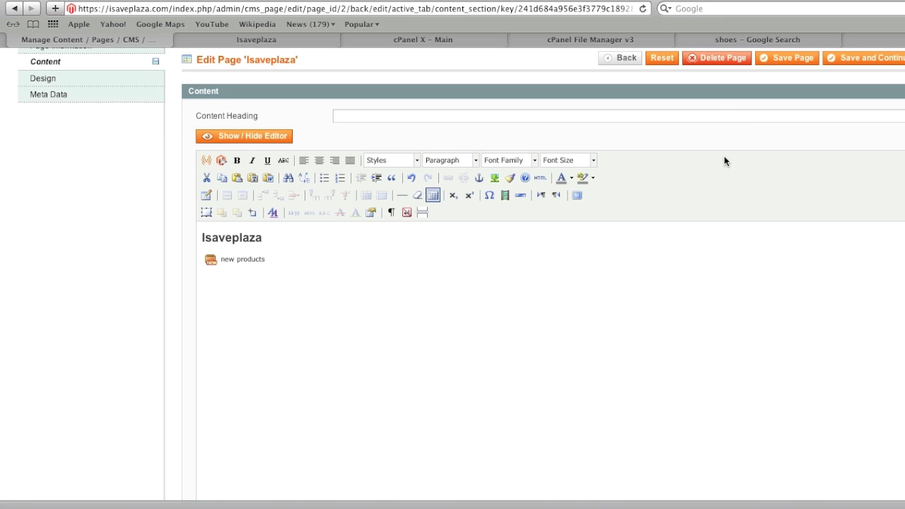
click(866, 58)
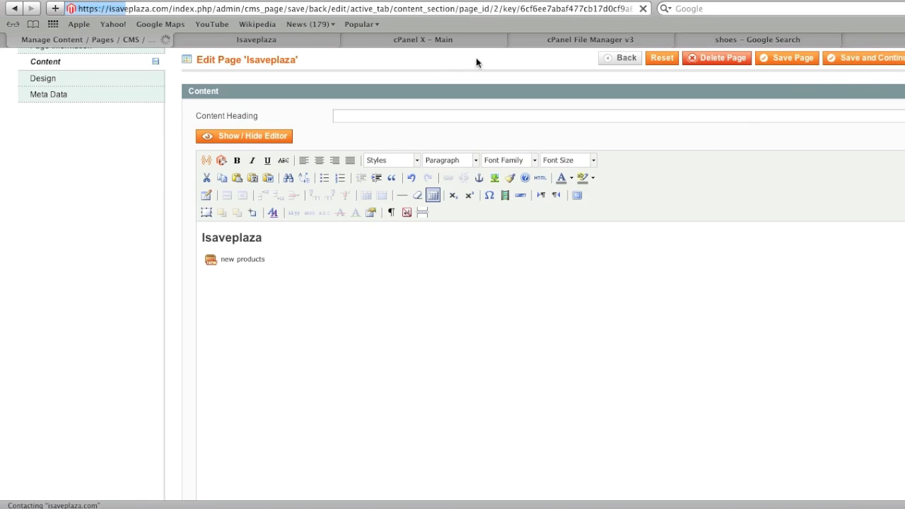
Step: Reload the storefront home page and look over its New Products section
click(289, 40)
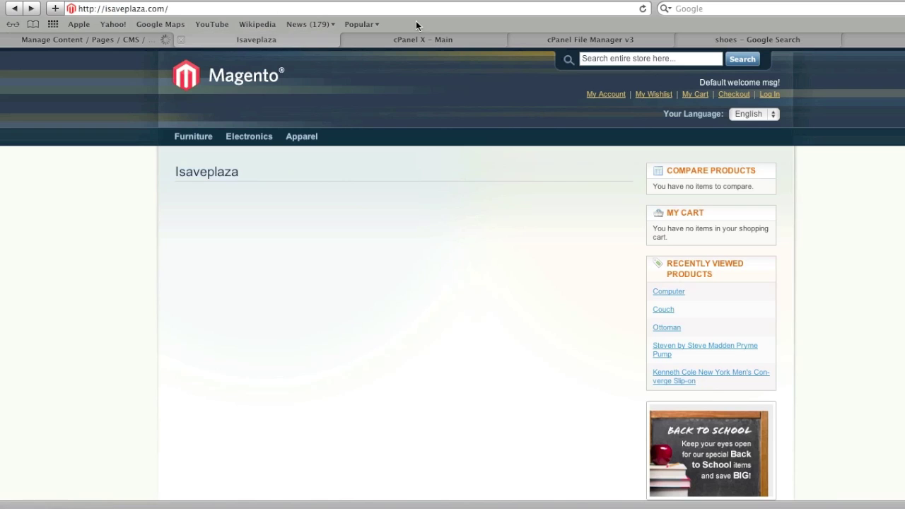
click(643, 10)
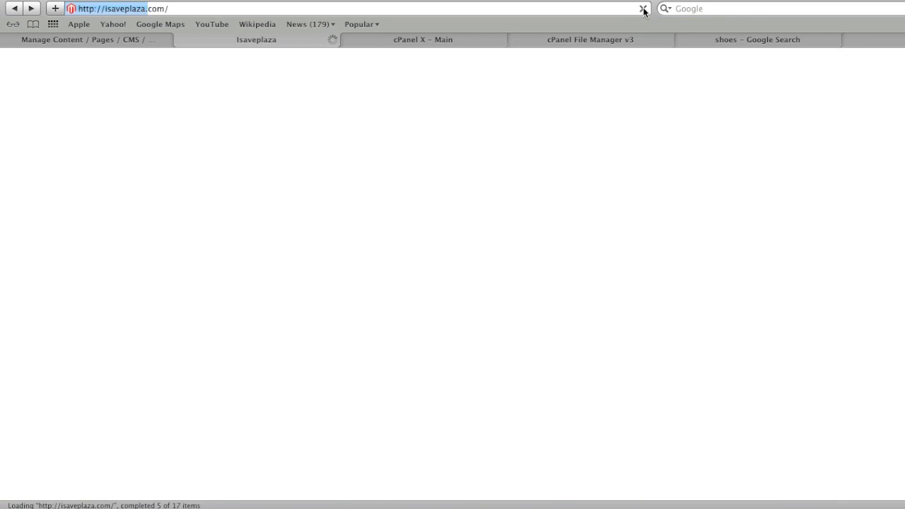
scroll(552, 226, down, 3)
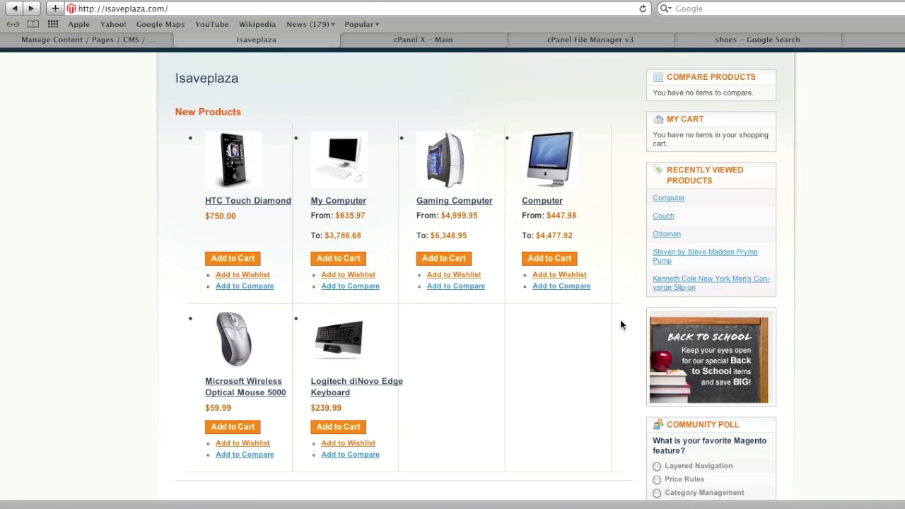
scroll(622, 323, up, 3)
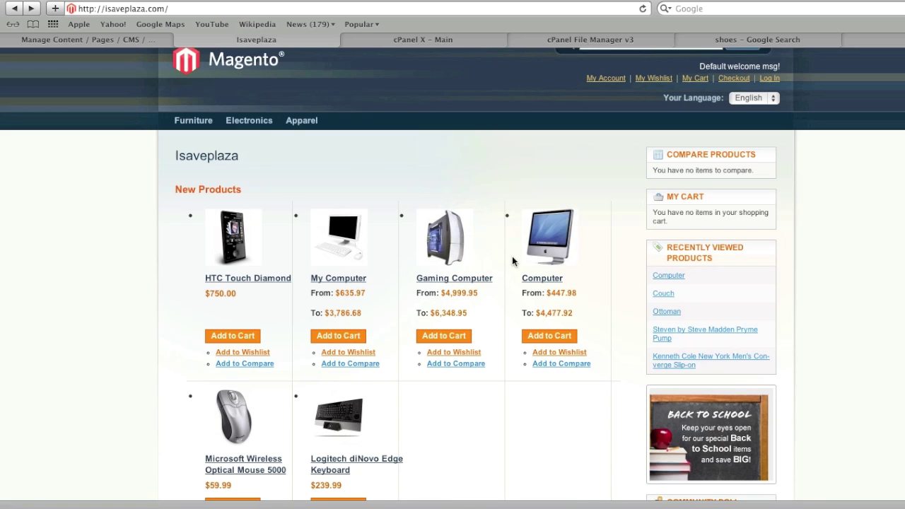
Step: Switch to the Untitled text document and copy the head reference snippet that adds the css/custom.css stylesheet
click(703, 505)
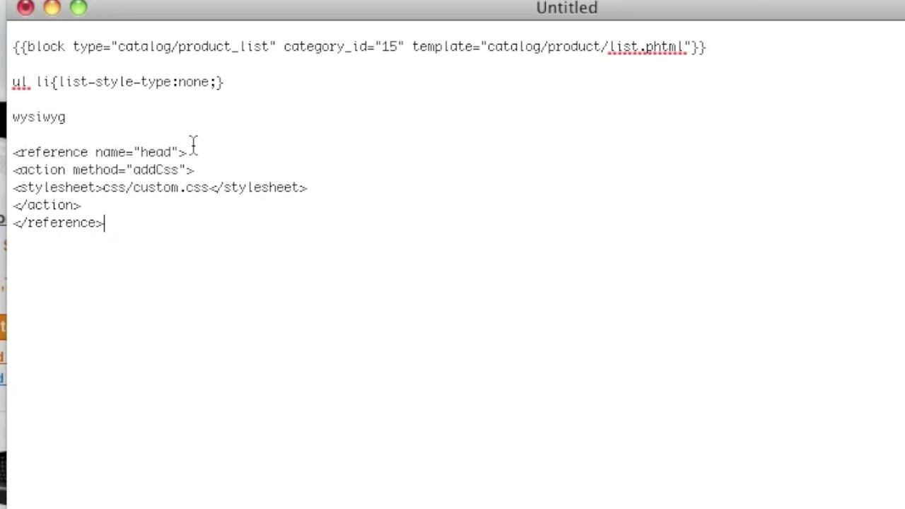
drag(135, 233, 9, 151)
key(super+c)
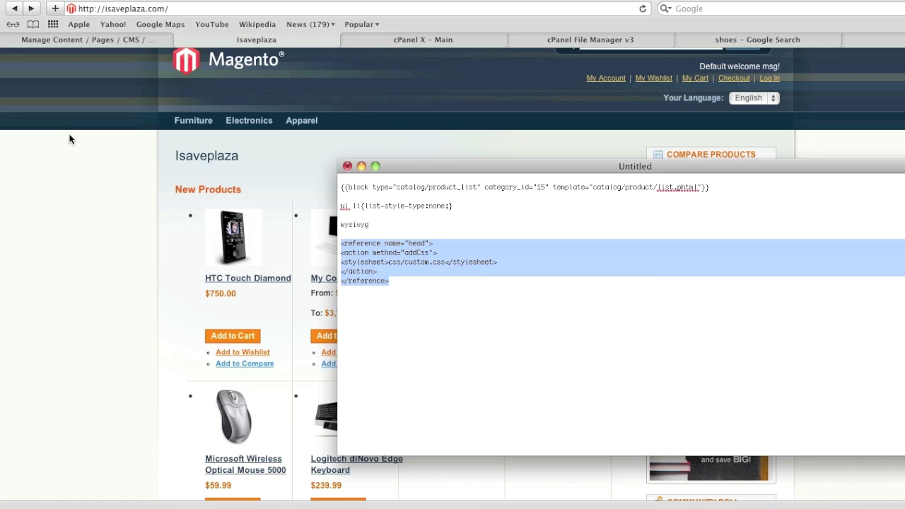
Step: Paste the copied css/custom.css snippet into the Custom Layout Update XML of the page's design settings and save while continuing to edit
click(71, 137)
click(130, 45)
mouse_move(142, 93)
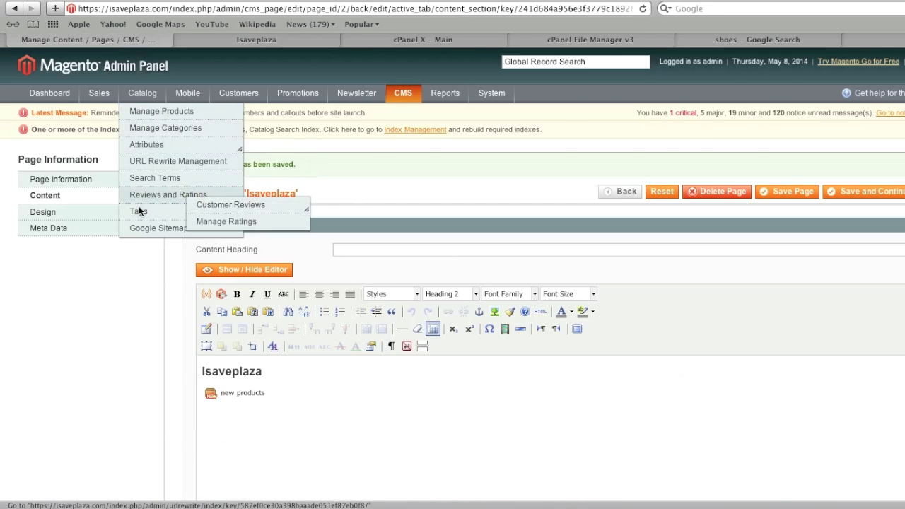
click(68, 214)
scroll(264, 269, down, 5)
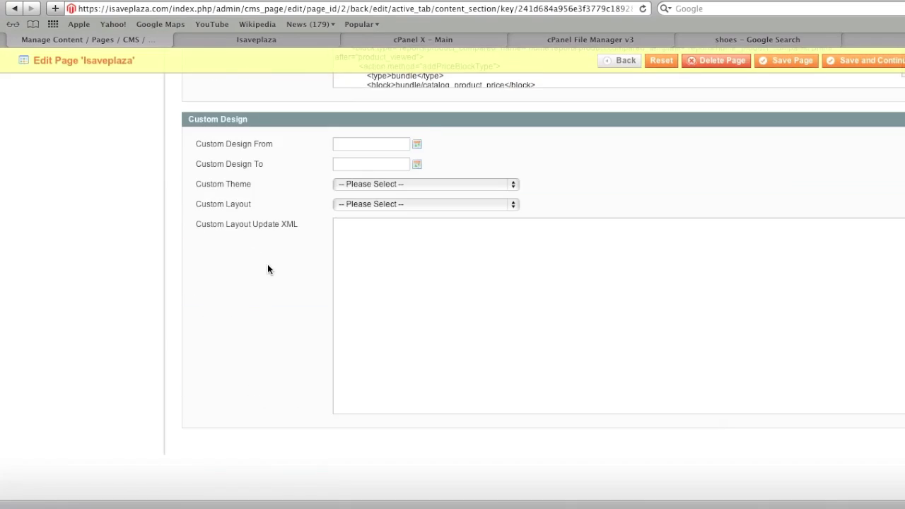
click(358, 249)
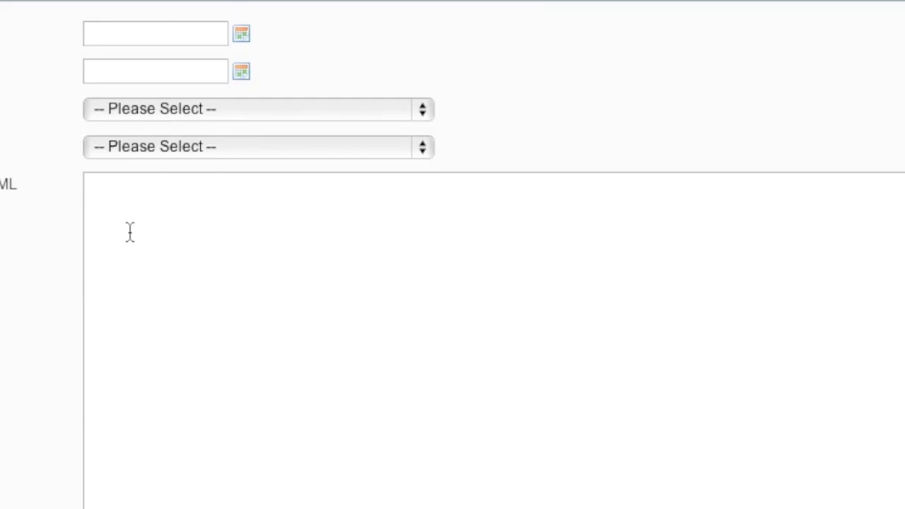
key(super+v)
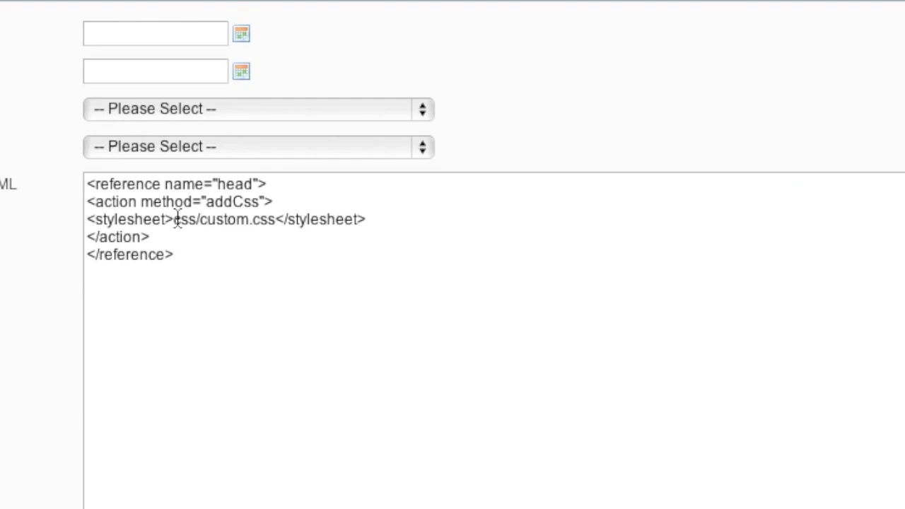
drag(200, 221, 278, 218)
scroll(368, 294, up, 5)
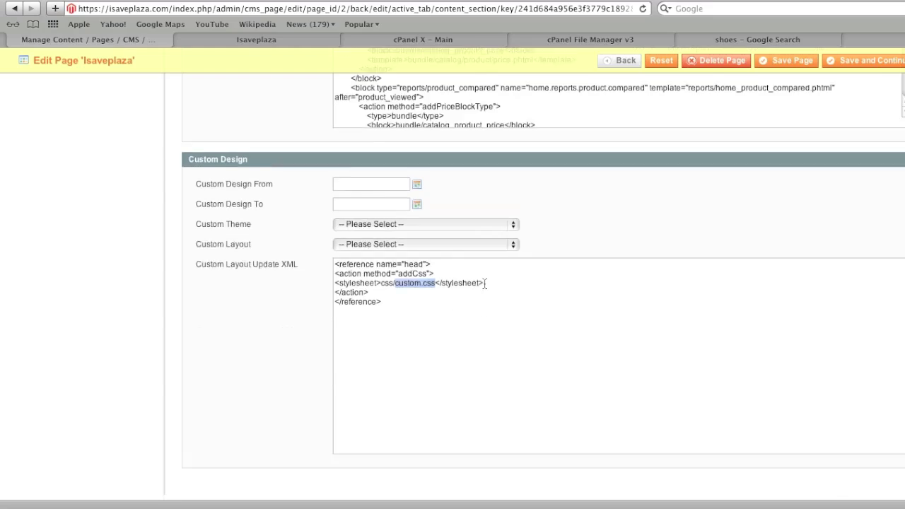
scroll(490, 281, up, 4)
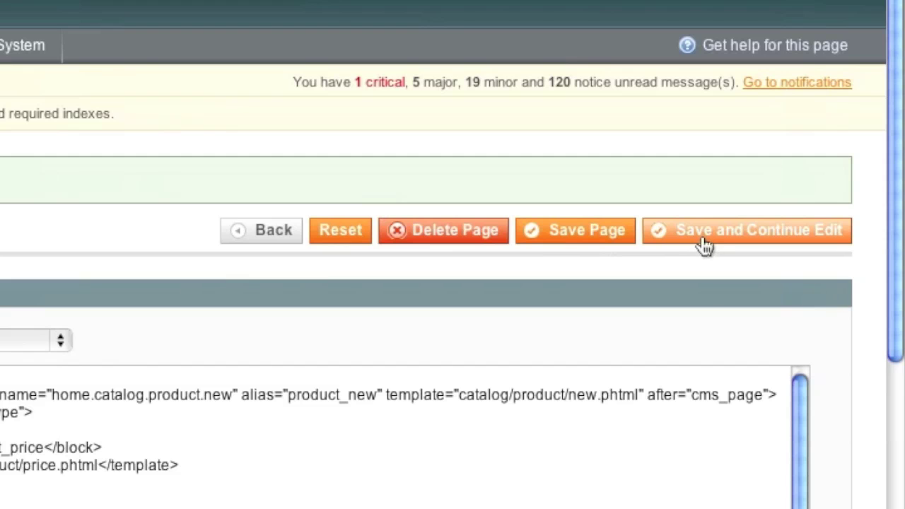
click(855, 195)
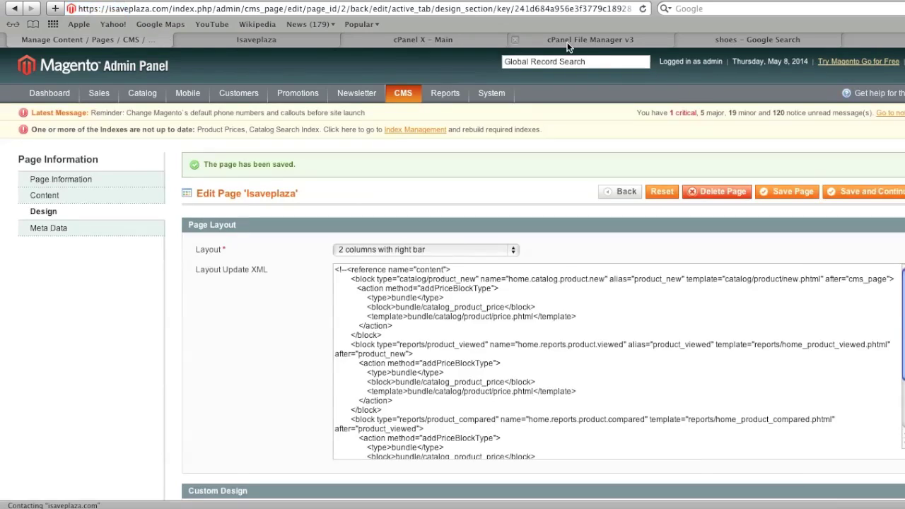
Step: Switch to the cPanel File Manager and open the folder skin/frontend/default/default/css under public_html
click(568, 41)
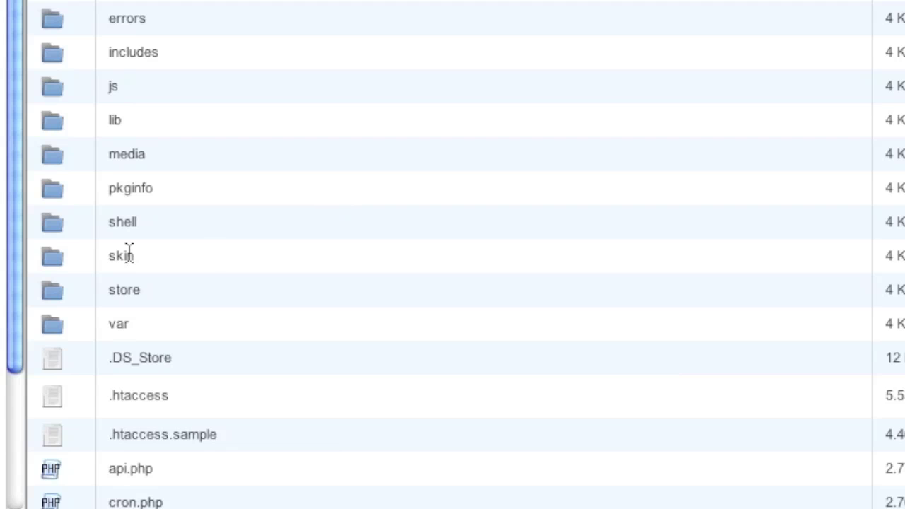
double_click(275, 343)
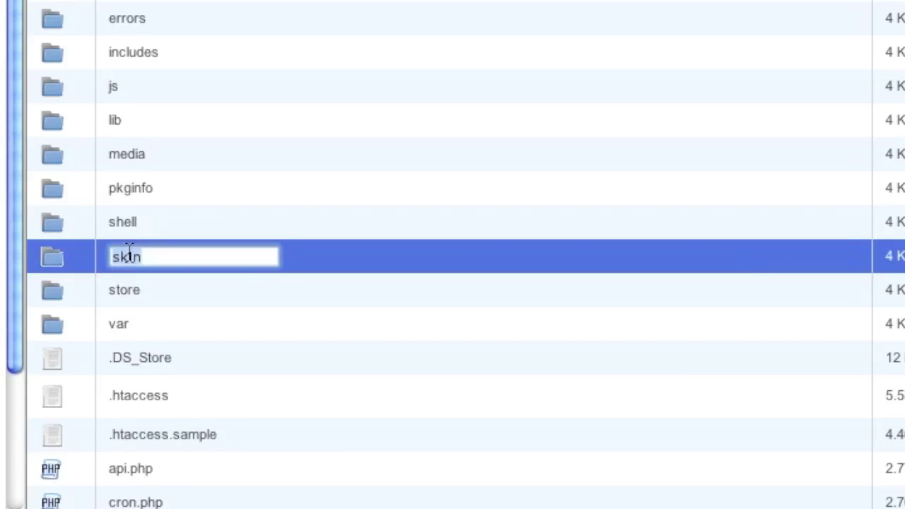
double_click(329, 263)
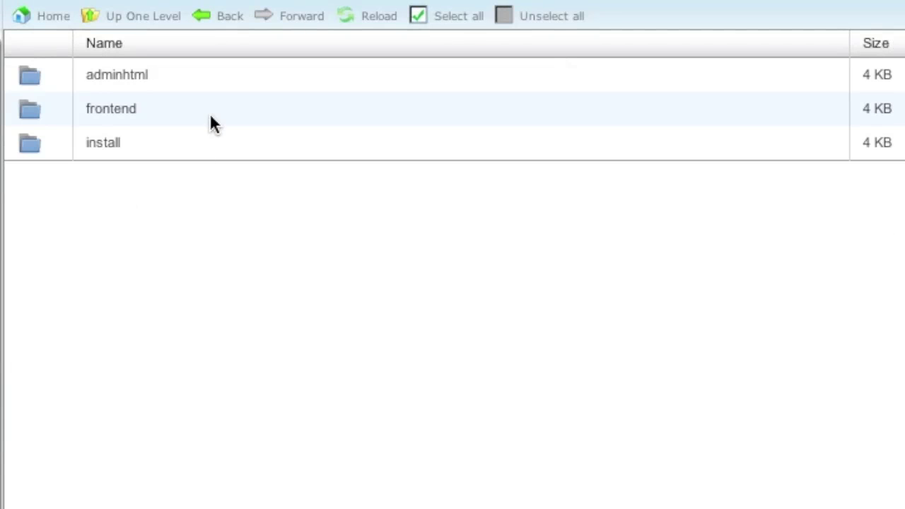
double_click(212, 124)
double_click(161, 113)
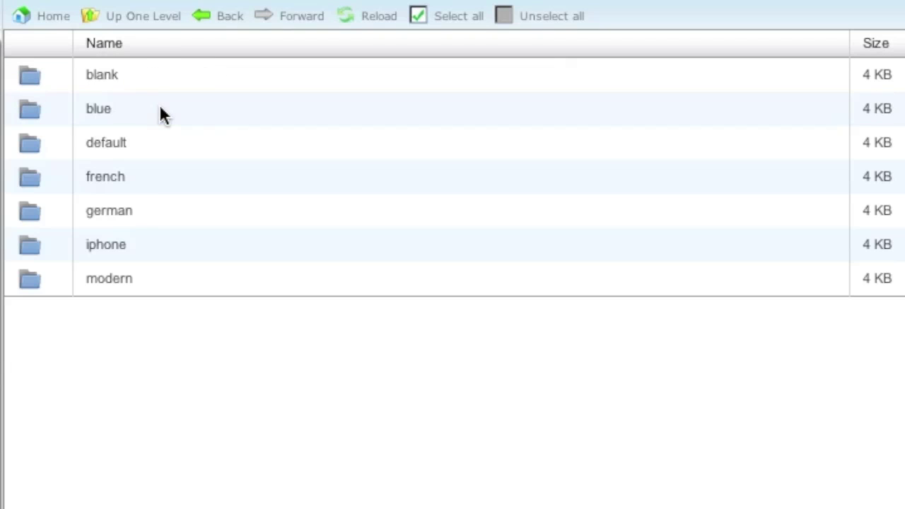
double_click(162, 144)
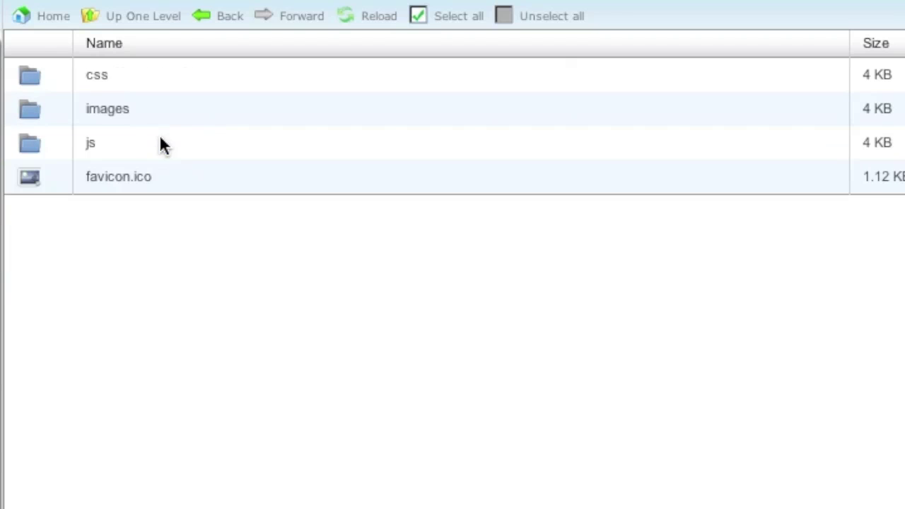
double_click(163, 76)
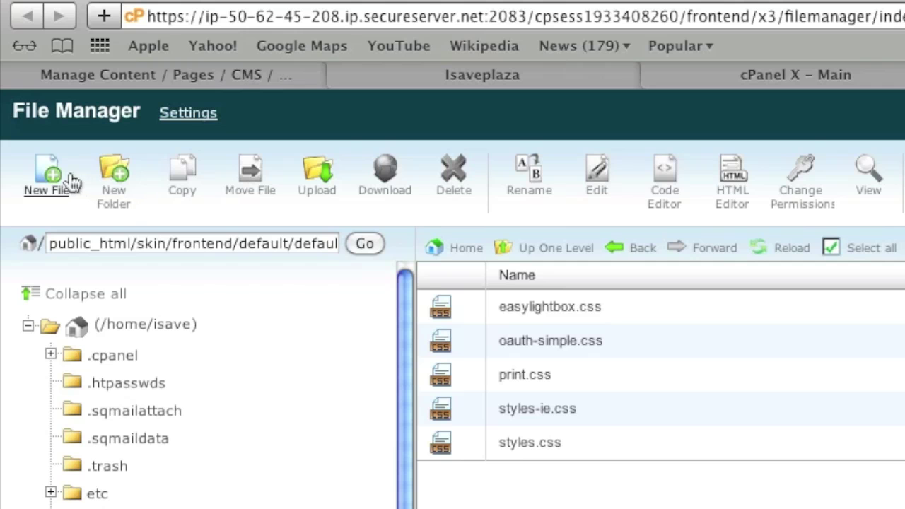
Step: Create a new file named custom.css in the css folder, checking the name against the page's layout XML
click(72, 181)
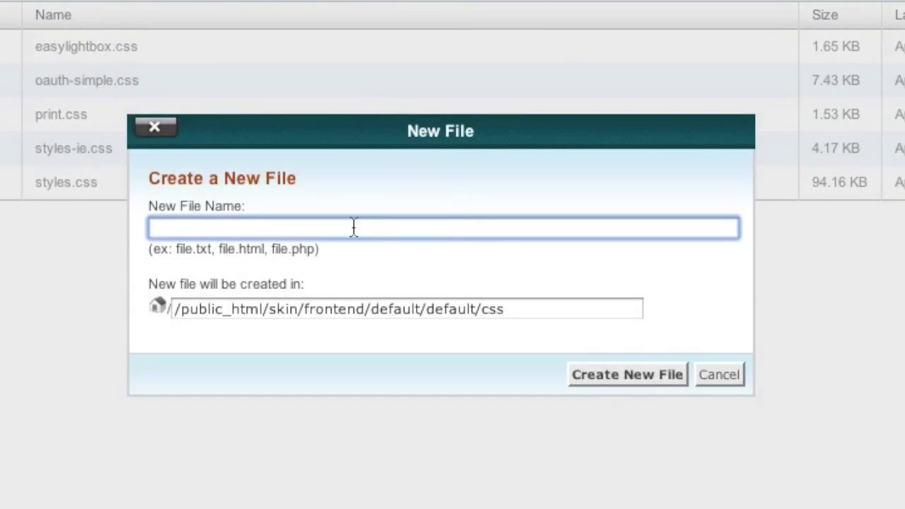
text(custom.css)
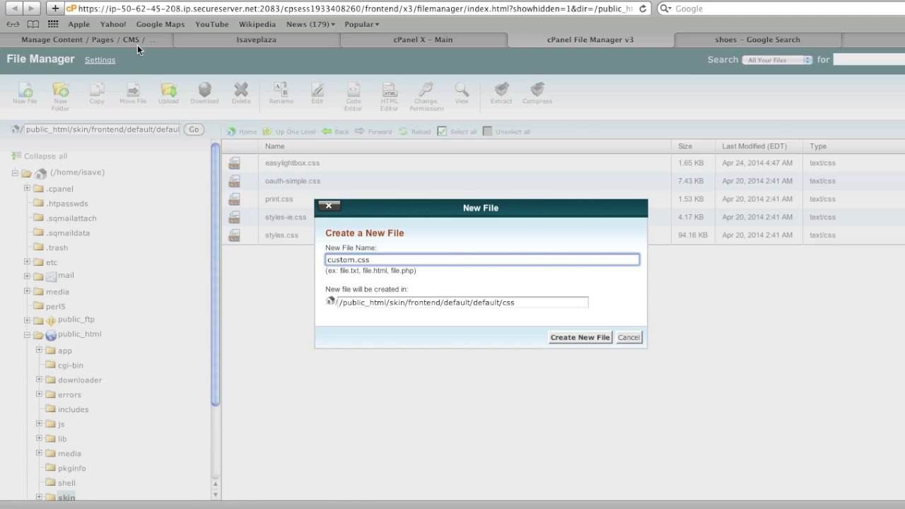
click(140, 41)
scroll(452, 318, down, 5)
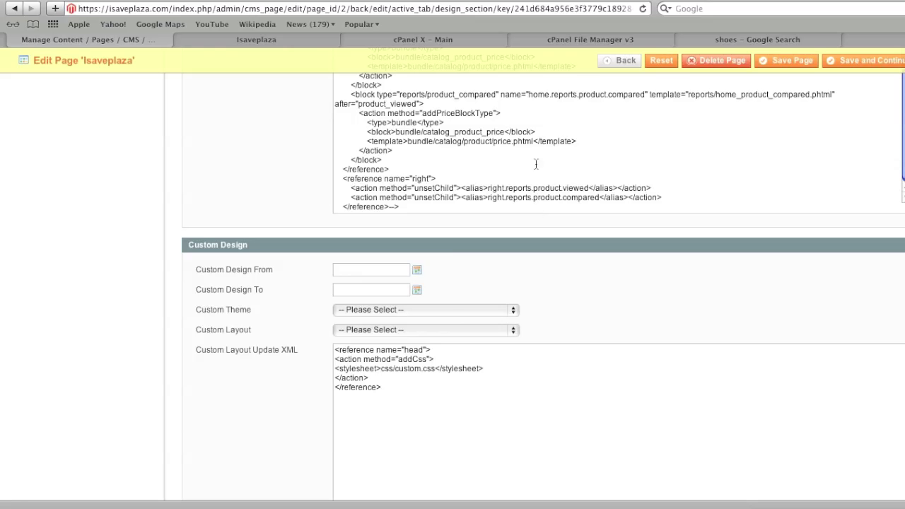
click(591, 42)
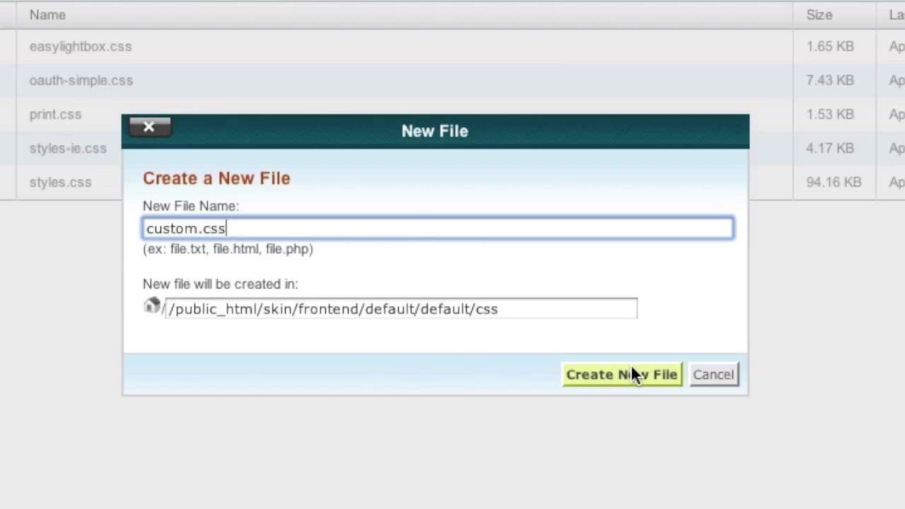
click(632, 373)
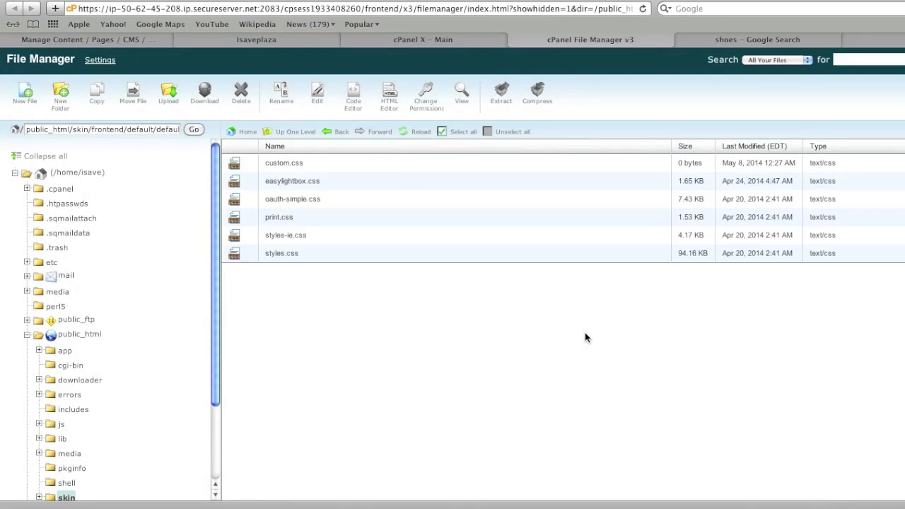
Step: Open custom.css from the css folder in the text editor with utf-8 encoding
click(401, 170)
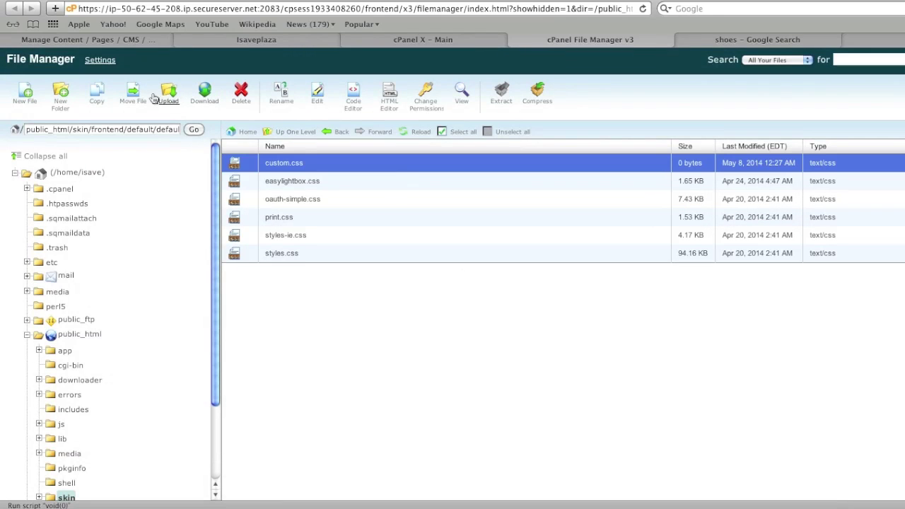
click(317, 94)
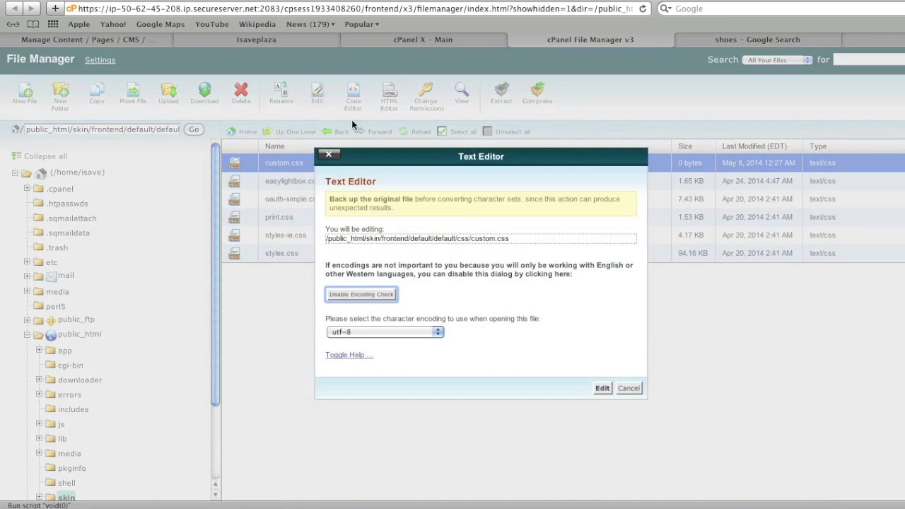
click(600, 386)
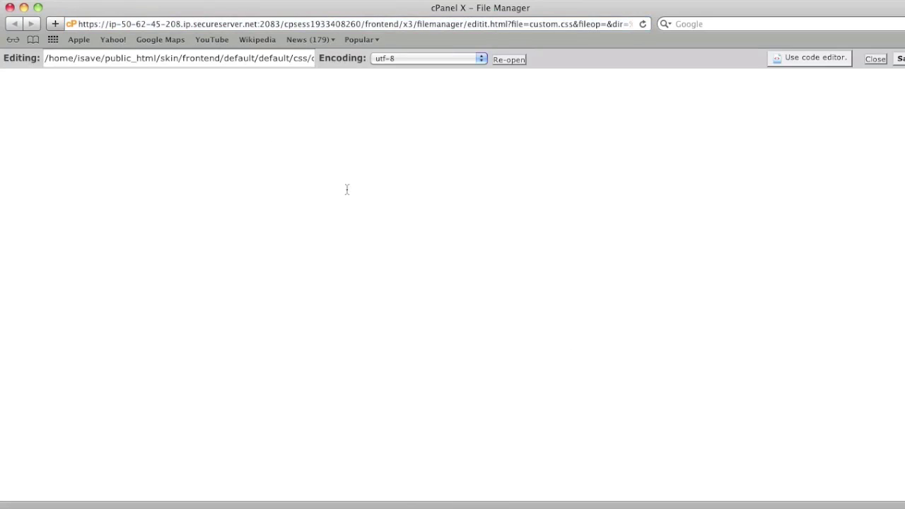
Step: Copy the rule ul li{list-style-type:none;} from the Untitled text document into custom.css, save the file and close it
click(705, 505)
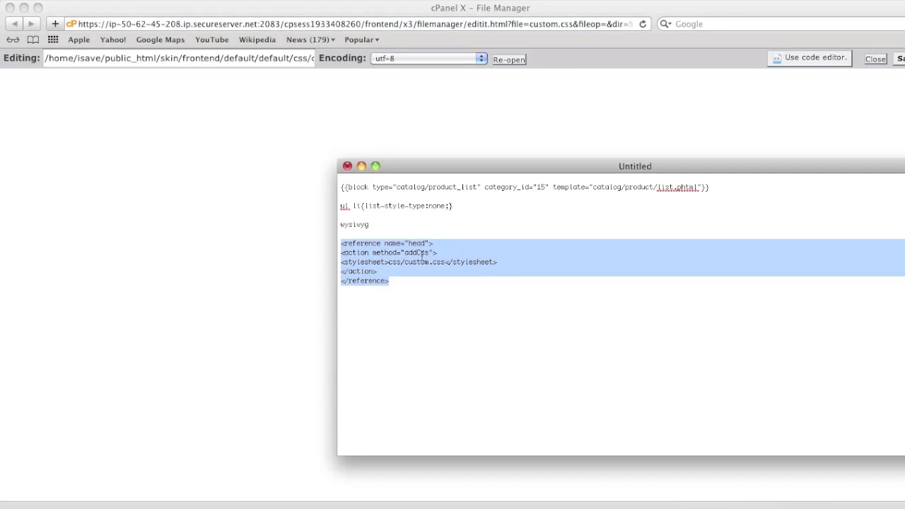
drag(454, 205, 291, 208)
key(super+c)
click(208, 176)
key(super+v)
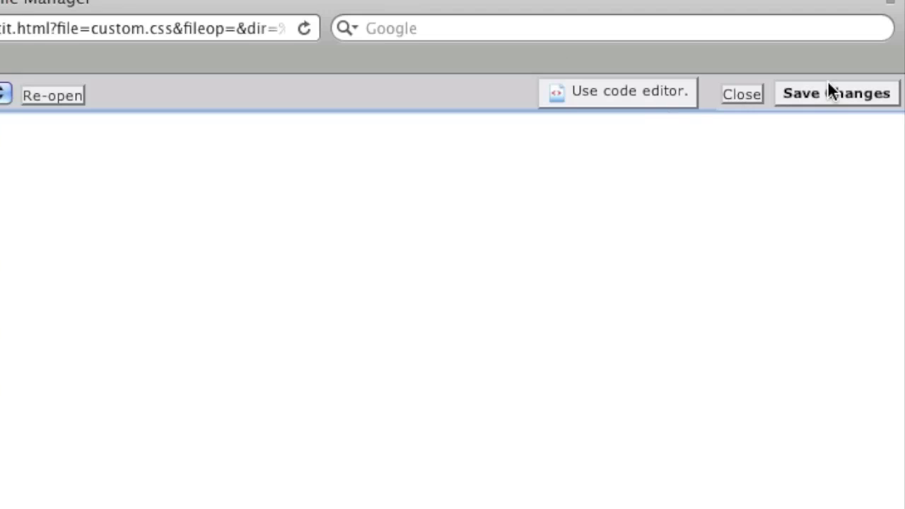
click(822, 93)
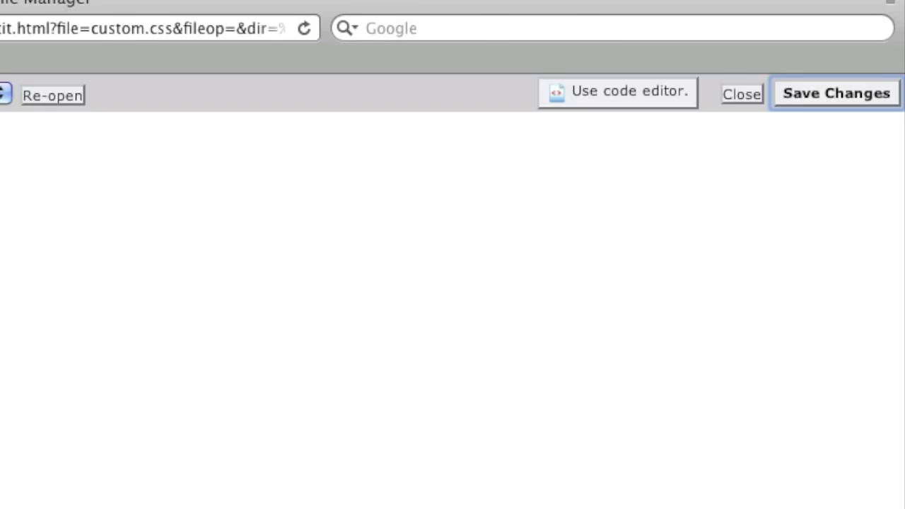
click(594, 129)
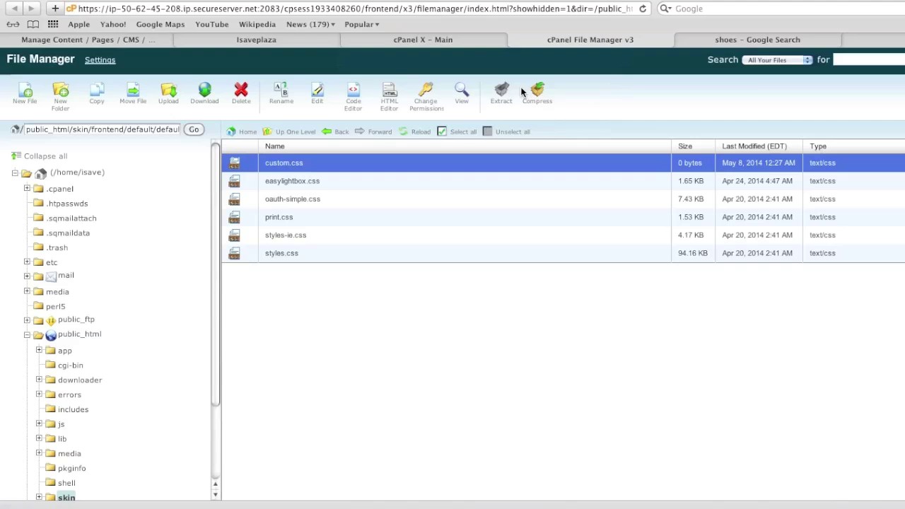
Step: Reload the Isaveplaza storefront home page and check the list bullets in the New Products section
click(256, 39)
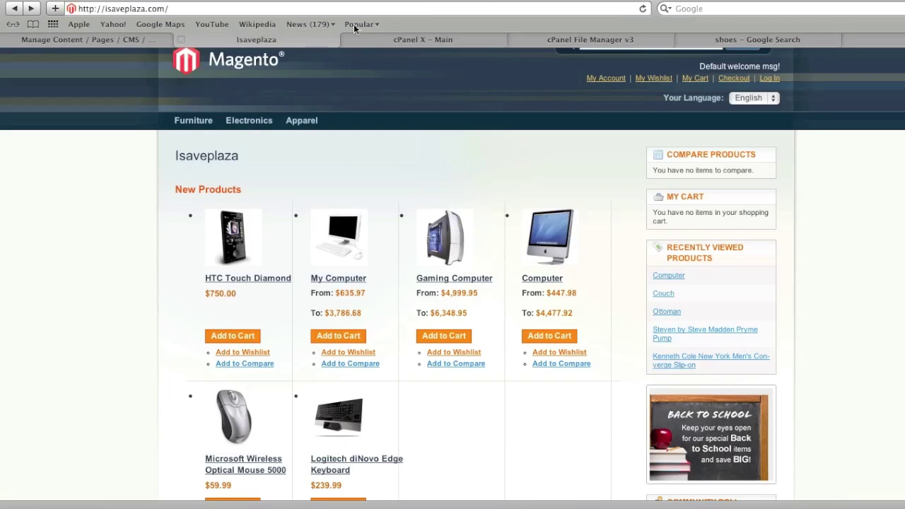
click(642, 8)
scroll(368, 212, down, 5)
scroll(332, 241, up, 5)
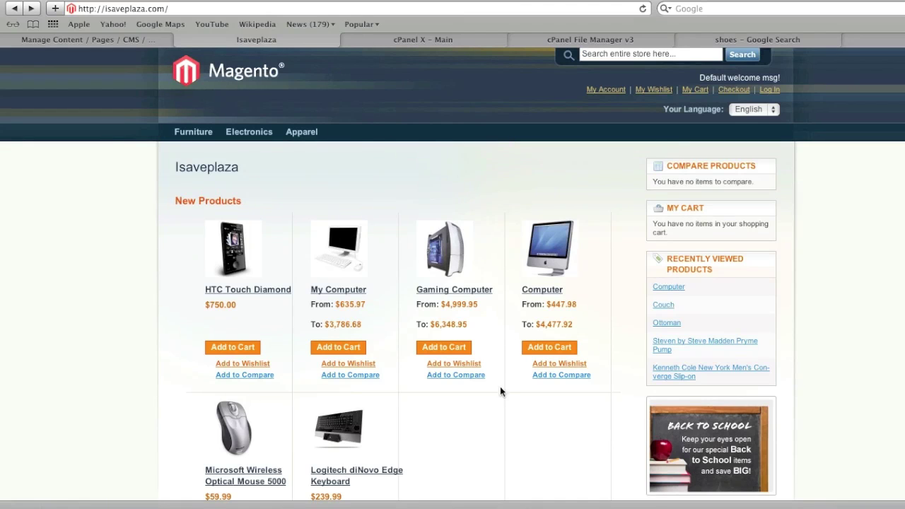
Step: In the Isaveplaza page's content, set the new products widget to display 8 products and save while continuing to edit
click(126, 41)
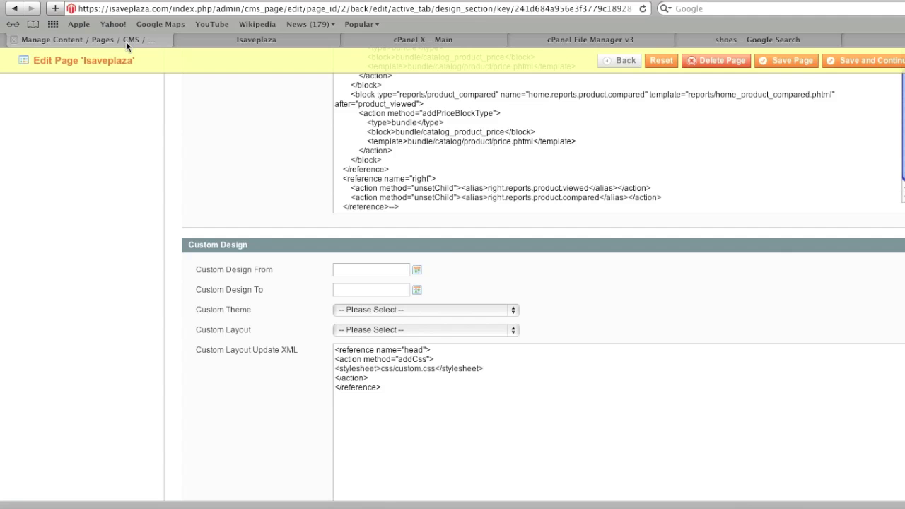
scroll(263, 202, up, 5)
click(84, 196)
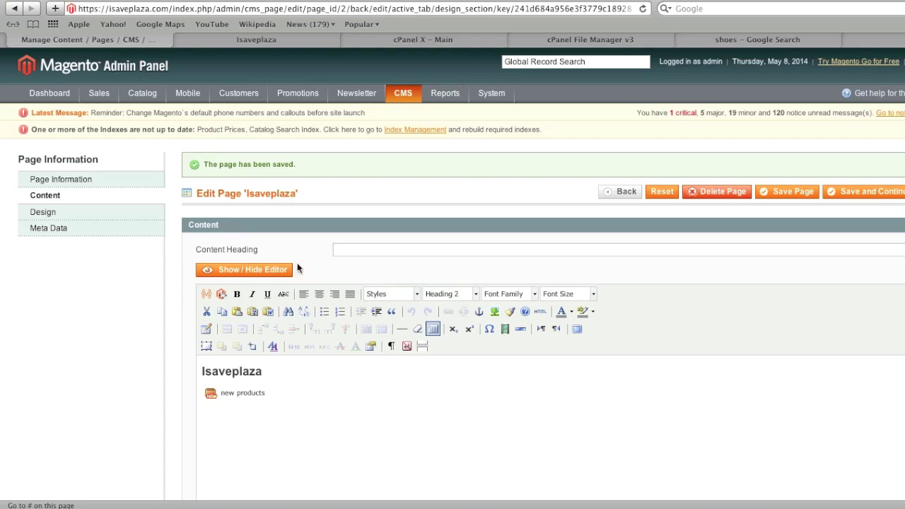
click(253, 392)
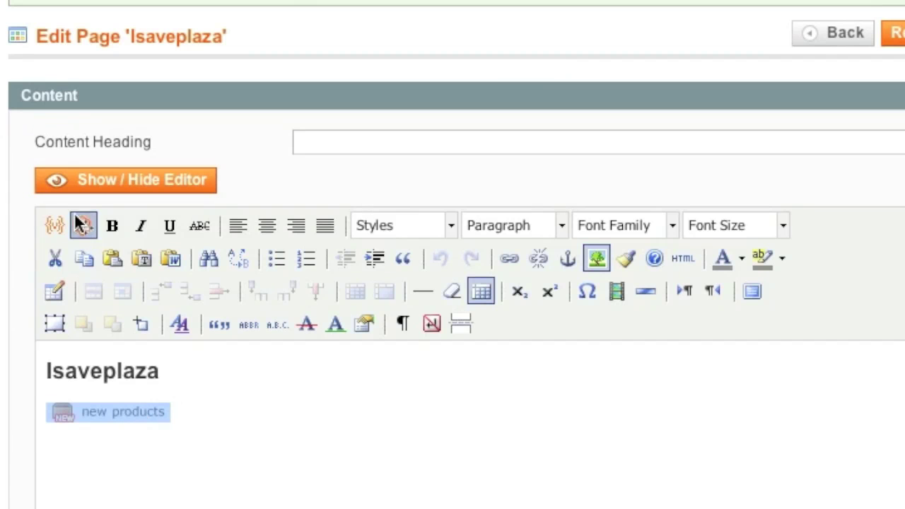
click(82, 225)
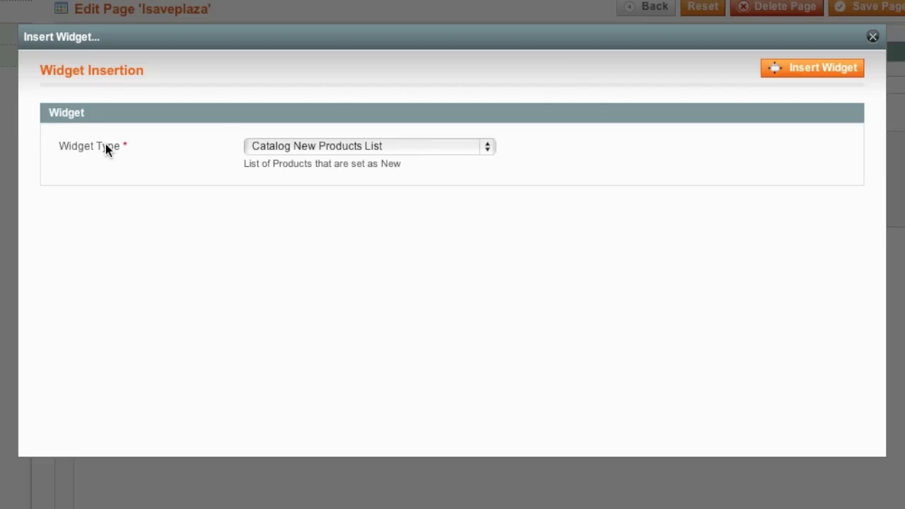
double_click(262, 330)
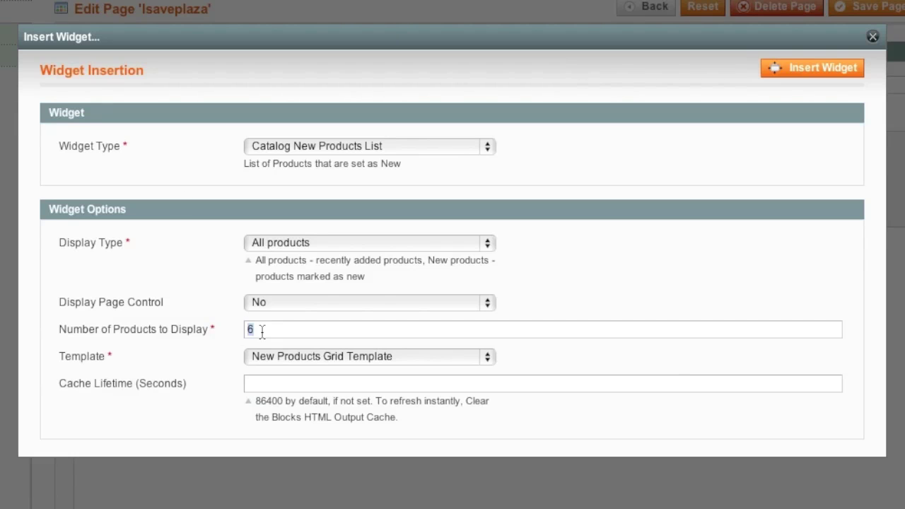
text(8)
click(783, 77)
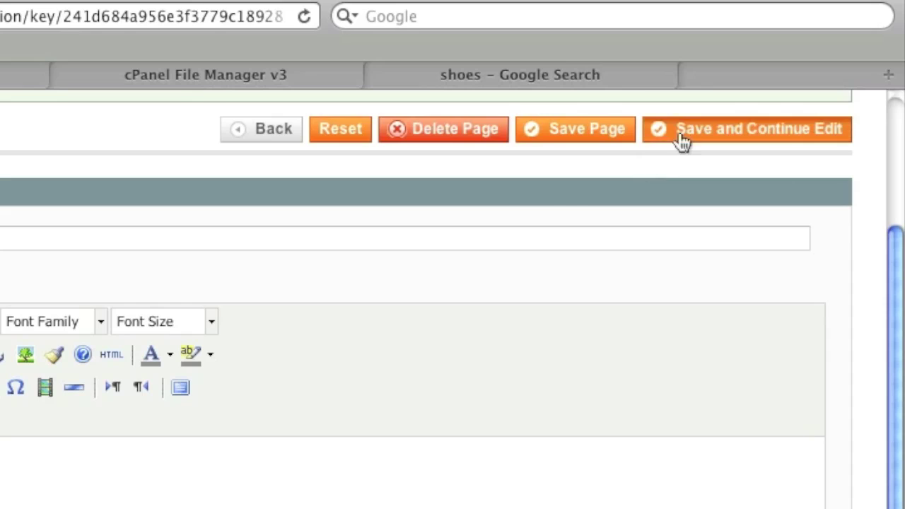
click(904, 15)
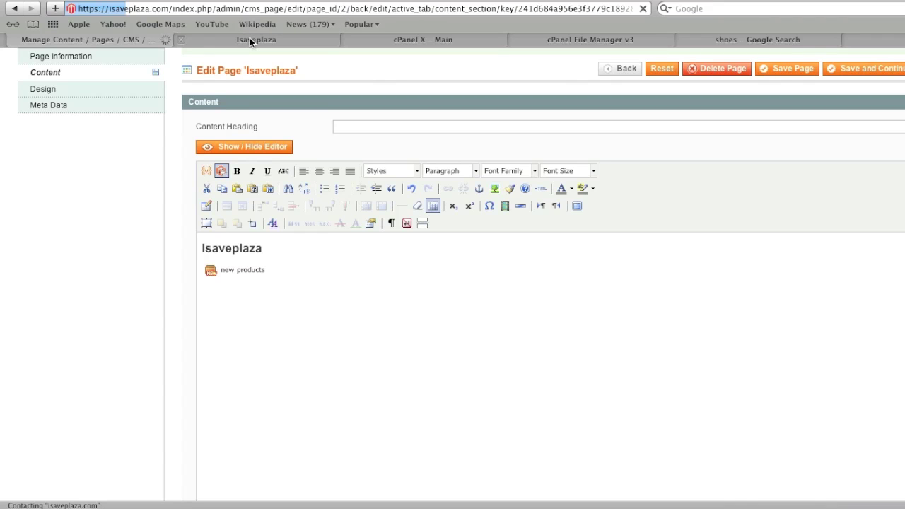
Step: Reload the storefront home page and check how many items the New Products section shows
click(249, 41)
click(641, 10)
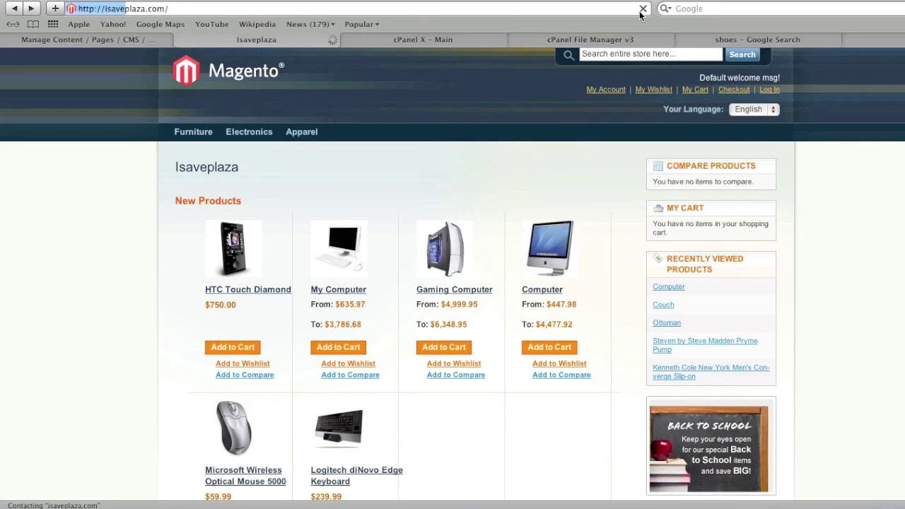
scroll(613, 179, down, 5)
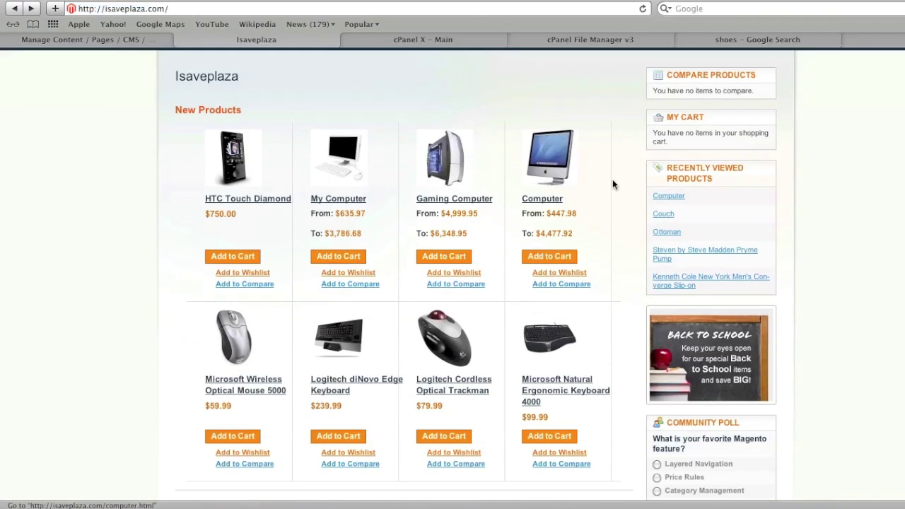
scroll(614, 179, up, 5)
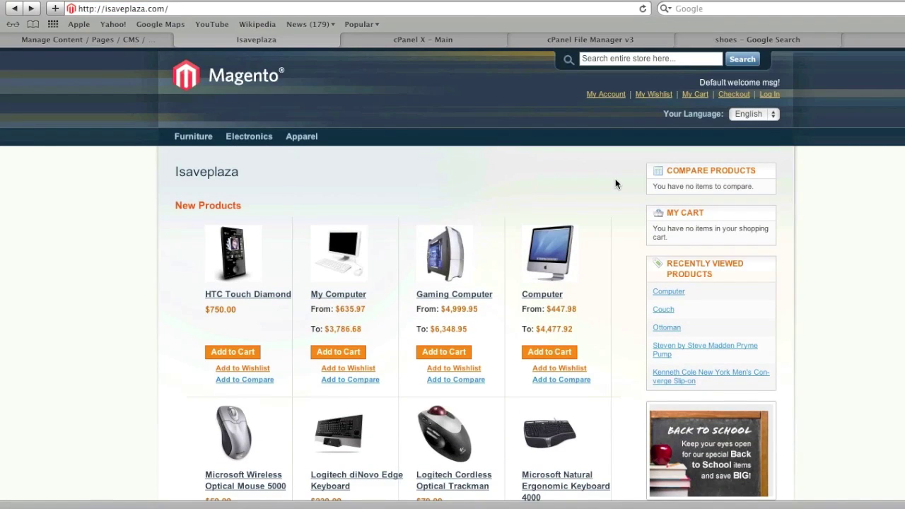
Step: Set the new products widget's Display Type to New products, save the page while continuing to edit, and reload the storefront to check it
click(136, 44)
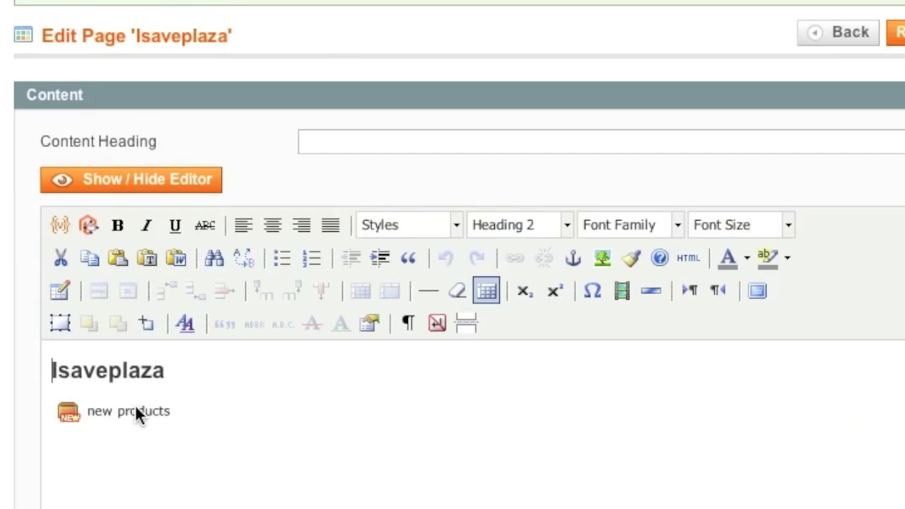
click(244, 393)
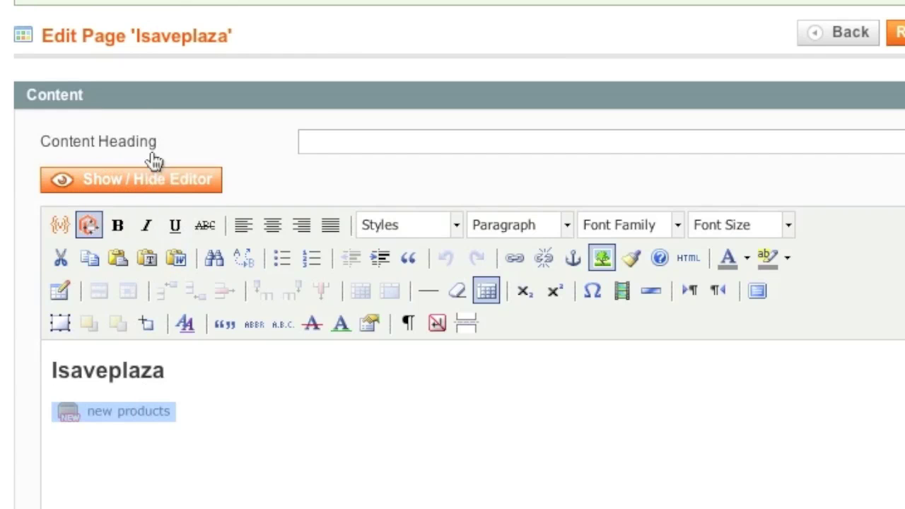
click(94, 219)
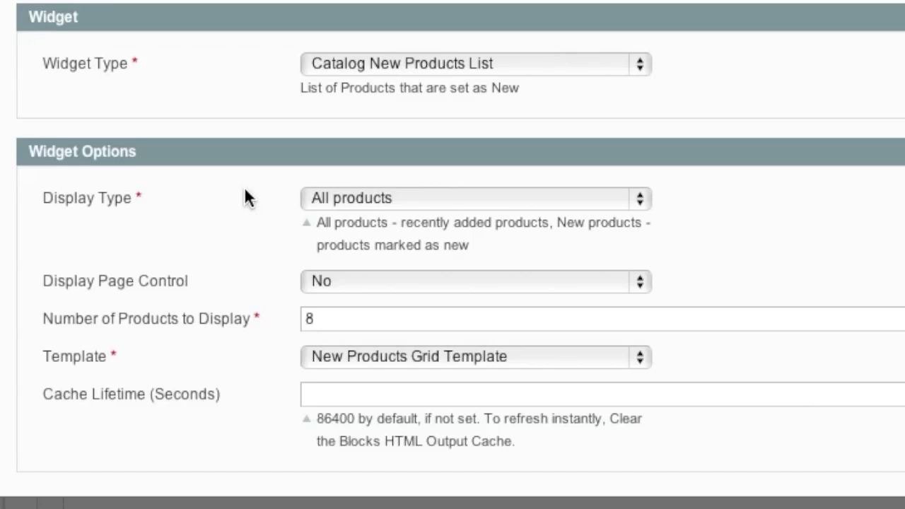
click(416, 203)
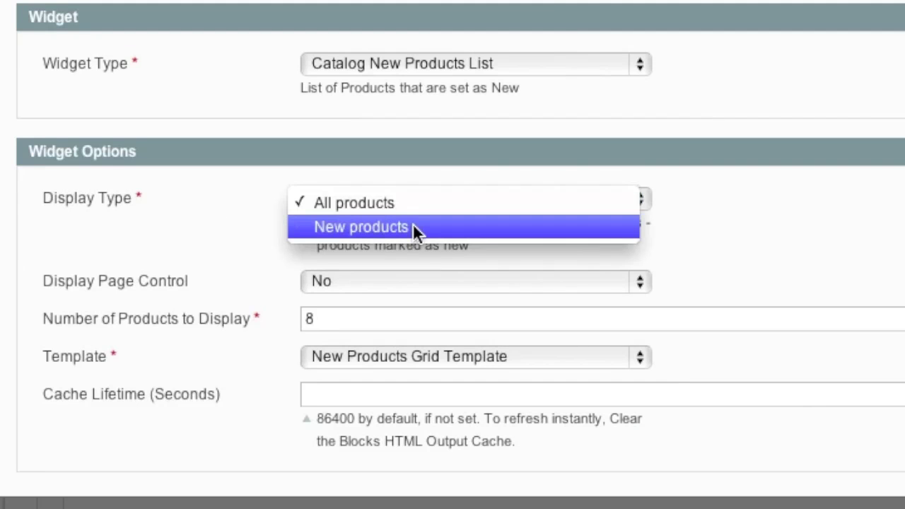
click(412, 223)
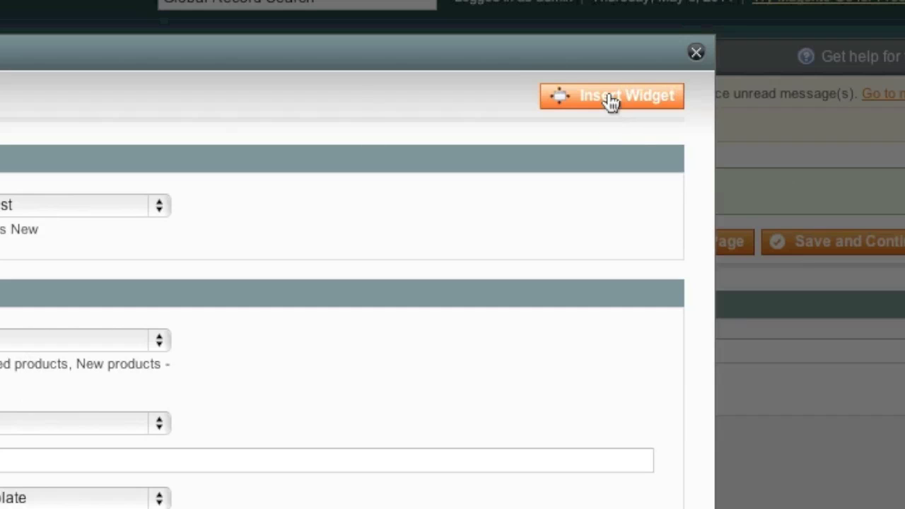
click(610, 102)
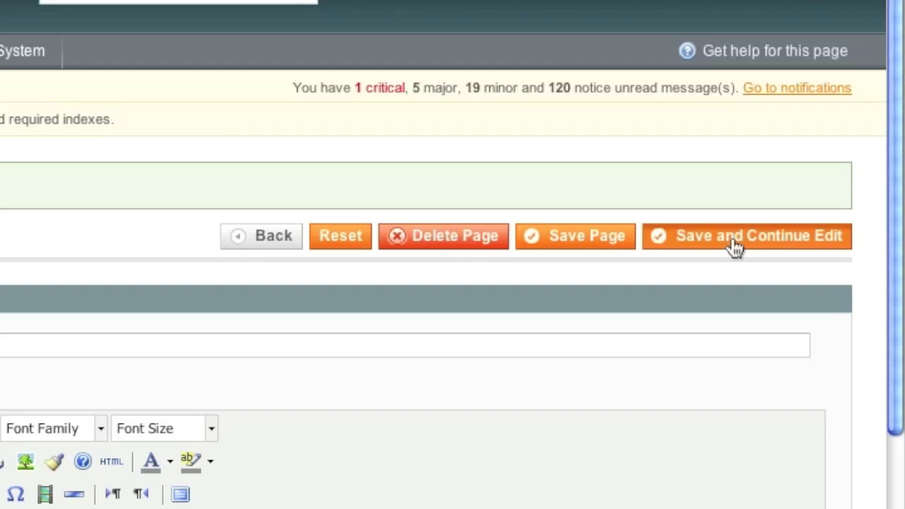
click(731, 237)
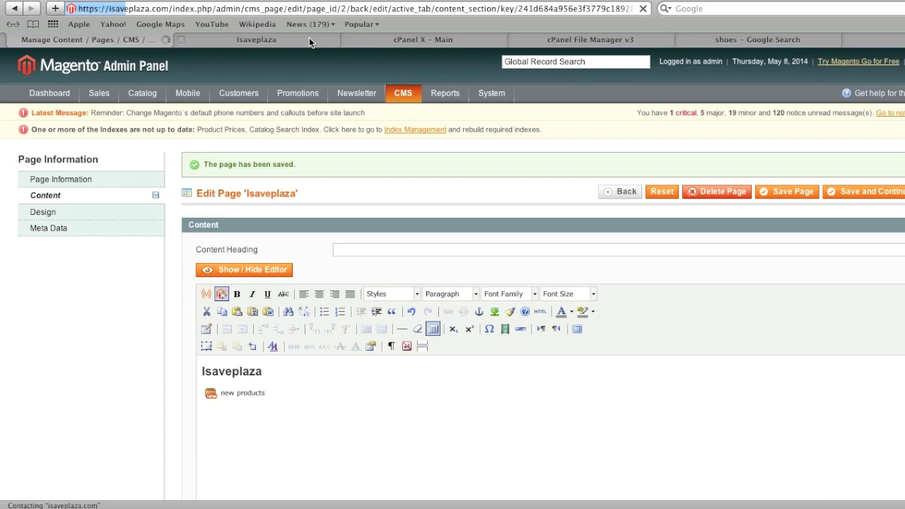
click(309, 37)
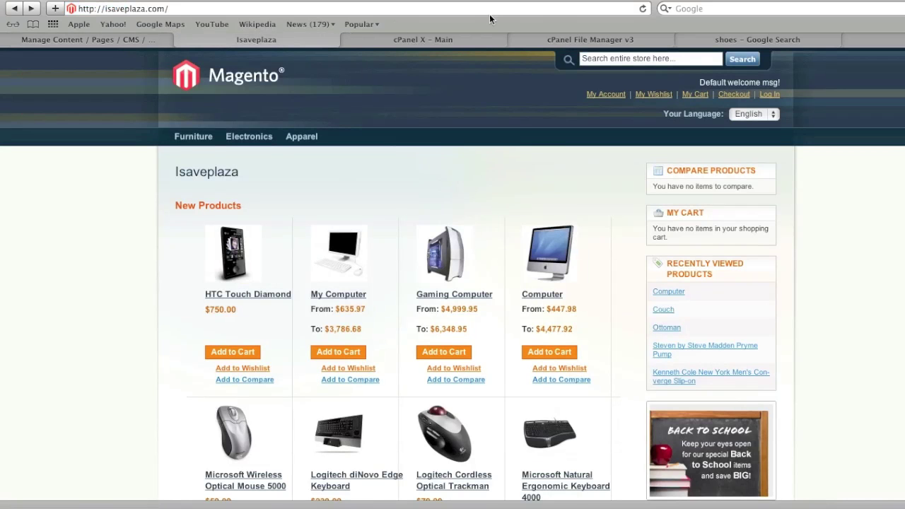
click(643, 10)
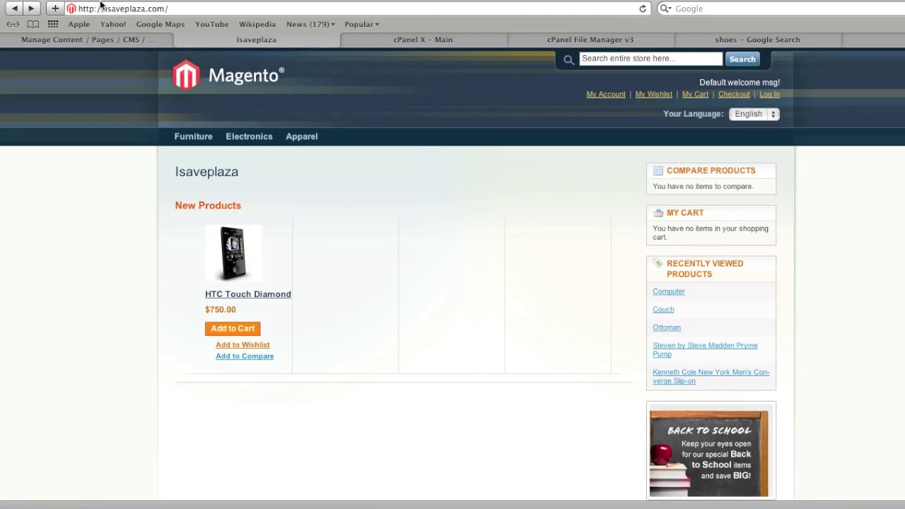
Step: Return to the Magento admin and open the Gaming Computer product from the catalog's product list
click(113, 38)
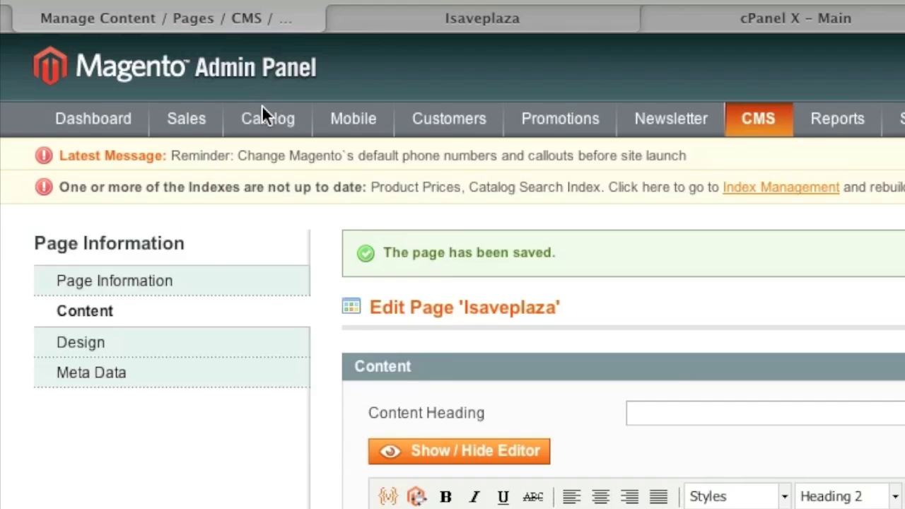
mouse_move(264, 115)
click(276, 148)
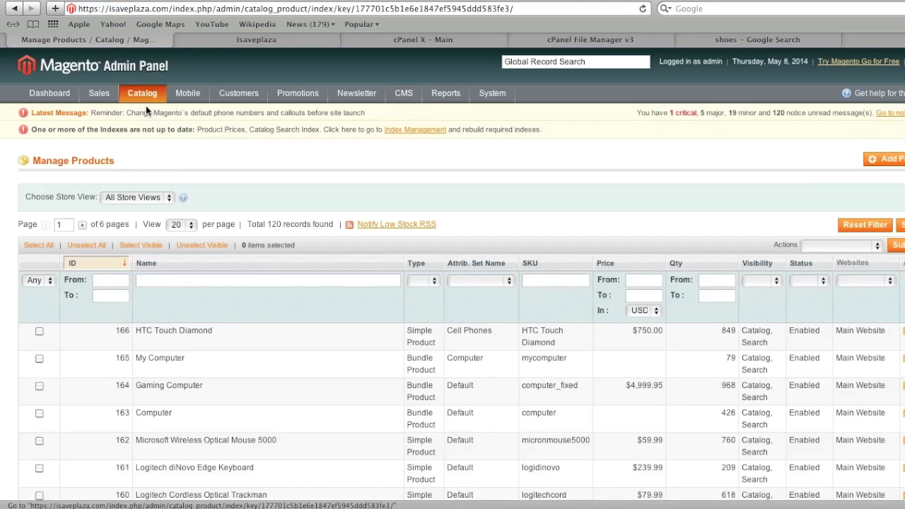
scroll(247, 216, down, 4)
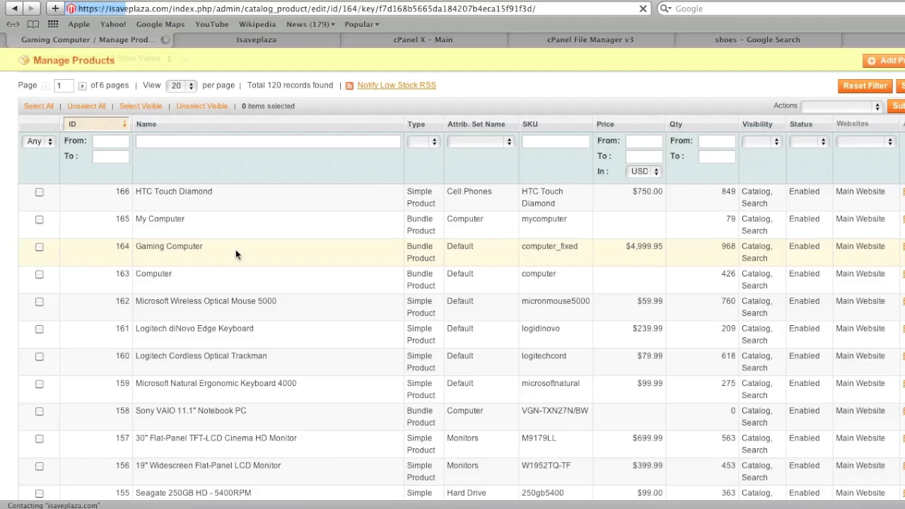
click(268, 234)
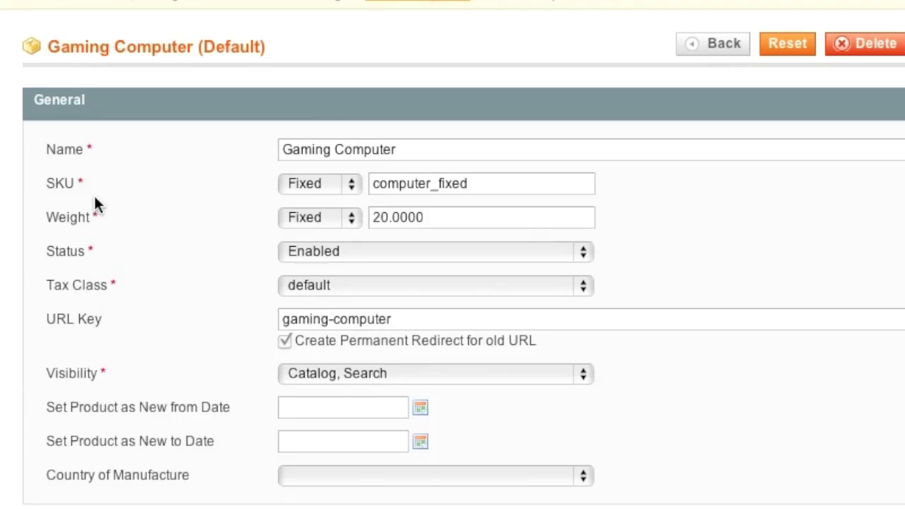
Step: Set the Gaming Computer's Set Product as New from Date to 05/8/2014
scroll(97, 203, down, 1)
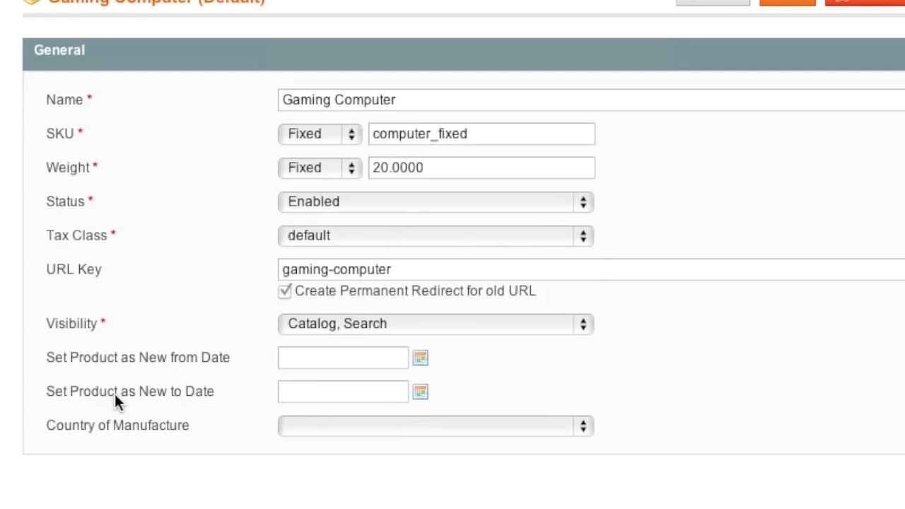
click(420, 357)
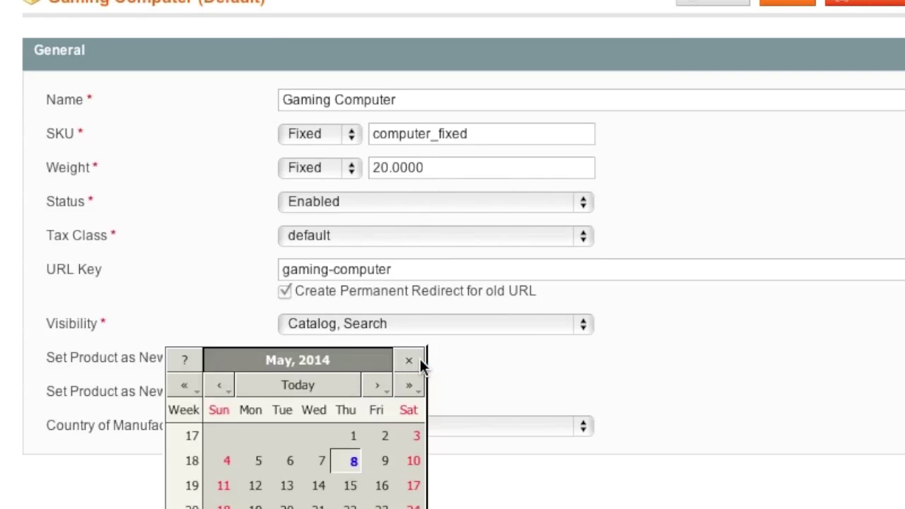
click(327, 384)
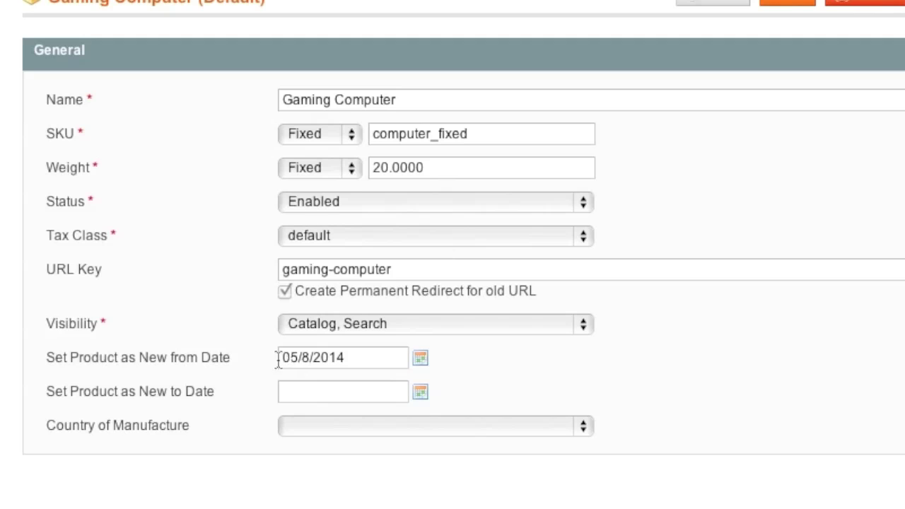
Step: Set the Gaming Computer's Set Product as New to Date to 06/8/2014 and save the product while continuing to edit
click(421, 392)
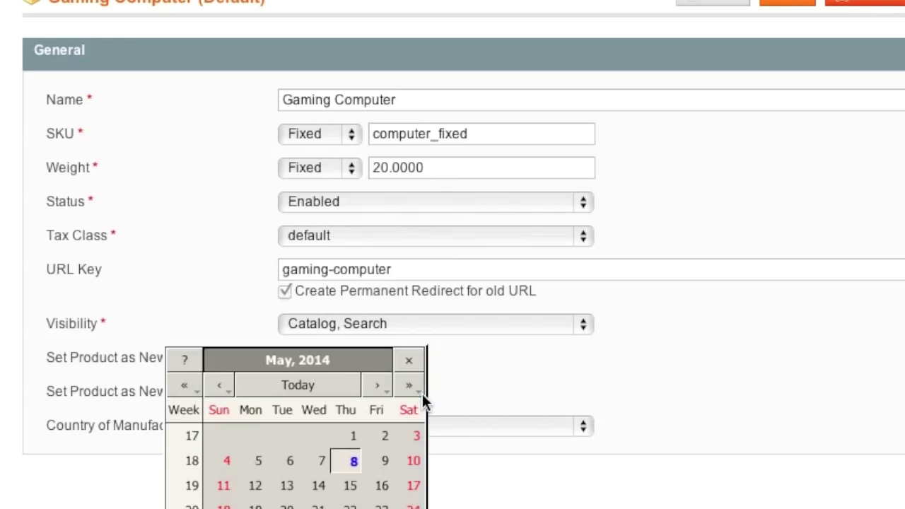
click(381, 389)
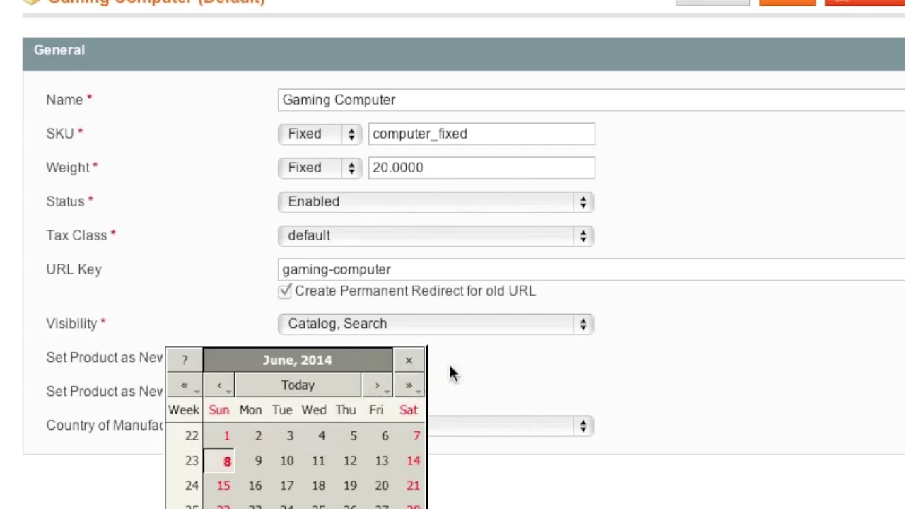
click(500, 378)
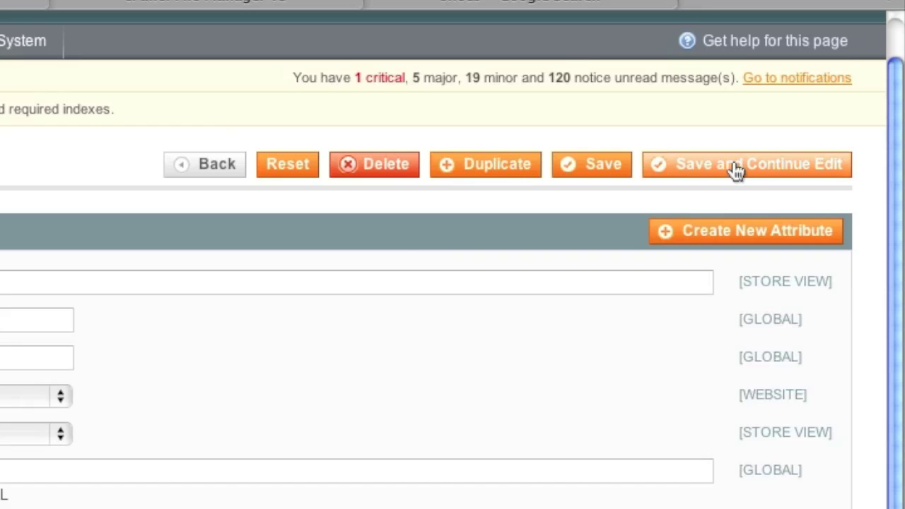
click(731, 168)
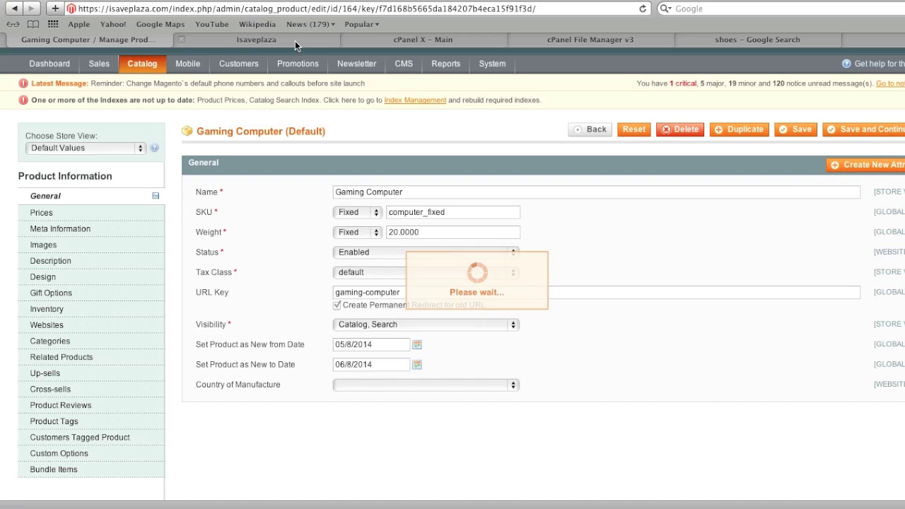
Step: Switch to the storefront and reload the home page to check the New Products section
click(295, 41)
click(641, 11)
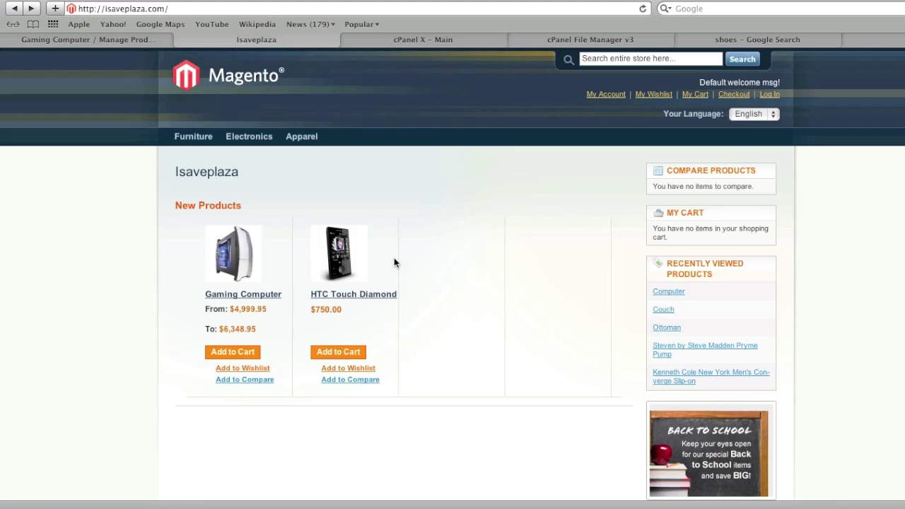
scroll(435, 276, down, 3)
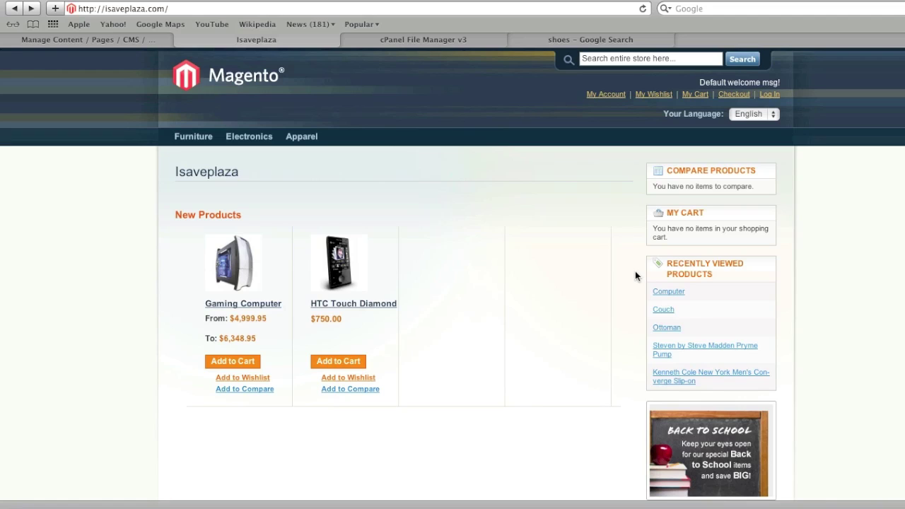
Step: Return to the Isaveplaza page's content in the Magento admin and delete the new products widget from it
click(136, 38)
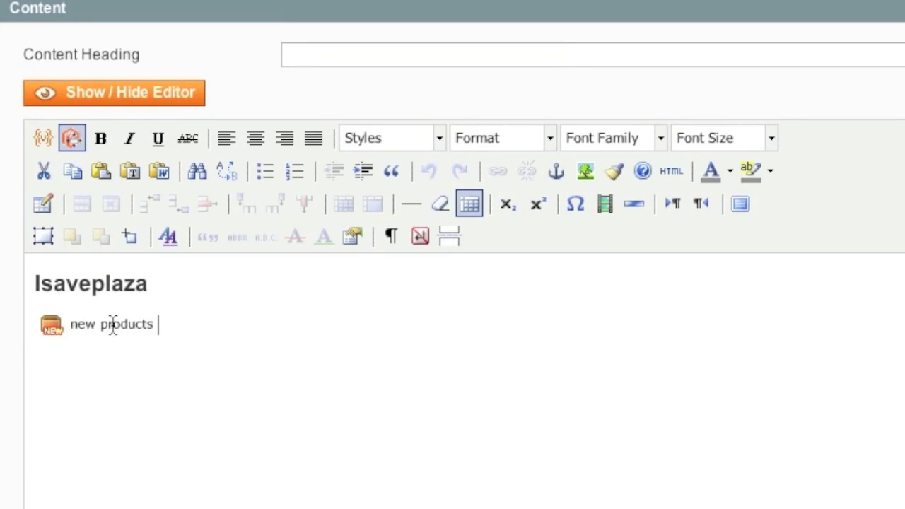
click(42, 325)
key(Delete)
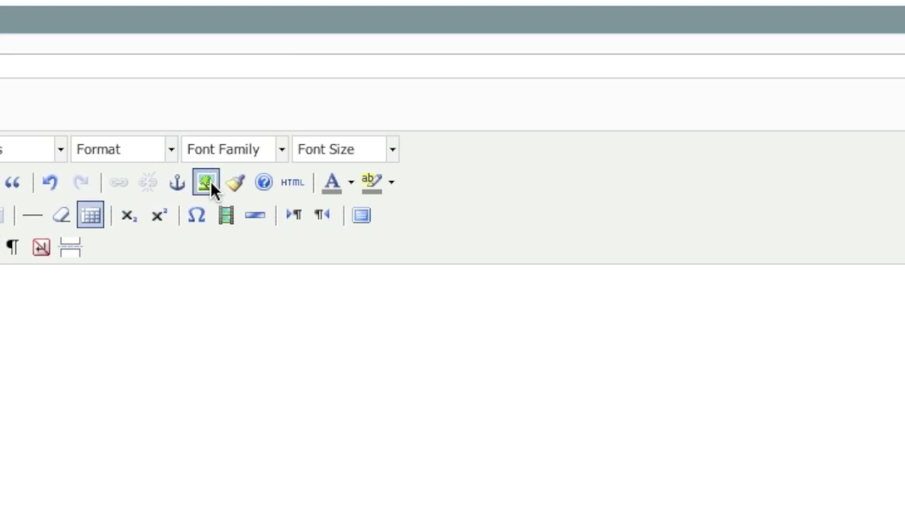
Step: Open the media storage browser for a new page image and look up the wysiwyg folder name in the text notes
click(206, 183)
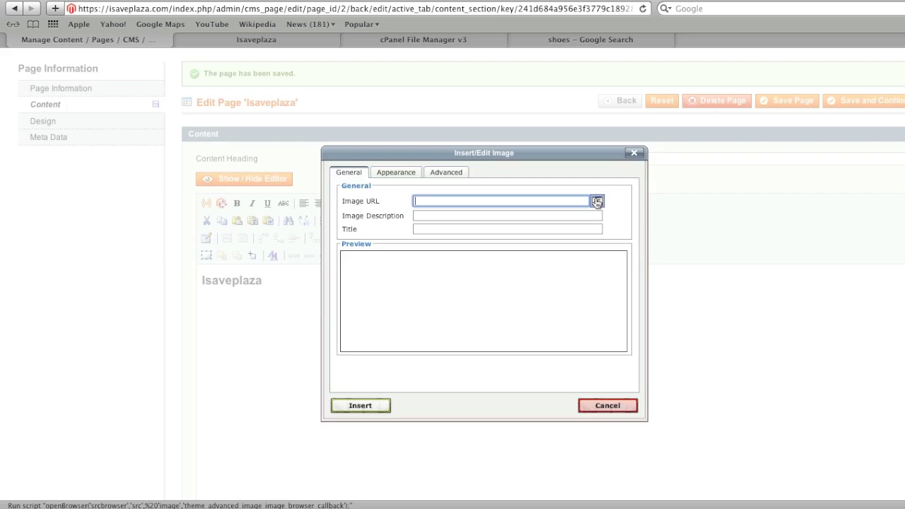
click(598, 202)
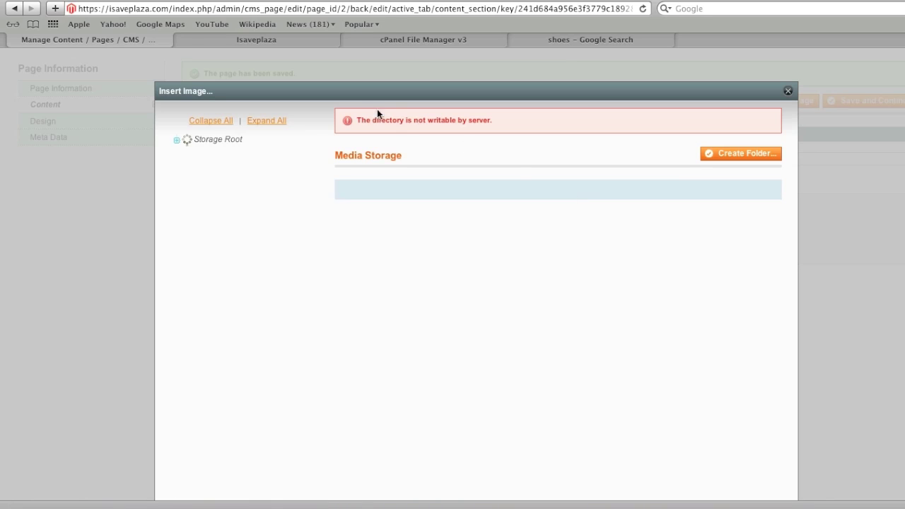
click(570, 173)
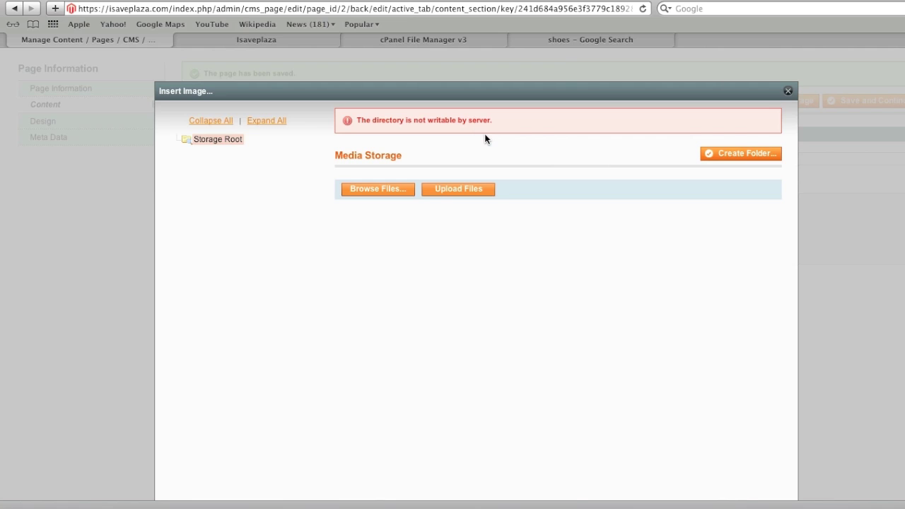
click(707, 502)
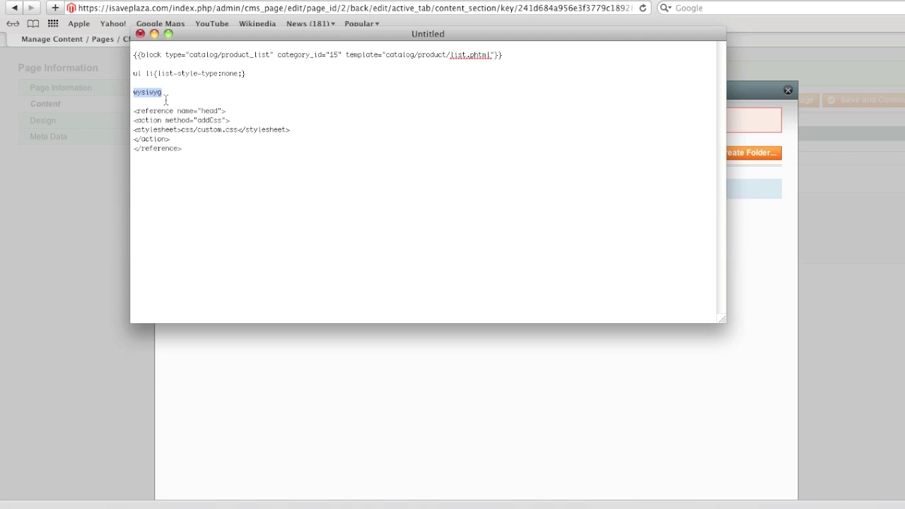
click(564, 365)
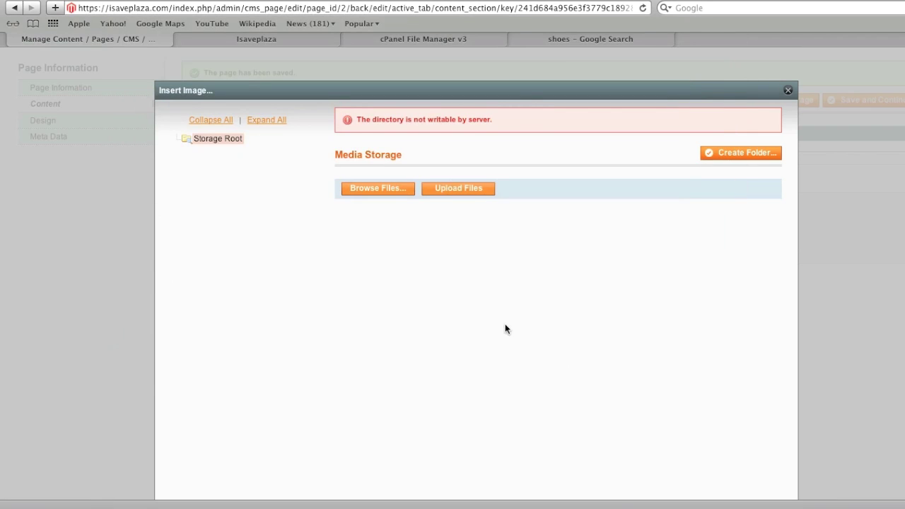
Step: Switch to cPanel File Manager and create a folder named wysiwyg inside public_html/media
click(433, 39)
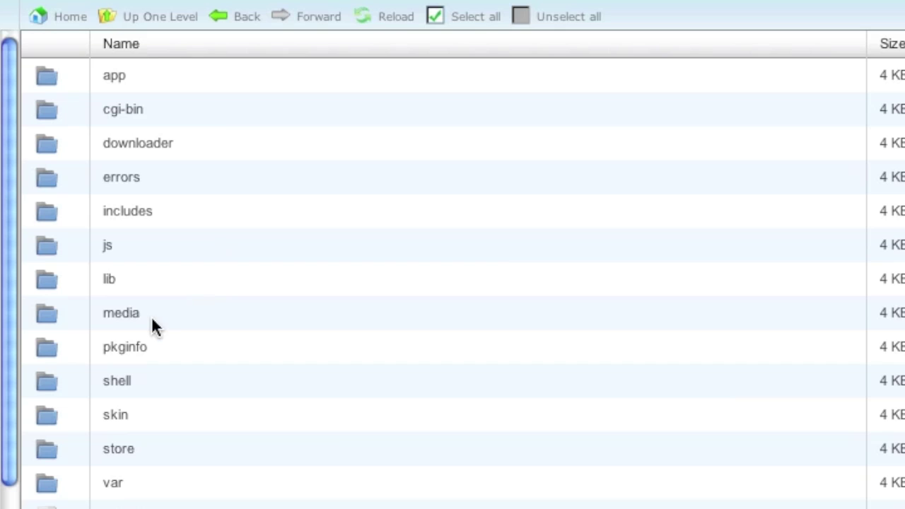
double_click(162, 322)
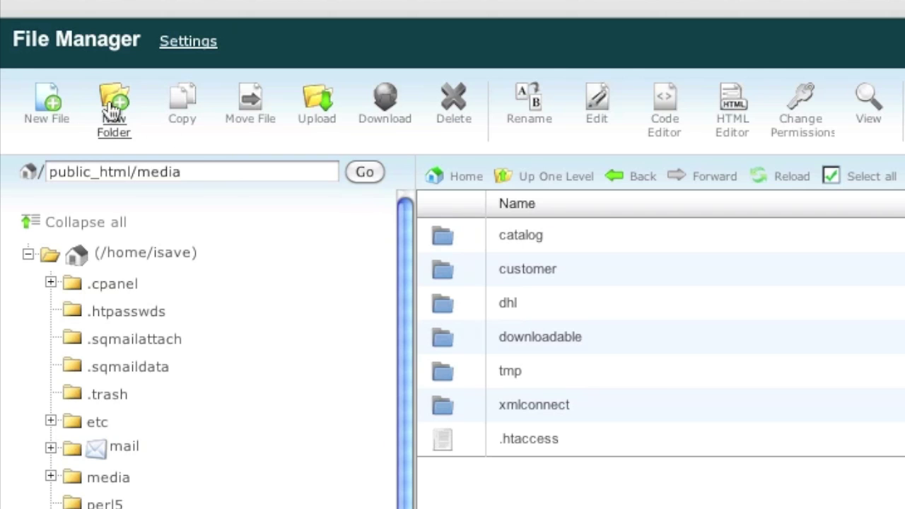
click(111, 109)
click(307, 225)
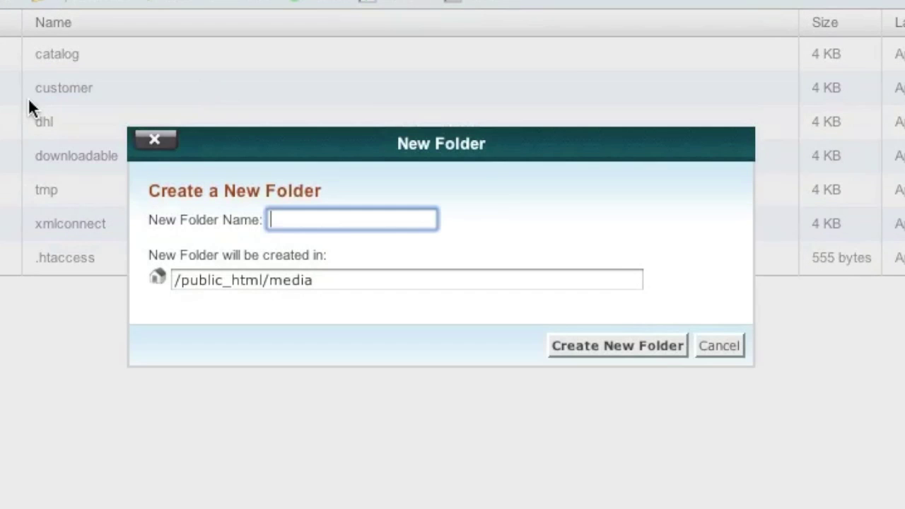
text(wysiwyg)
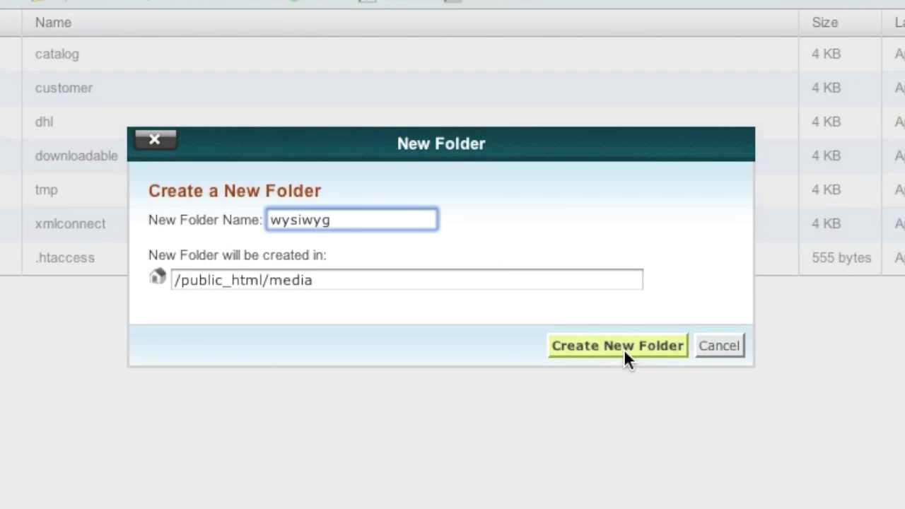
click(618, 346)
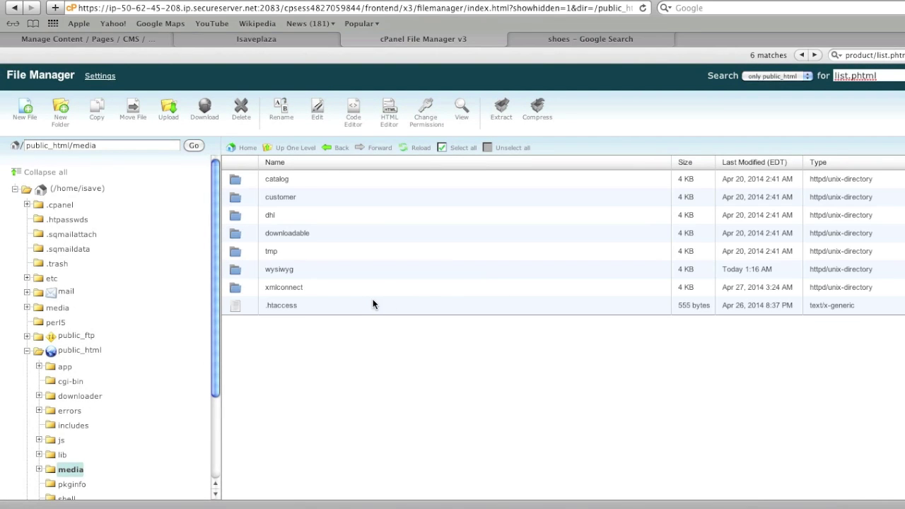
Step: Change the wysiwyg folder's permissions to 777, giving user, group and world read, write and execute access
click(304, 269)
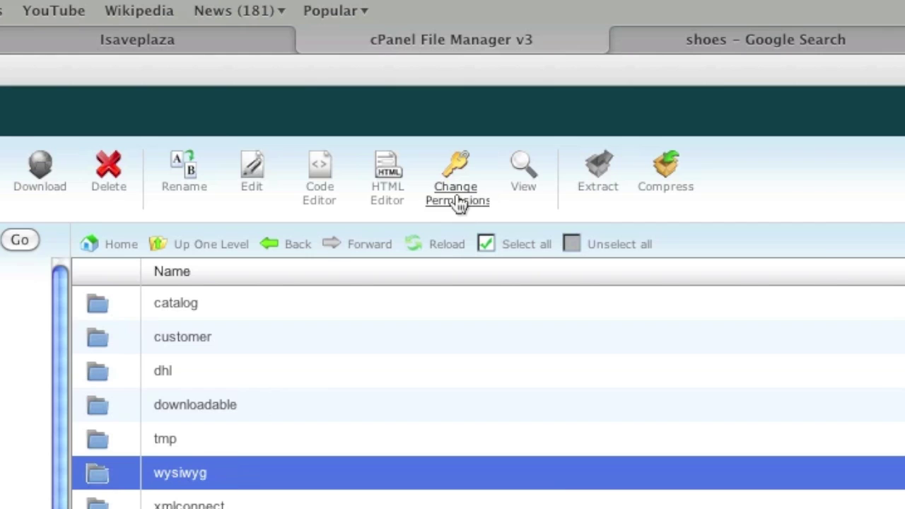
click(426, 124)
click(405, 283)
click(346, 250)
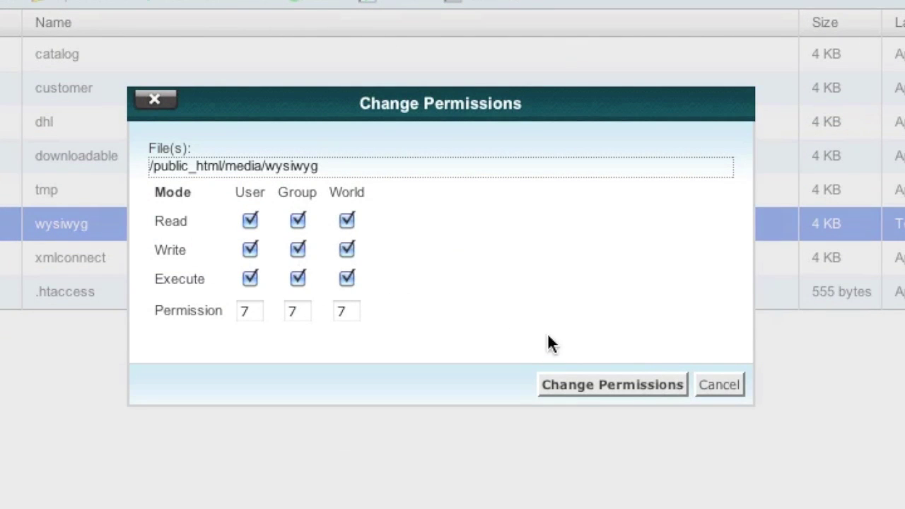
click(581, 382)
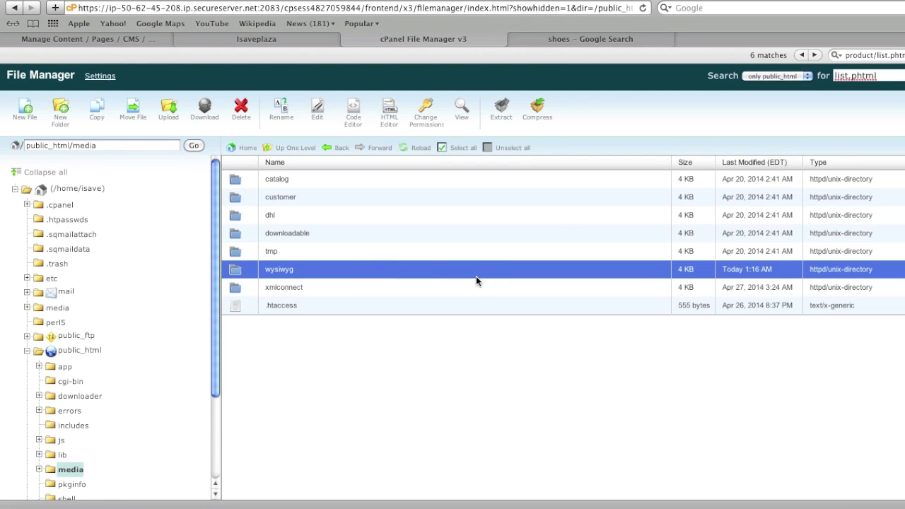
Step: Return to the Magento page editor, close the image browser and reopen it from the Image URL field
click(141, 39)
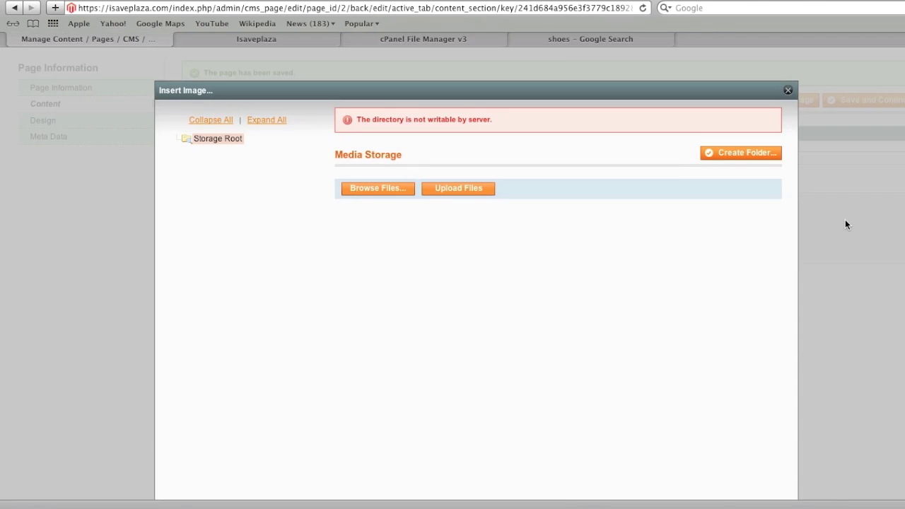
click(788, 90)
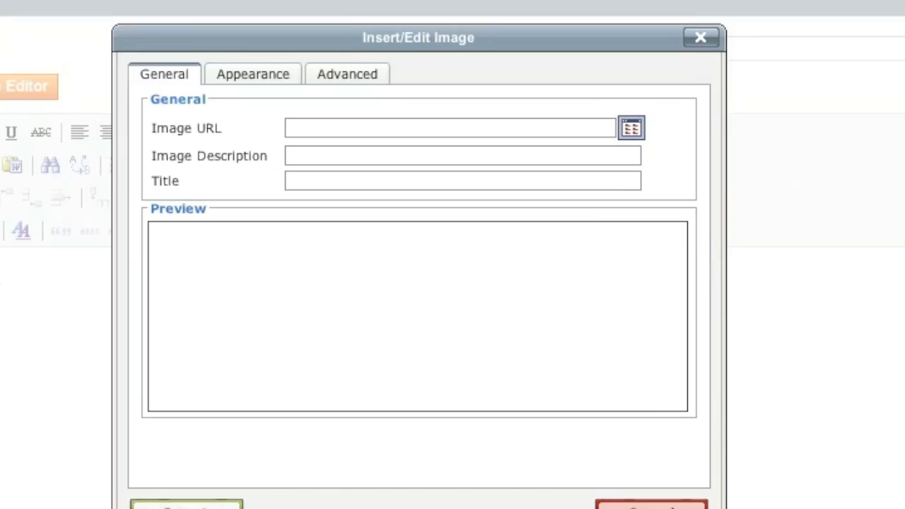
click(629, 128)
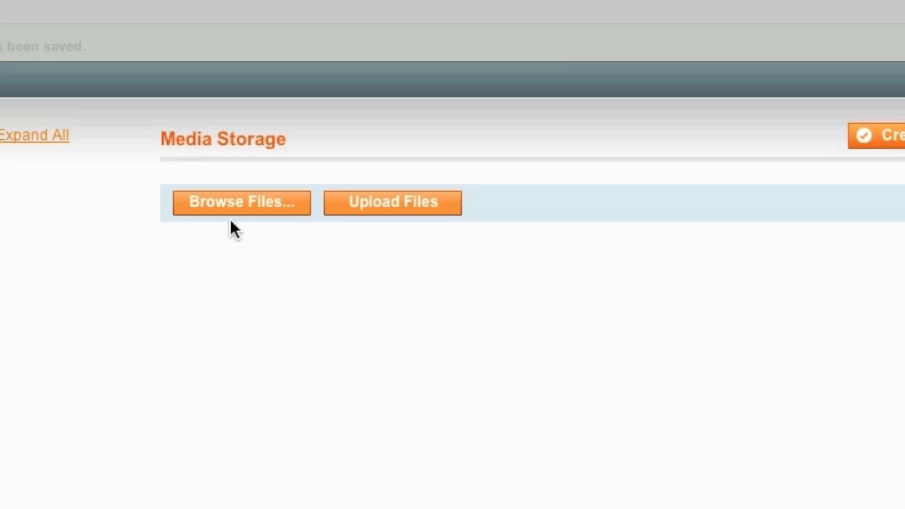
Step: Upload apparel_banner.jpg from the magento_homepage folder to media storage and choose it as the image to insert
click(373, 158)
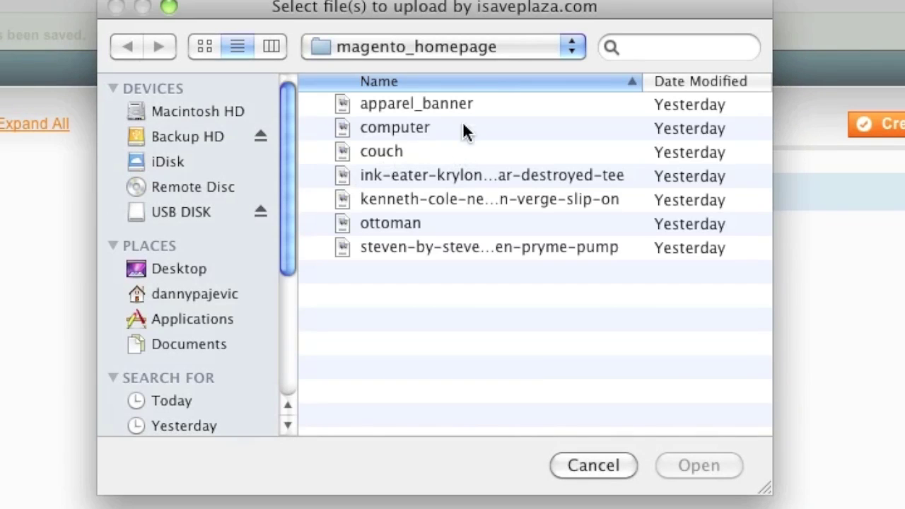
click(453, 103)
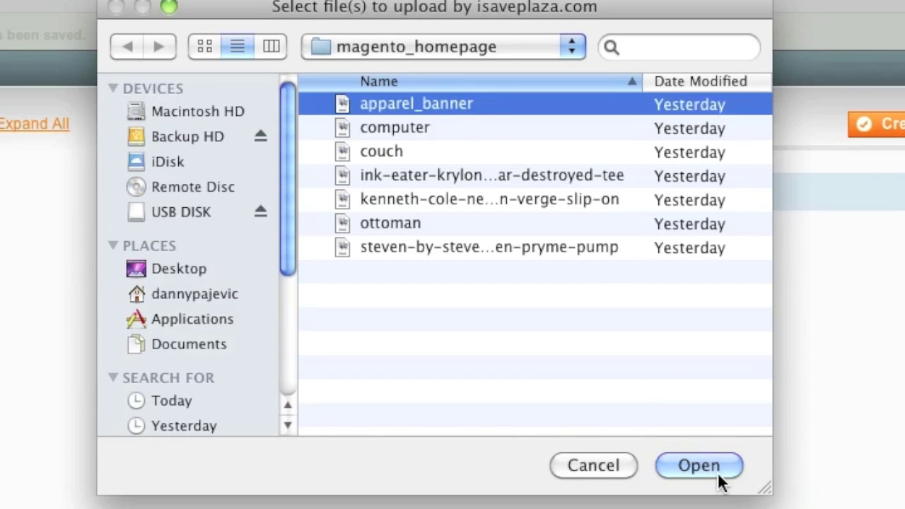
click(698, 466)
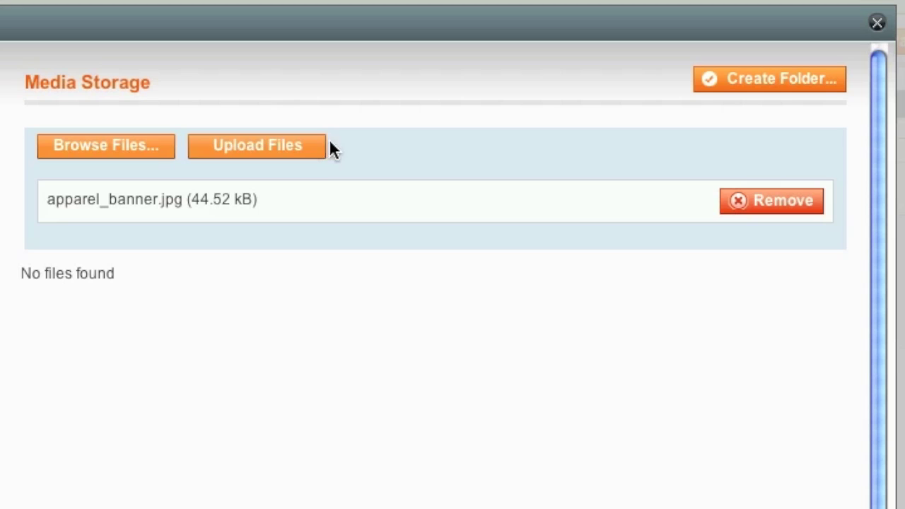
click(280, 144)
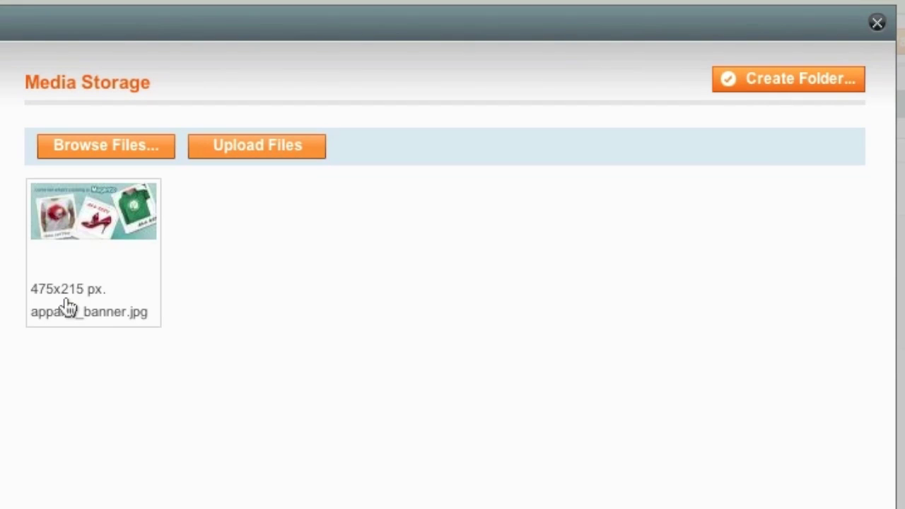
click(76, 283)
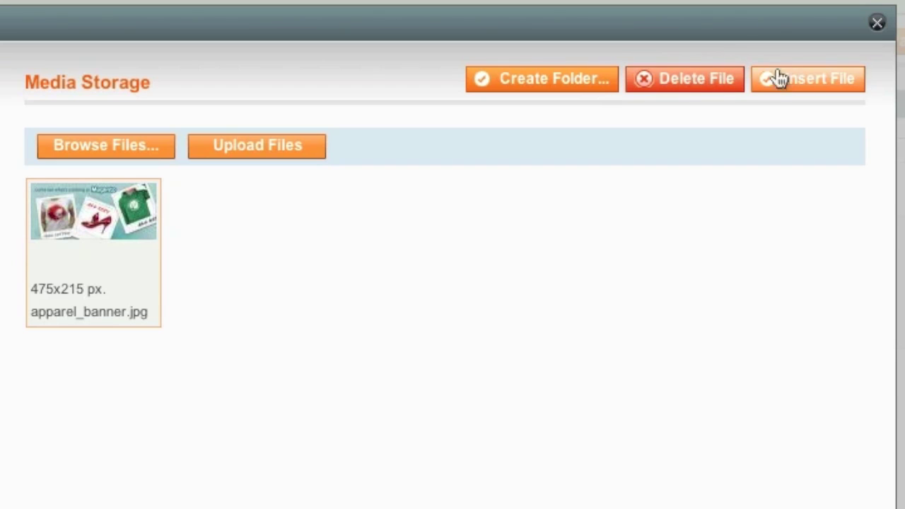
click(798, 82)
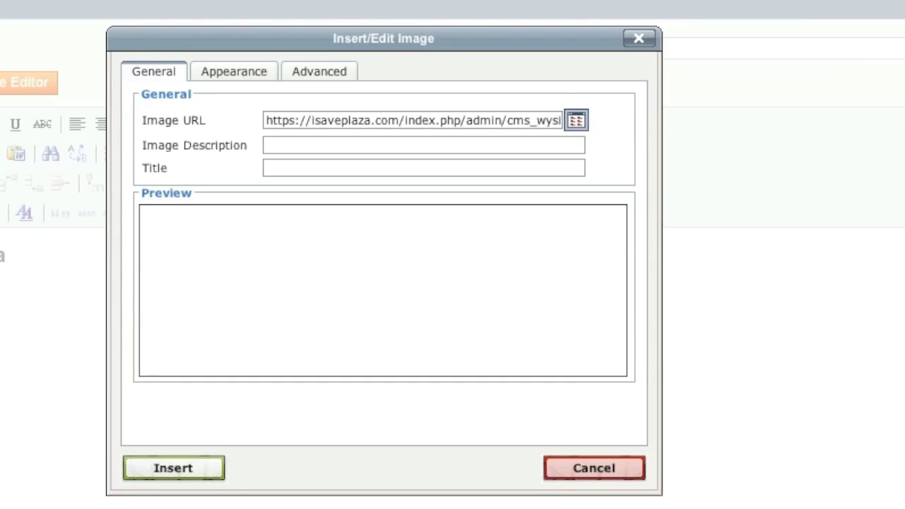
Step: Give the banner image the description and title "Apparel Sale" and insert it into the page content
click(310, 146)
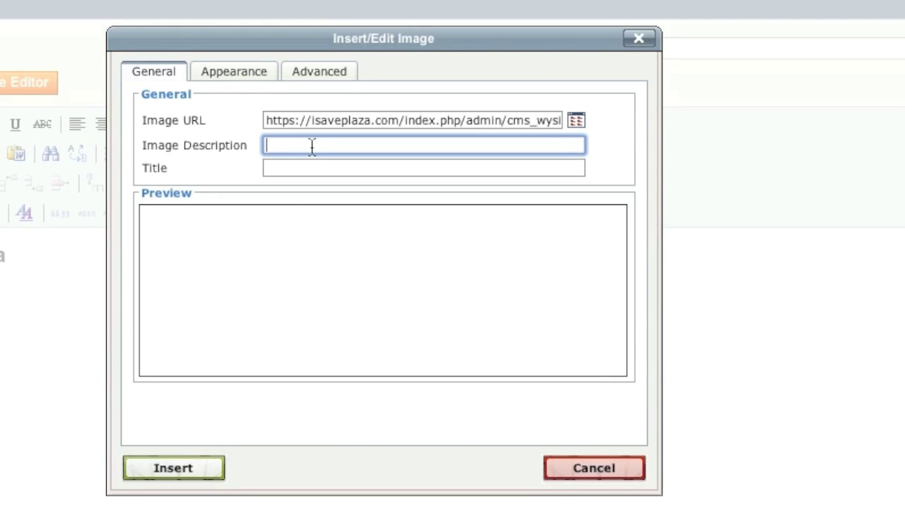
text(Apparel Sale)
key(ctrl+shift+Left)
key(ctrl+shift+Left)
key(ctrl+c)
click(292, 174)
key(ctrl+v)
click(218, 472)
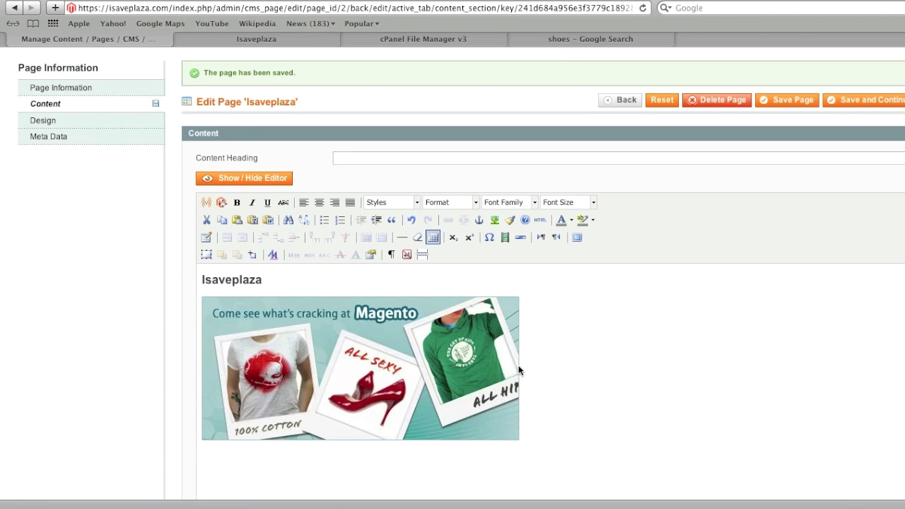
Step: Review the banner in the page content, then reload the storefront home page to check how it displays
scroll(552, 367, down, 2)
scroll(551, 368, down, 3)
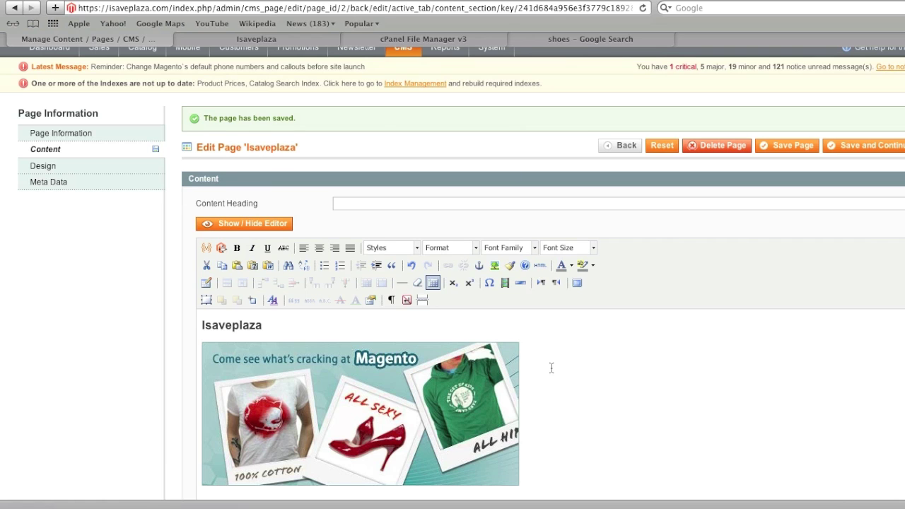
key(BackSpace)
click(312, 42)
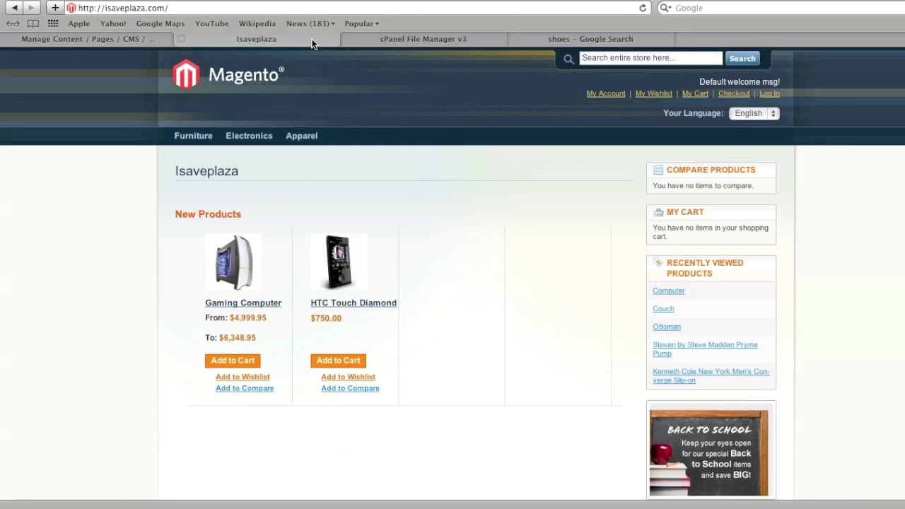
click(643, 7)
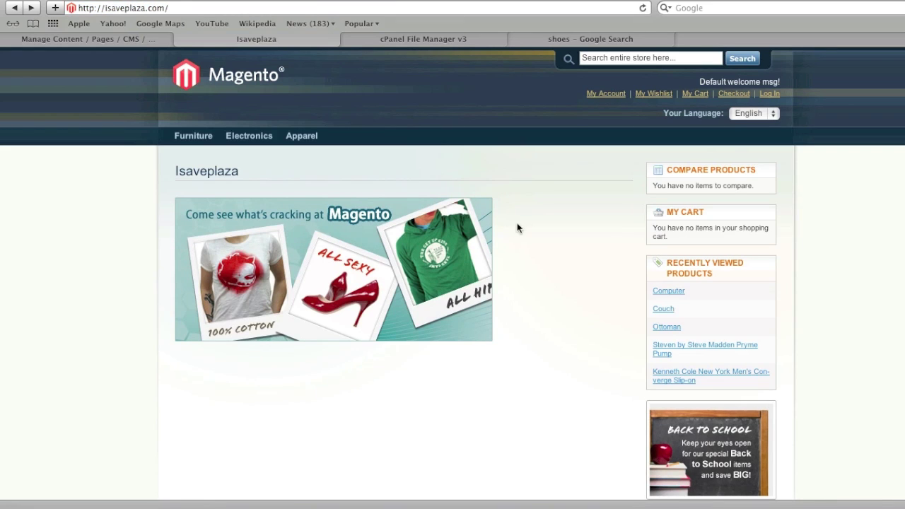
Step: Center the apparel banner image in the home page content and save the page while keeping it open for editing
click(152, 38)
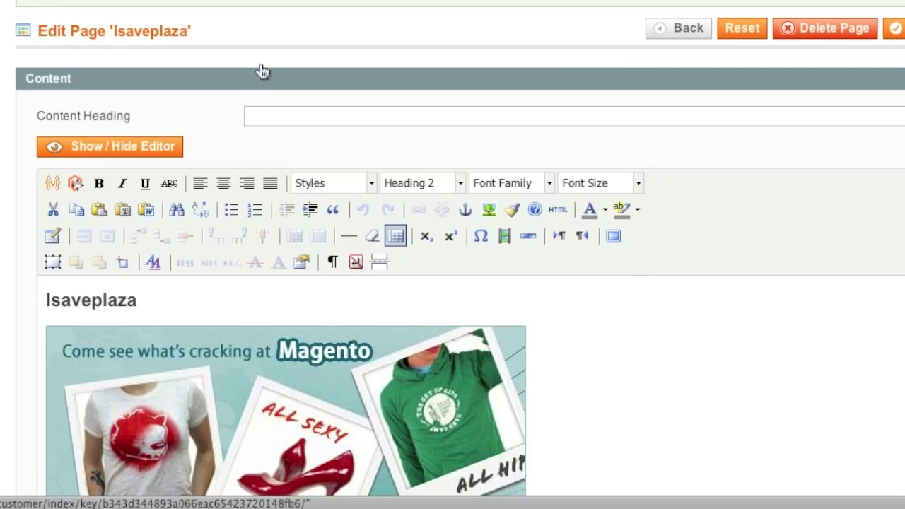
scroll(414, 208, down, 2)
click(463, 285)
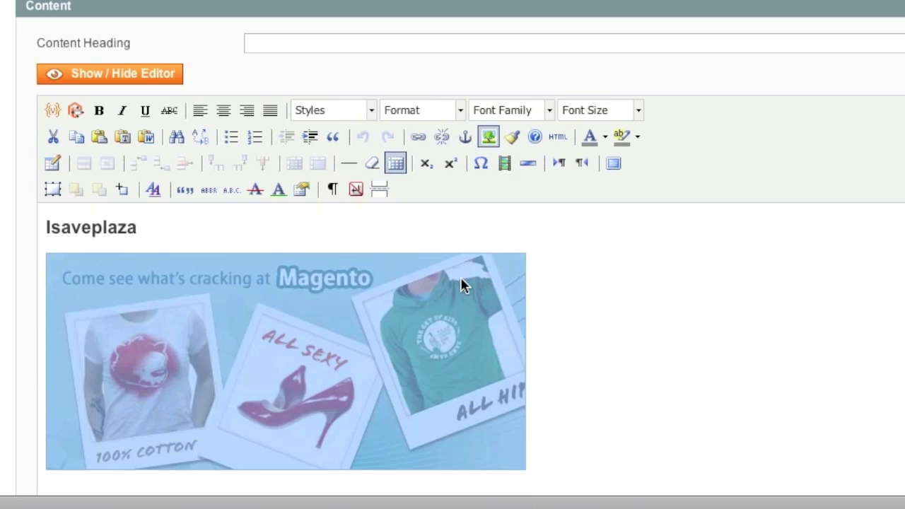
click(224, 111)
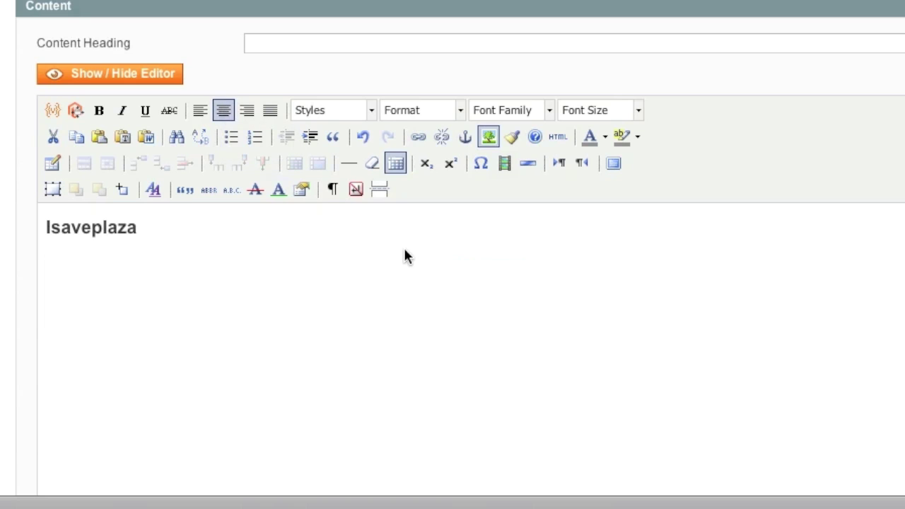
scroll(406, 251, down, 5)
scroll(409, 249, up, 10)
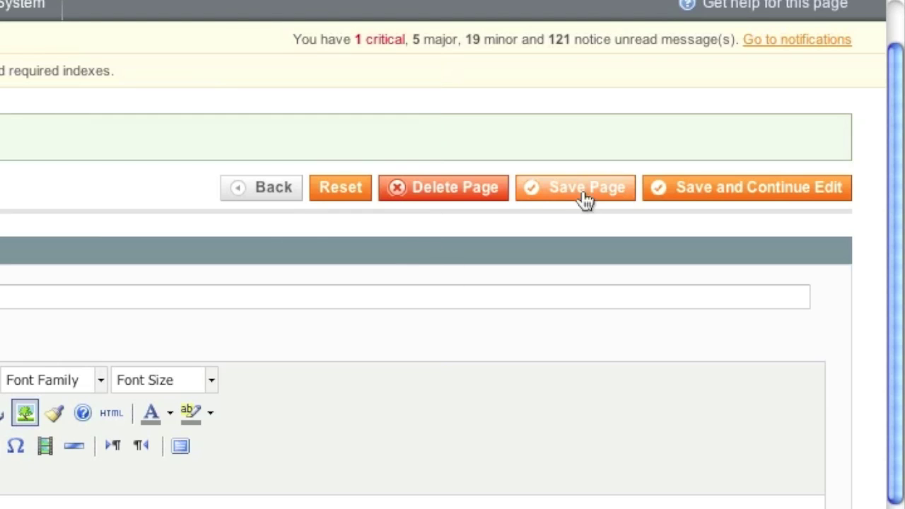
click(711, 190)
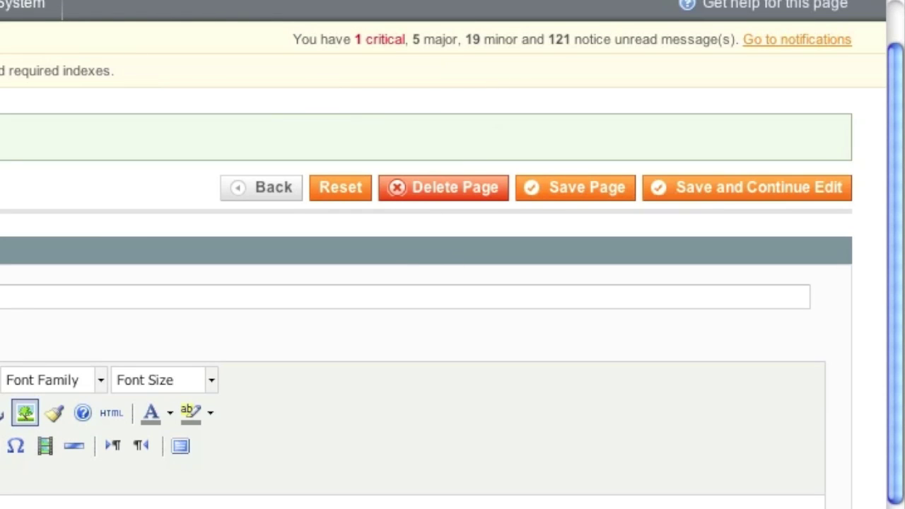
Step: Check the banner on the storefront home page, then return to the page editor and place the cursor on a new line below the banner
click(256, 39)
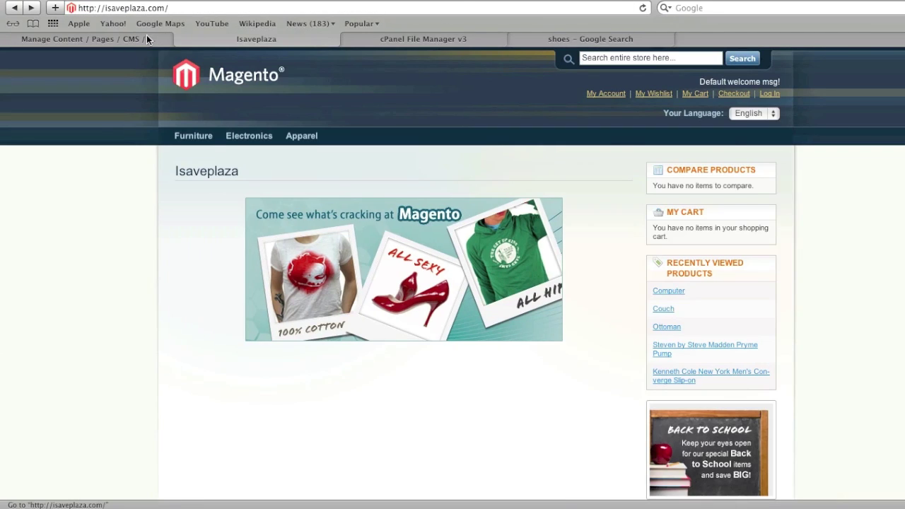
click(145, 35)
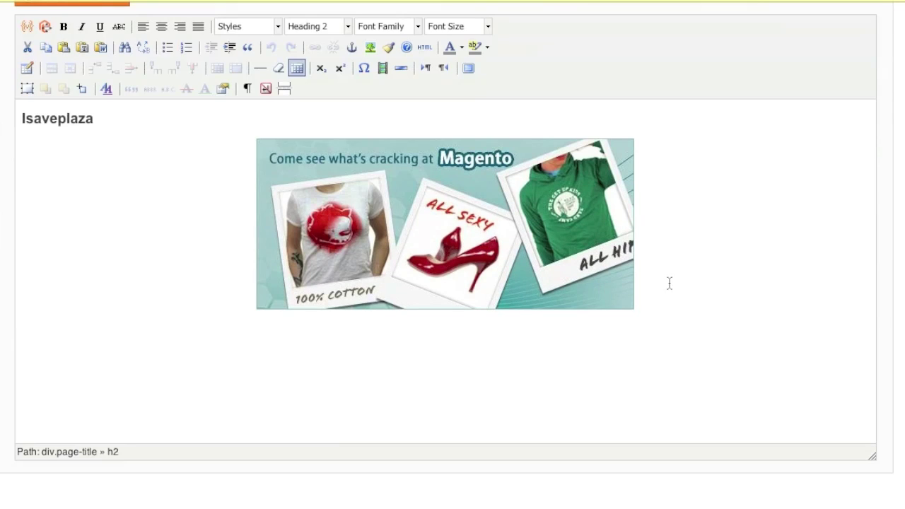
click(671, 284)
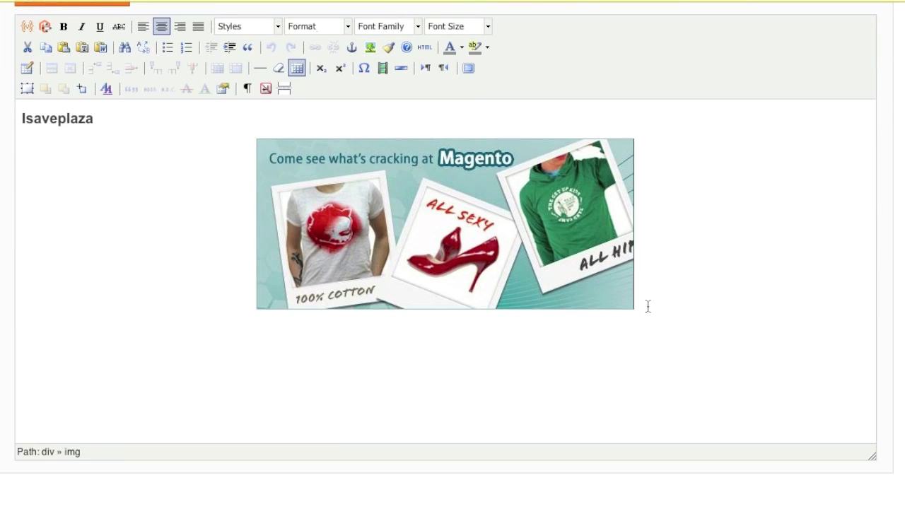
key(BackSpace)
key(ctrl+z)
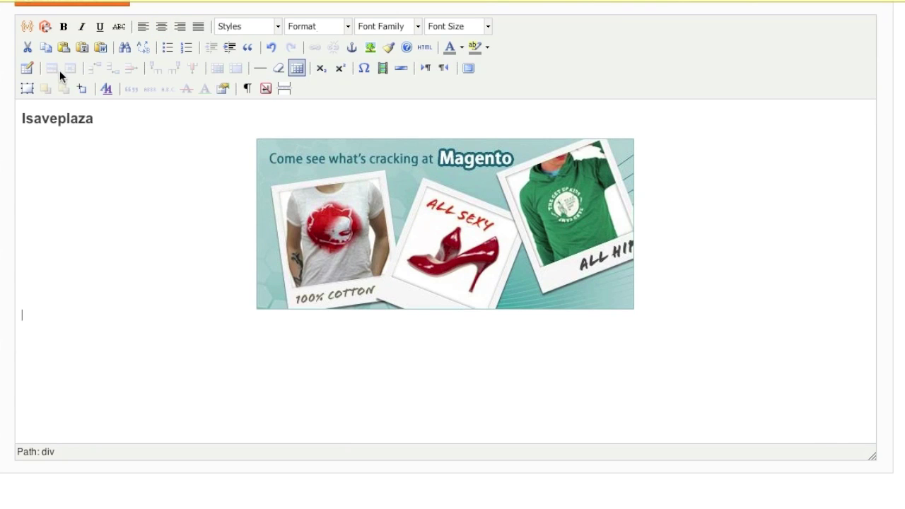
Step: Set up a centered table below the banner with 3 columns, cell padding 5, cell spacing 5 and width 200
click(27, 68)
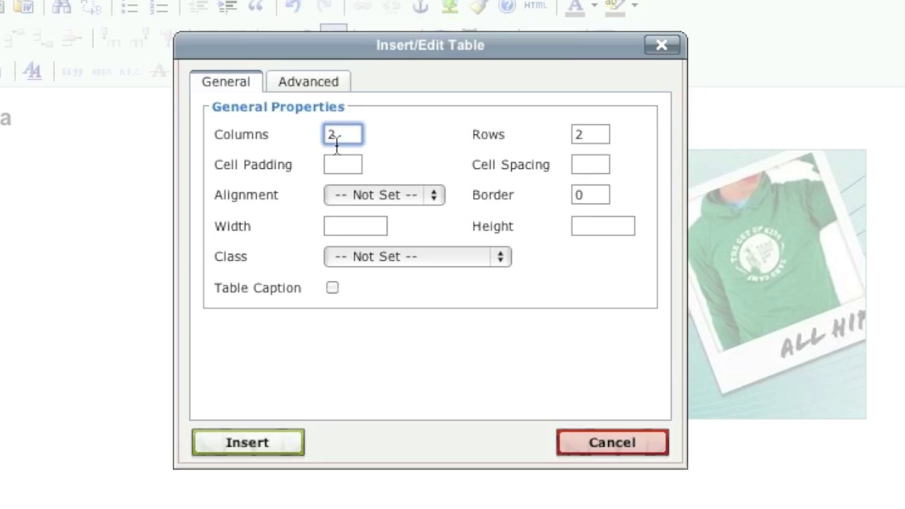
double_click(345, 139)
text(3)
click(349, 165)
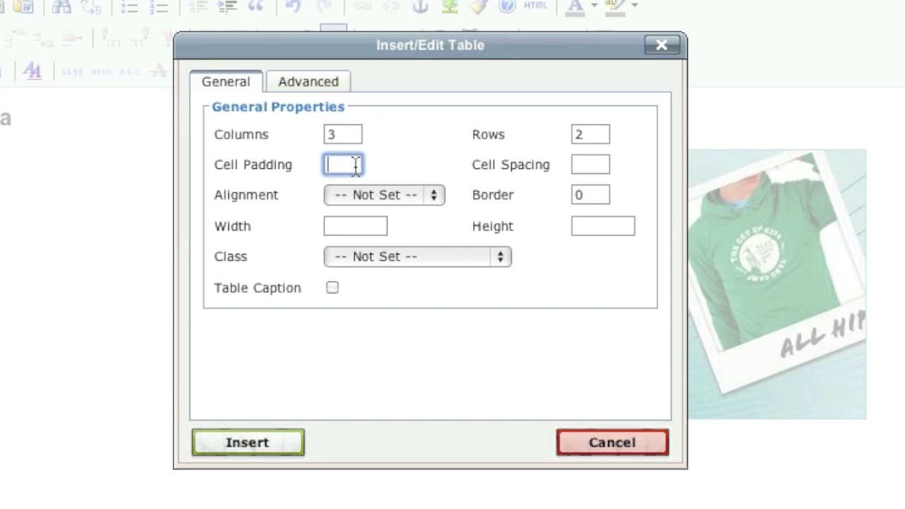
text(5)
click(606, 165)
text(5)
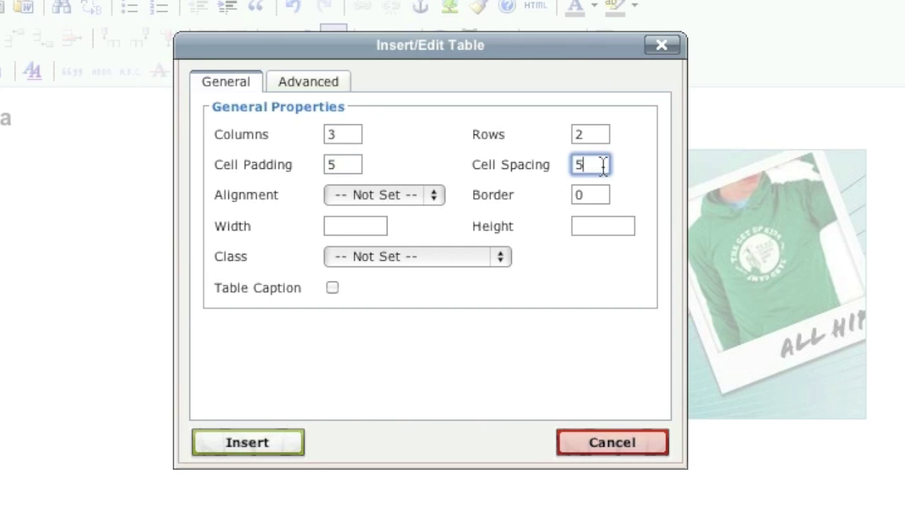
click(357, 228)
click(379, 195)
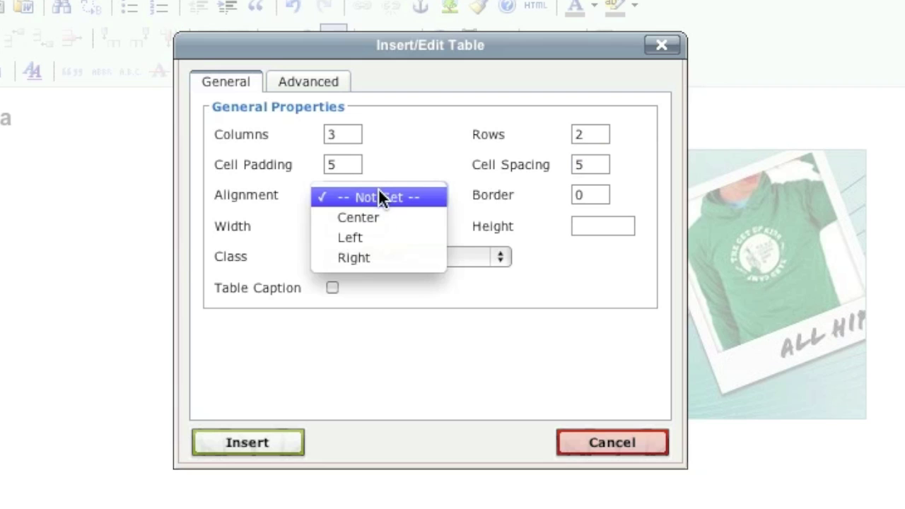
click(379, 215)
click(351, 226)
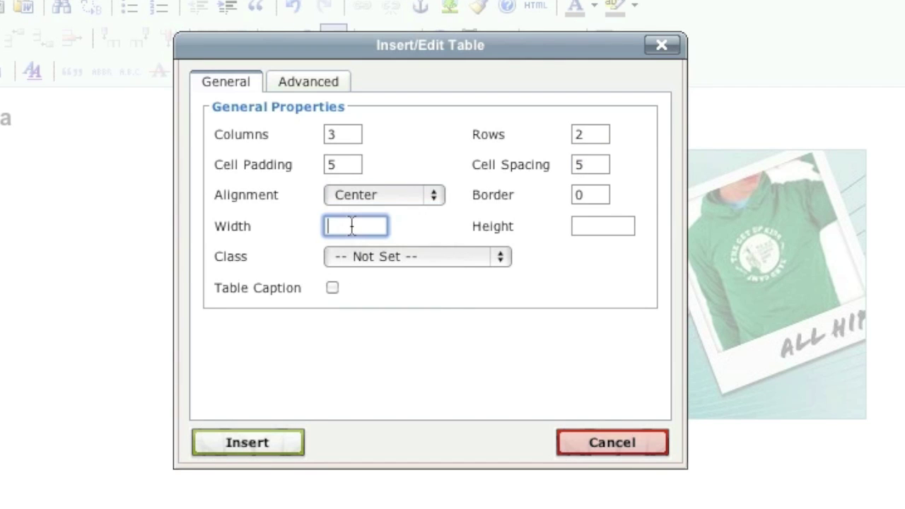
text(200)
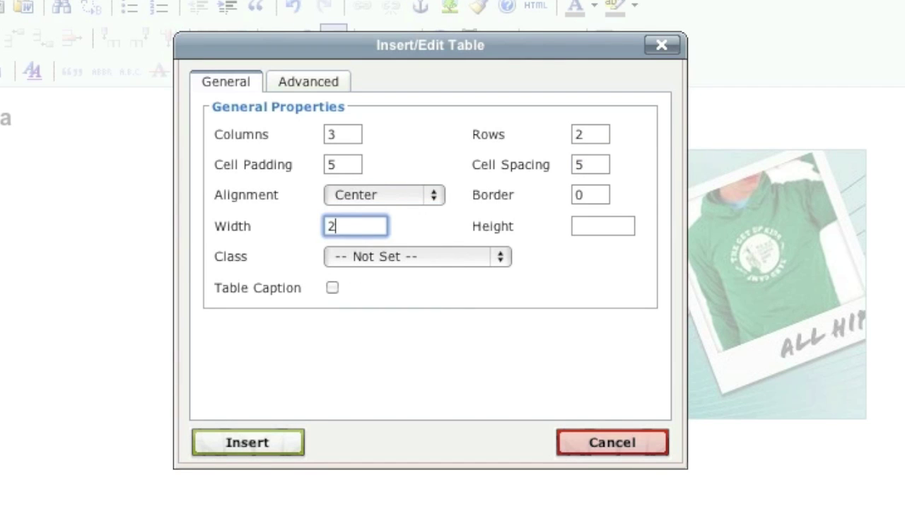
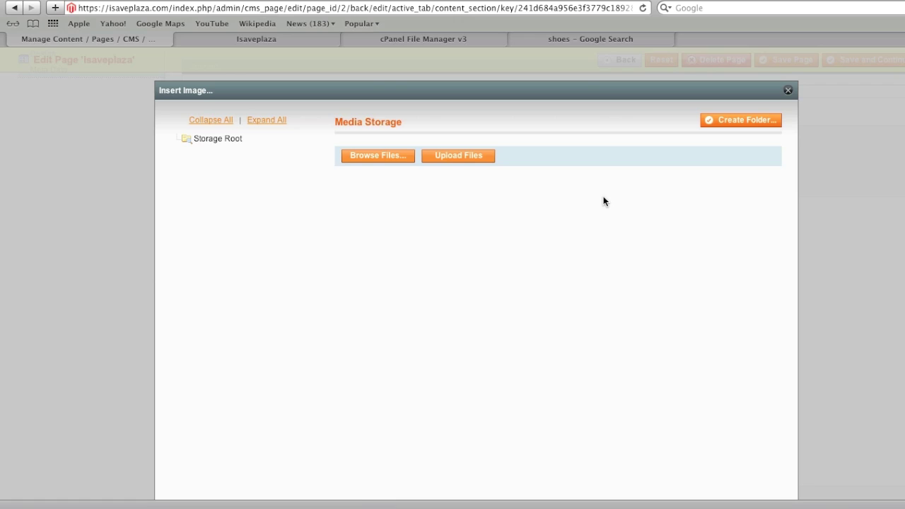
Step: Upload the six product images, everything except apparel_banner, from the magento_homepage folder to media storage
click(382, 155)
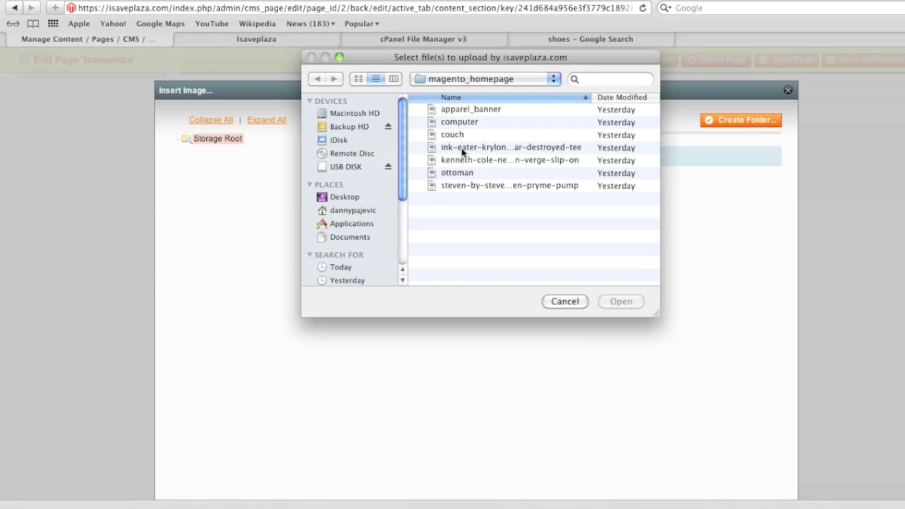
drag(471, 123, 473, 184)
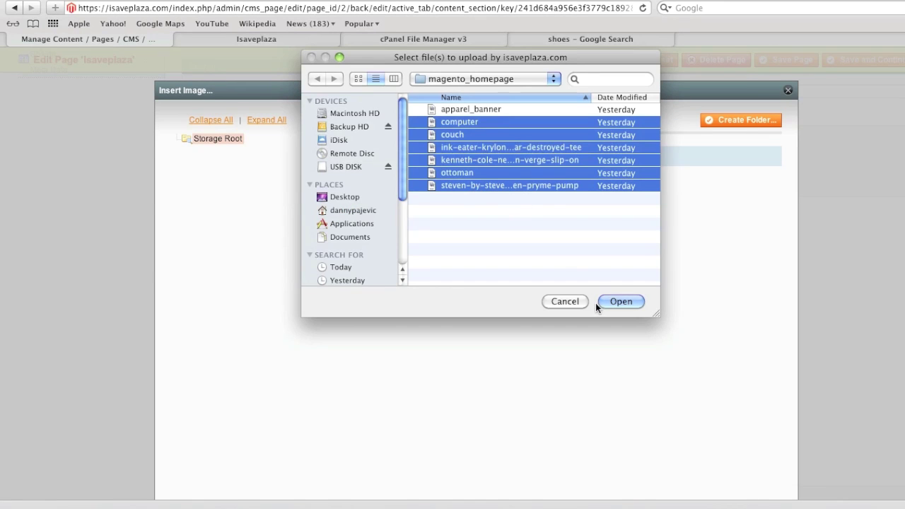
click(621, 301)
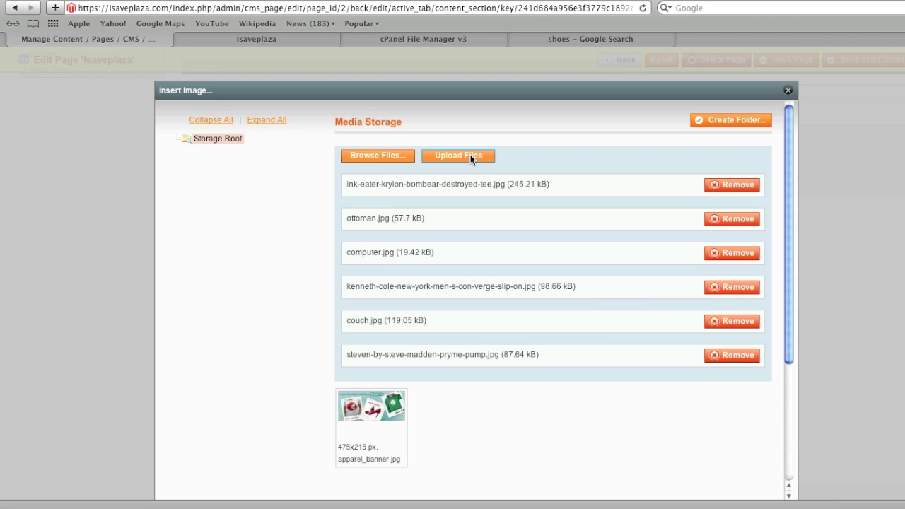
click(472, 253)
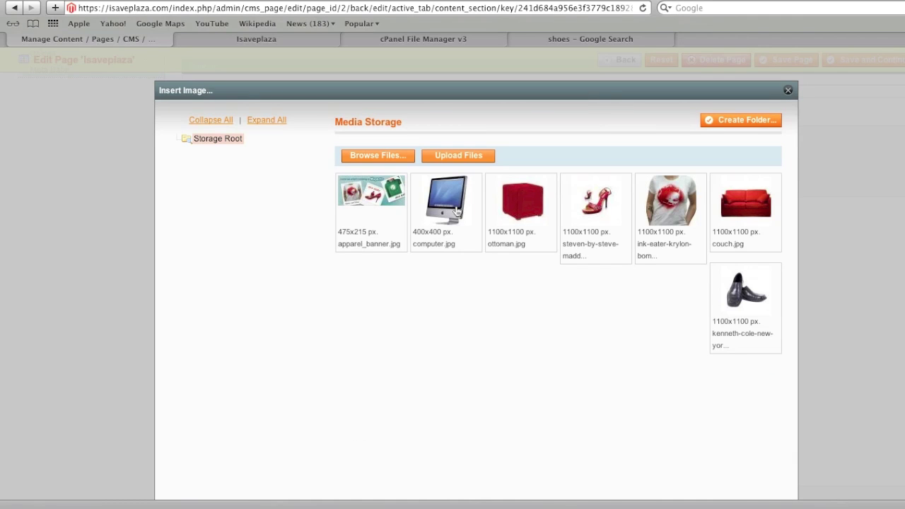
Step: Insert computer.jpg into the table's first cell with the image description and title "Computer"
click(457, 209)
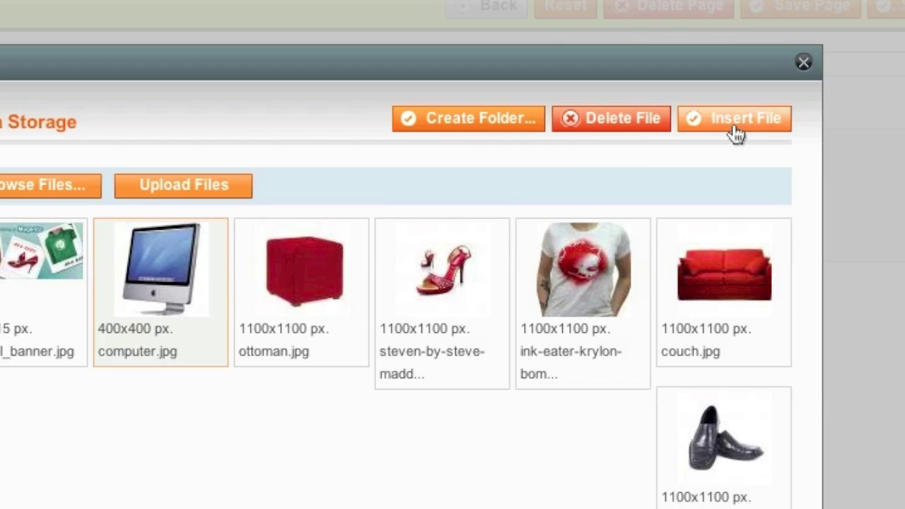
click(736, 132)
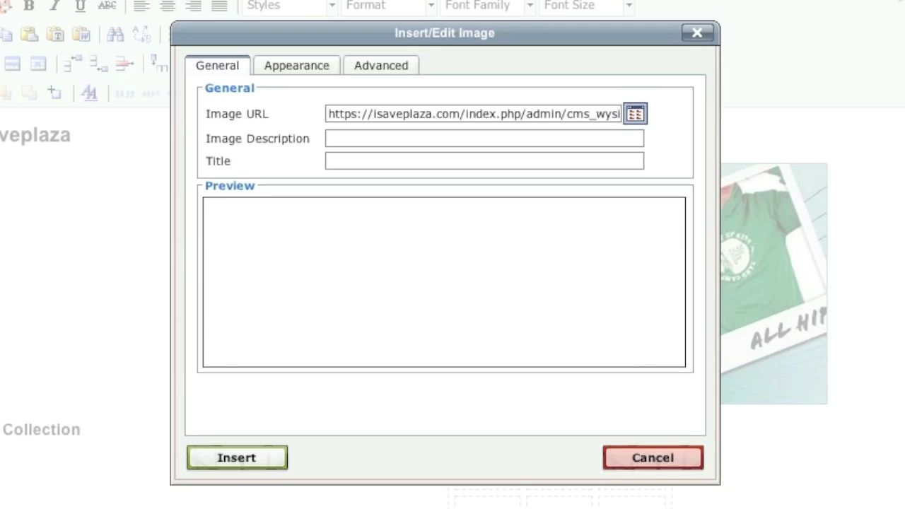
click(355, 141)
text(Computer)
double_click(363, 140)
key(ctrl+c)
click(365, 162)
key(ctrl+v)
click(247, 458)
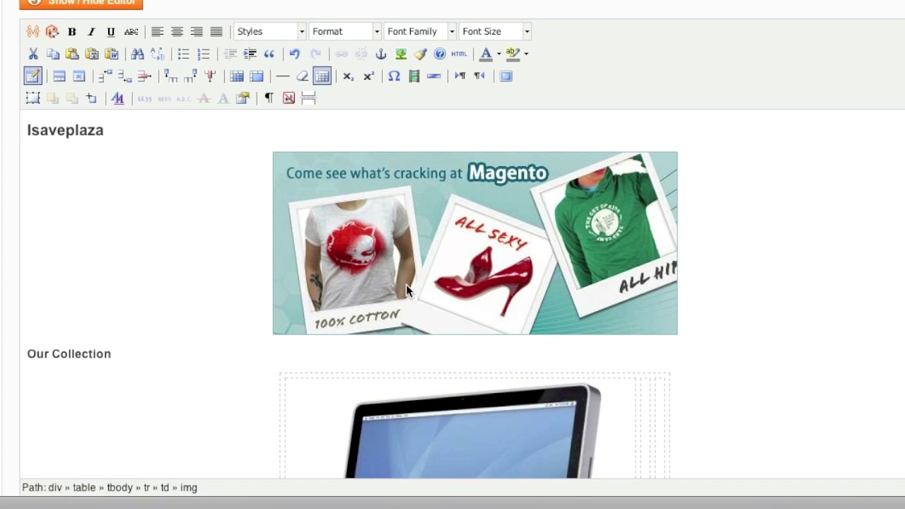
Step: Resize the computer image to a width of 200 px with its proportions constrained
scroll(406, 285, down, 3)
scroll(408, 288, down, 1)
click(490, 295)
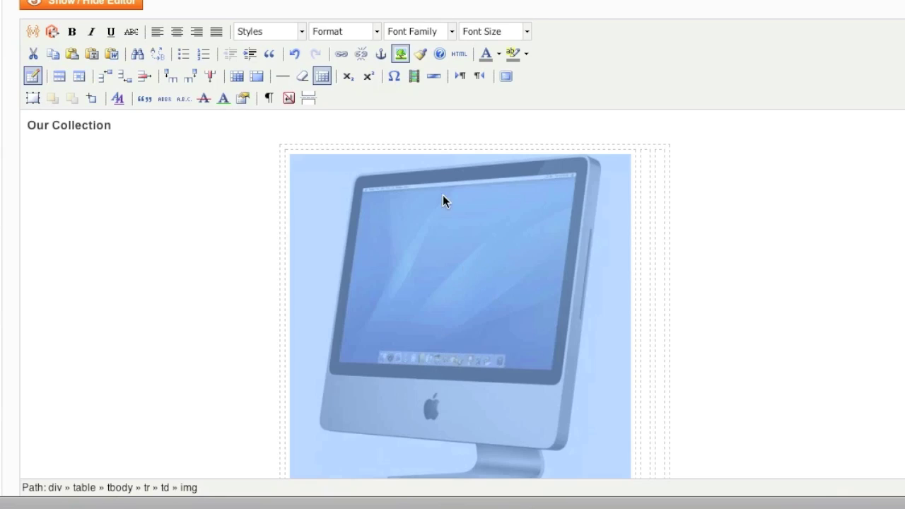
click(405, 53)
click(312, 75)
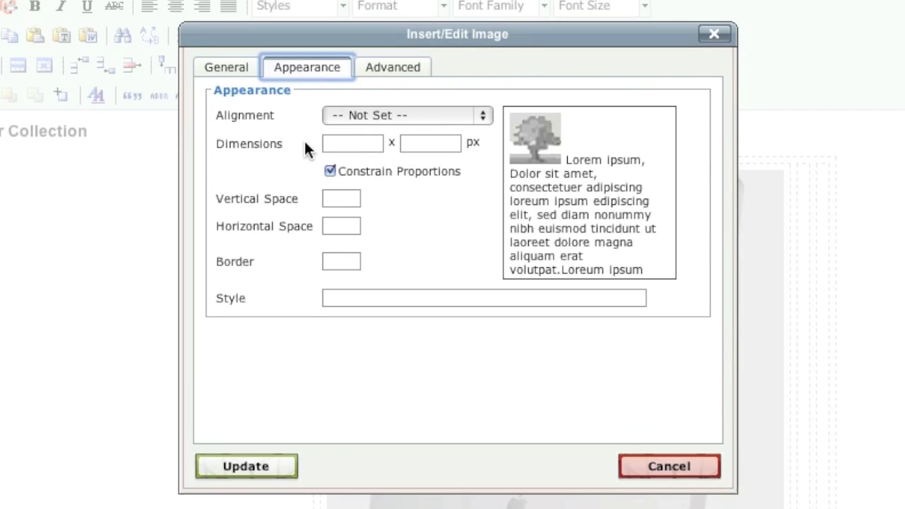
click(354, 145)
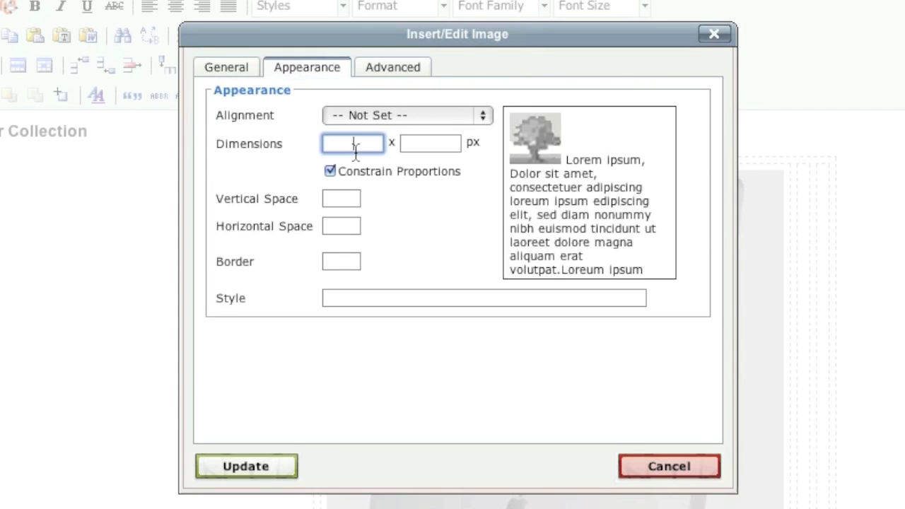
text(200)
click(262, 465)
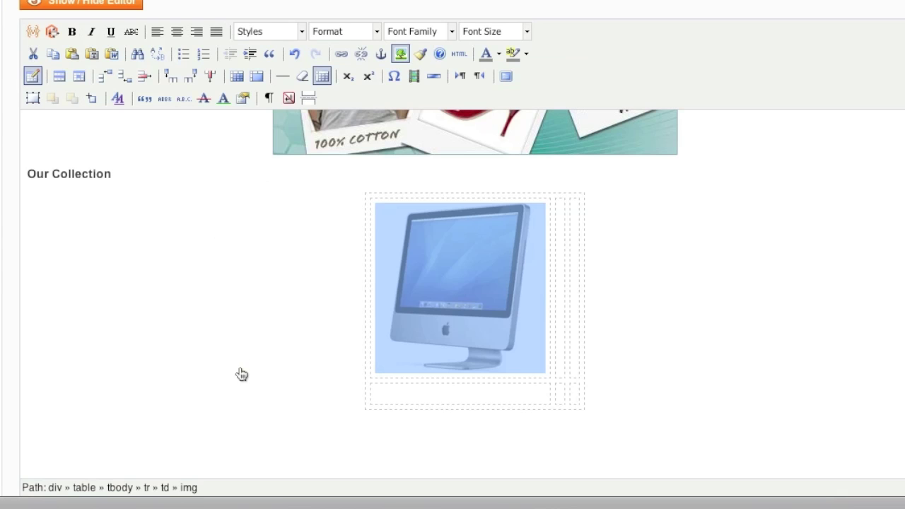
Step: Start a new line below the computer image and set up a Catalog Product Link widget with the Product Link Block Template
click(543, 340)
key(BackSpace)
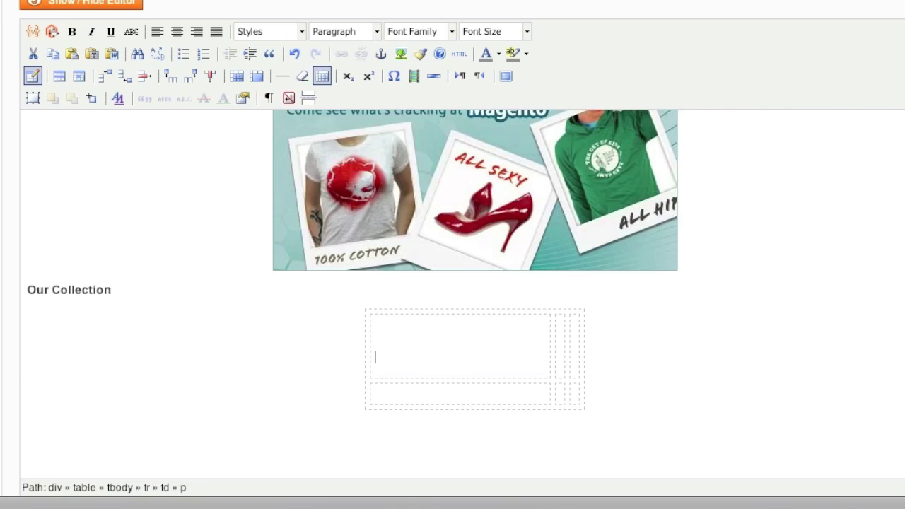
key(ctrl+z)
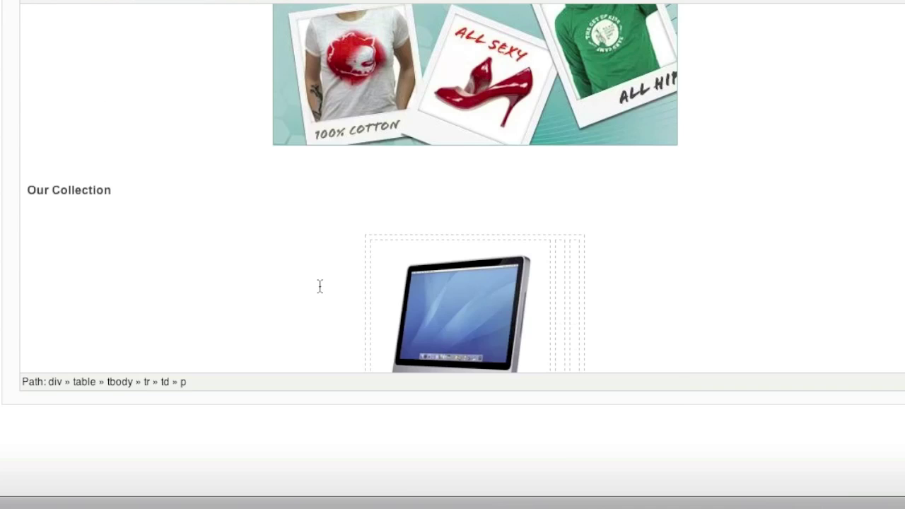
scroll(320, 284, up, 6)
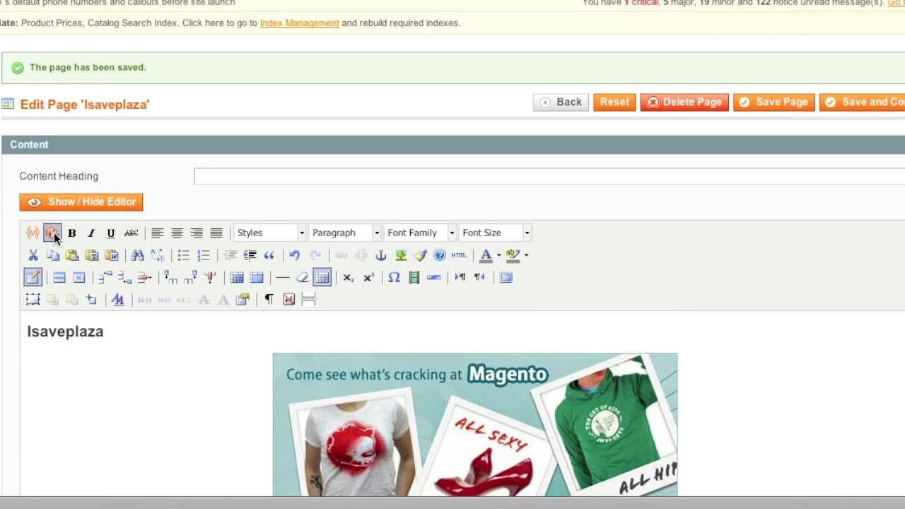
click(54, 233)
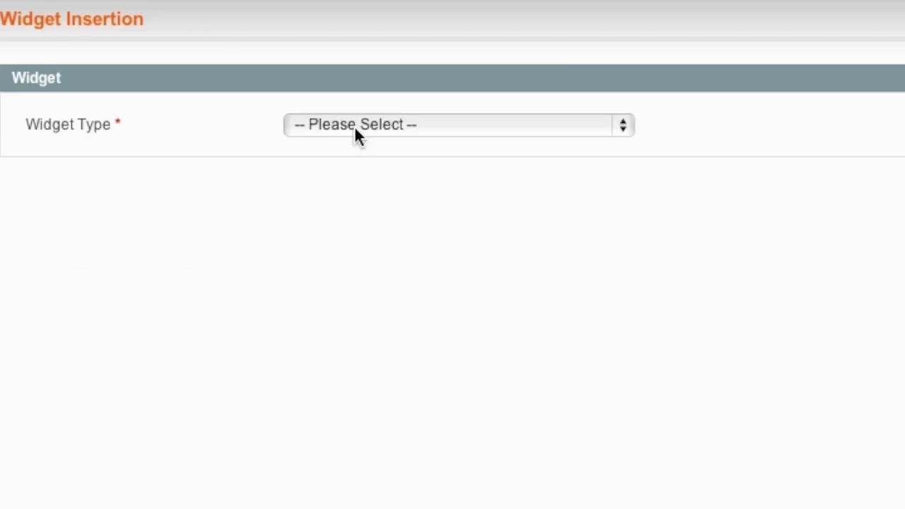
click(355, 127)
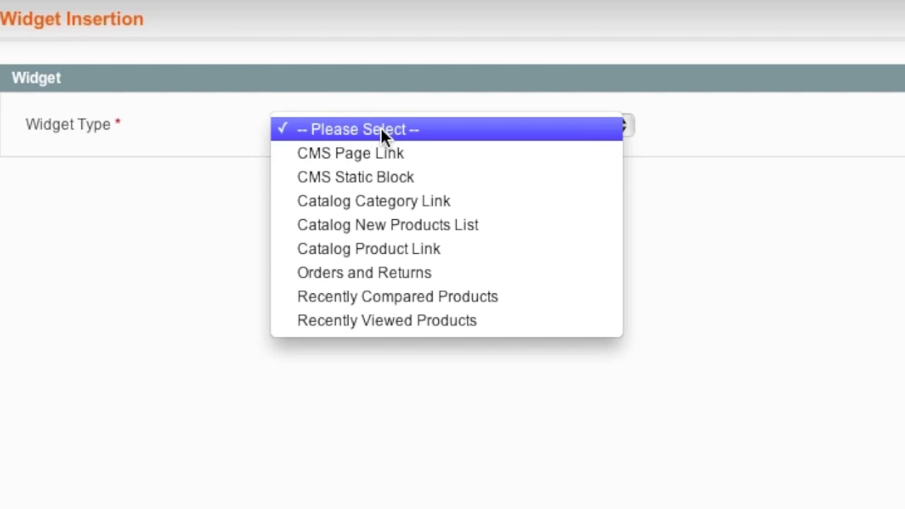
click(391, 249)
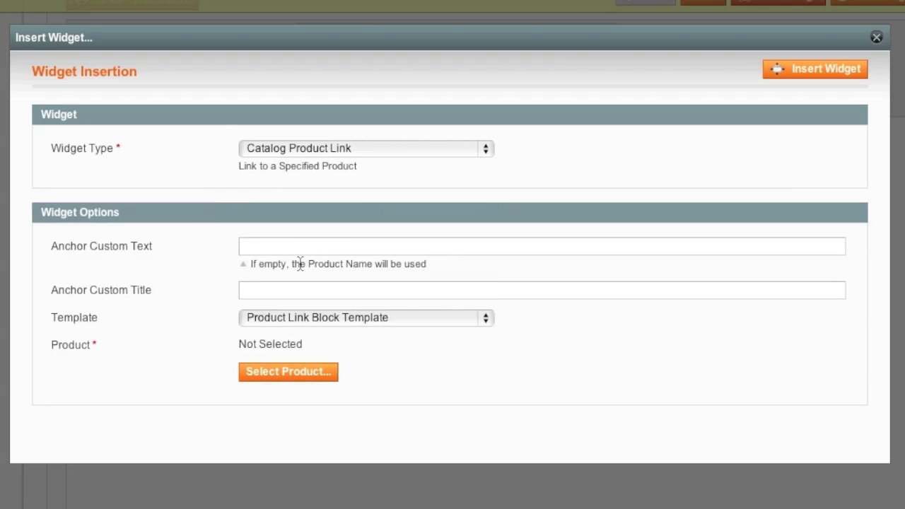
click(297, 319)
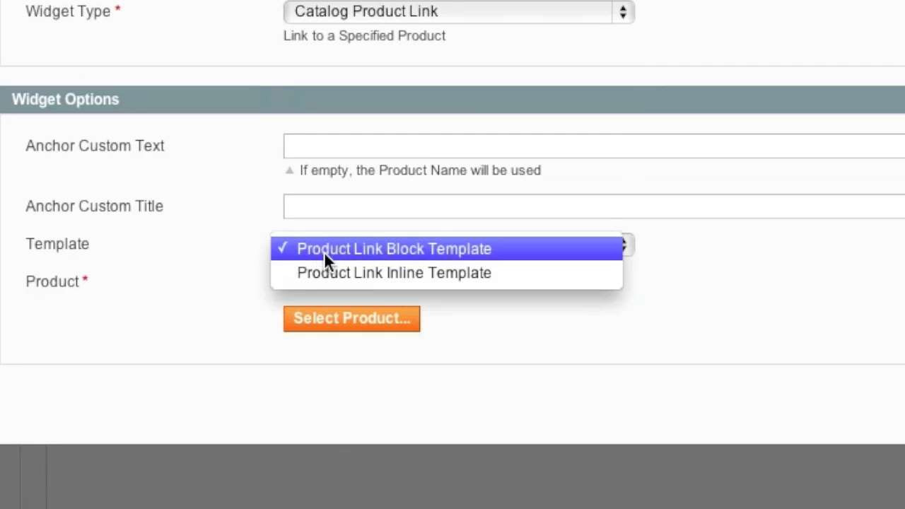
click(364, 248)
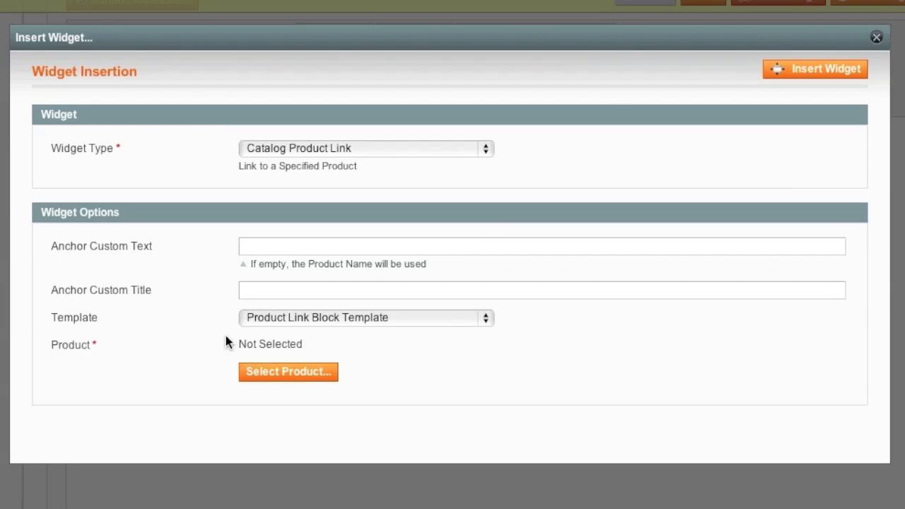
Step: Set both the anchor custom text and the anchor custom title of the widget to "Computer"
click(265, 249)
text(Computer)
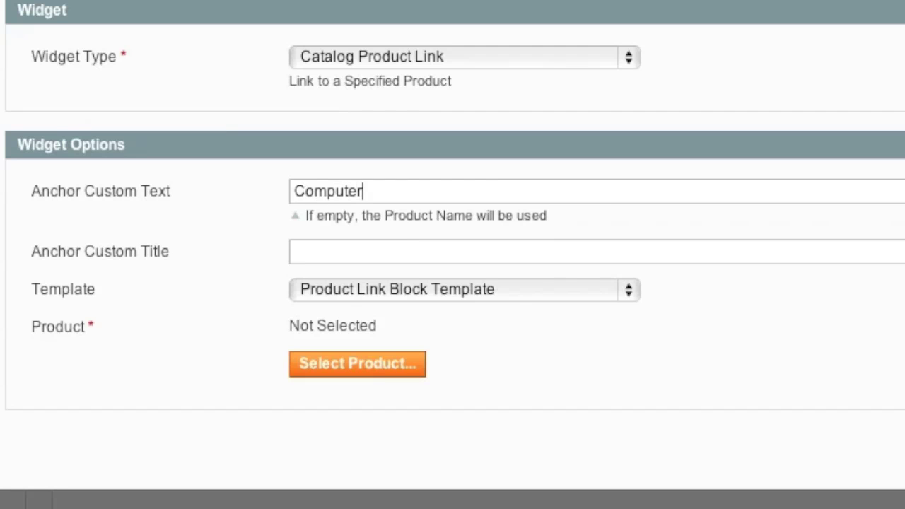
double_click(333, 190)
key(ctrl+c)
click(338, 253)
key(ctrl+v)
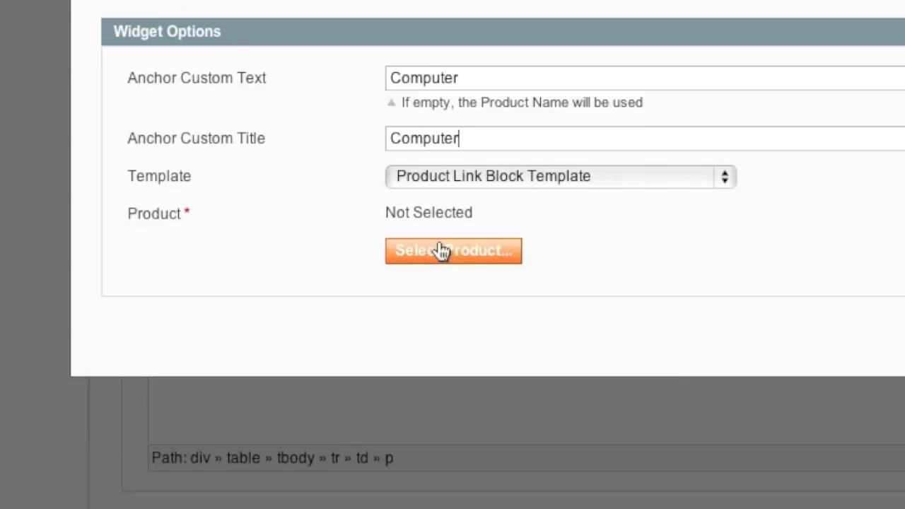
Step: Search the products for "computer", choose the product named Computer and insert the widget into the cell
click(443, 251)
click(443, 129)
text(comp)
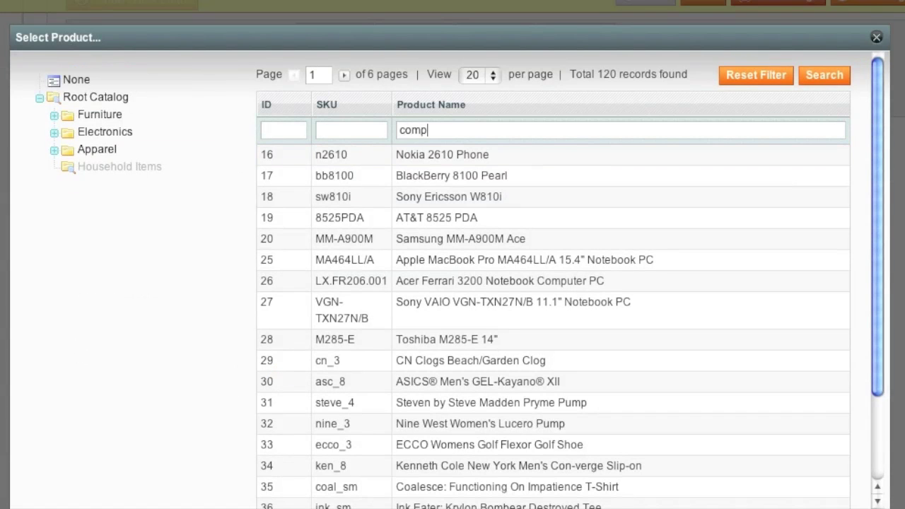
text(uter)
click(822, 77)
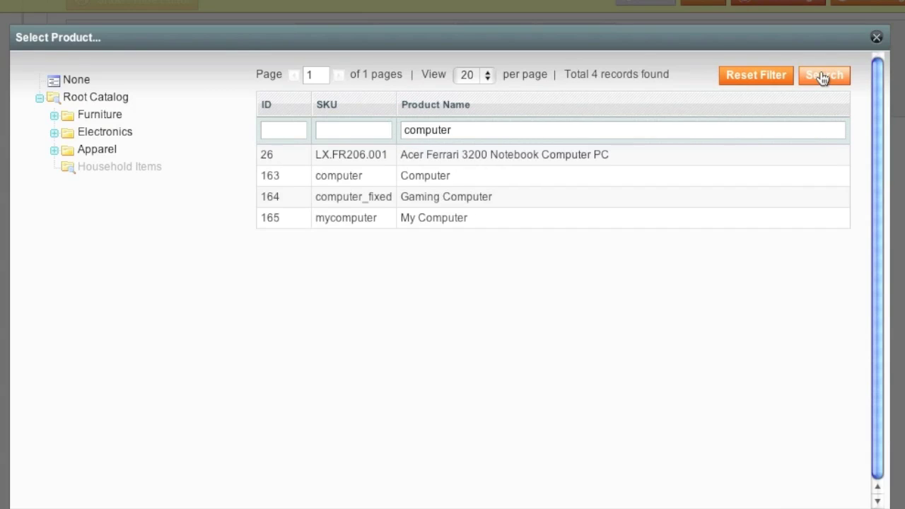
click(455, 179)
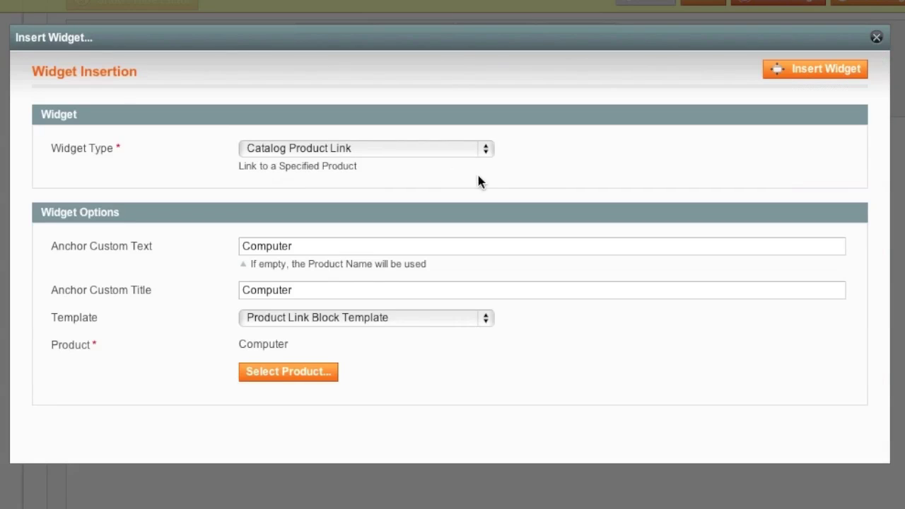
click(823, 71)
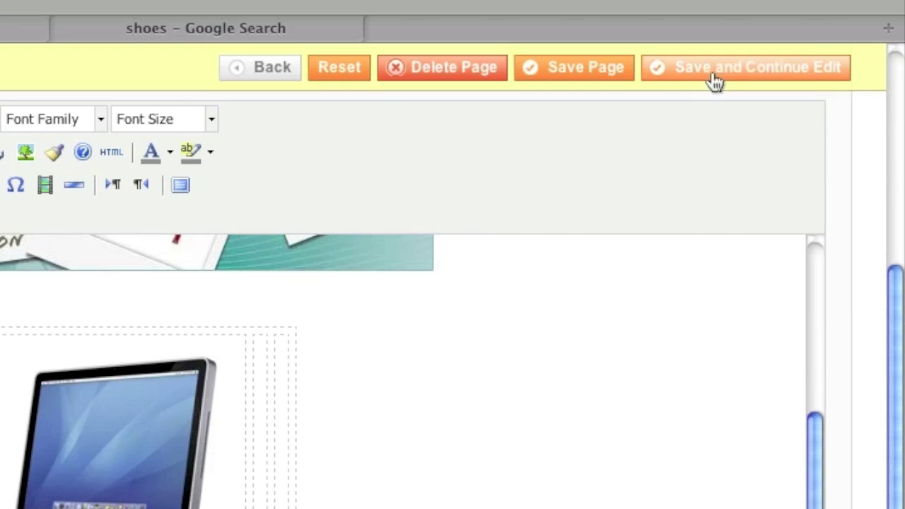
Step: Save the page while keeping it open for editing, and check the Computer product link on the storefront home page
click(712, 71)
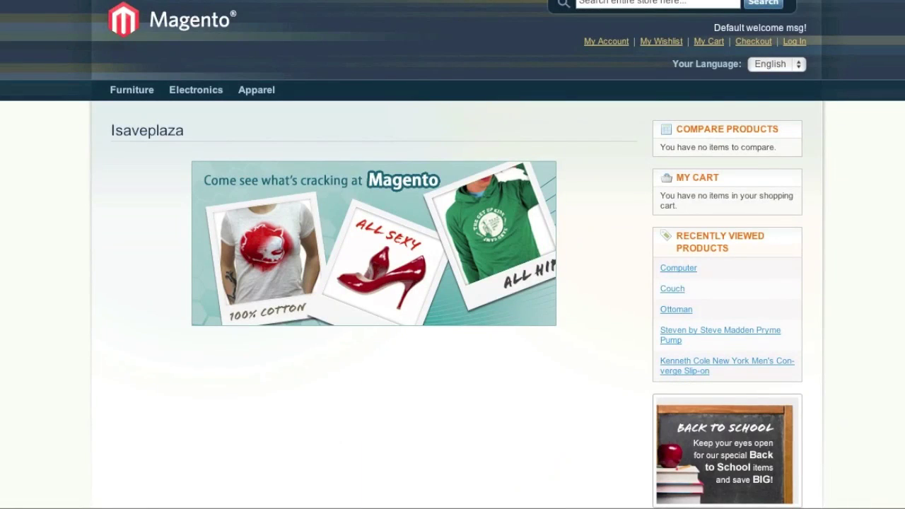
scroll(452, 282, down, 4)
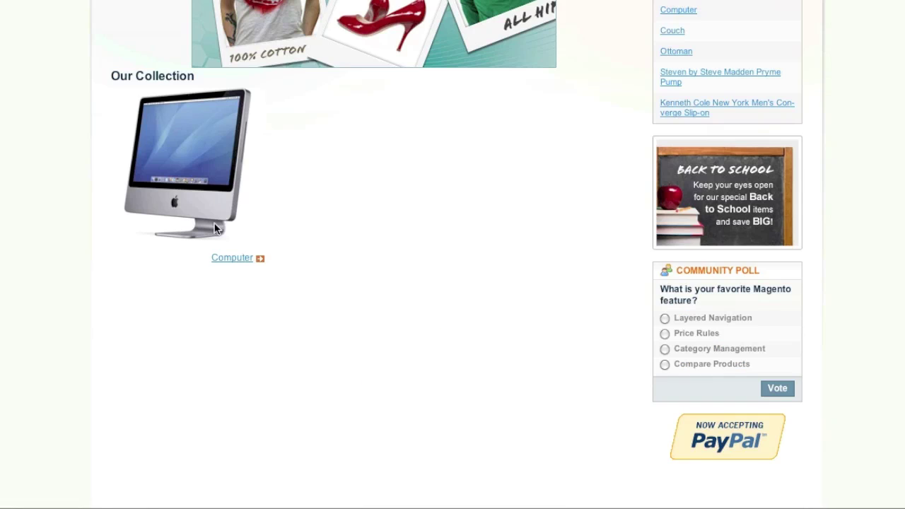
click(241, 264)
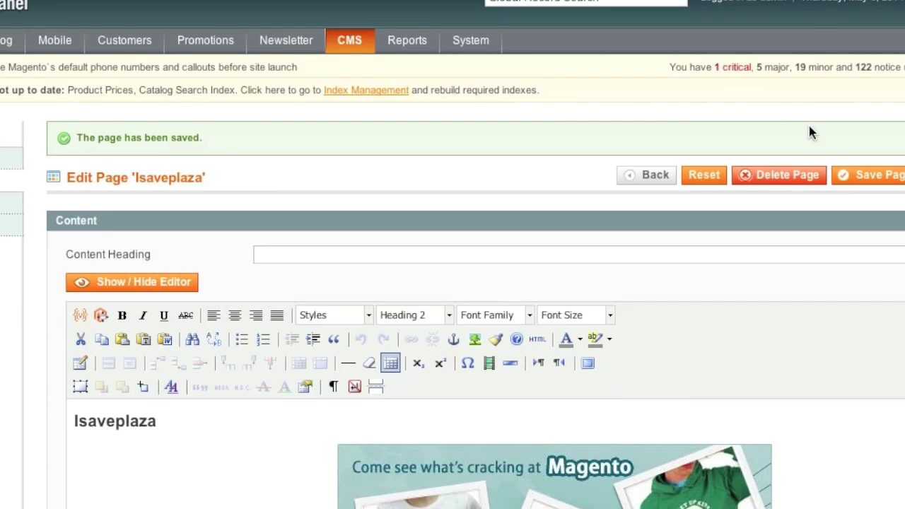
Step: Start a link on the computer image and copy the Computer product link's address from the storefront home page
scroll(809, 122, down, 5)
click(600, 293)
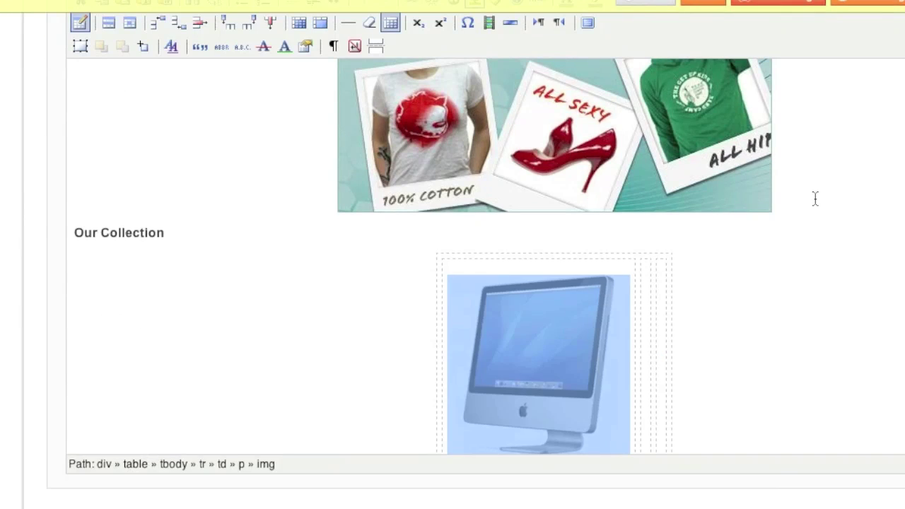
scroll(814, 198, up, 4)
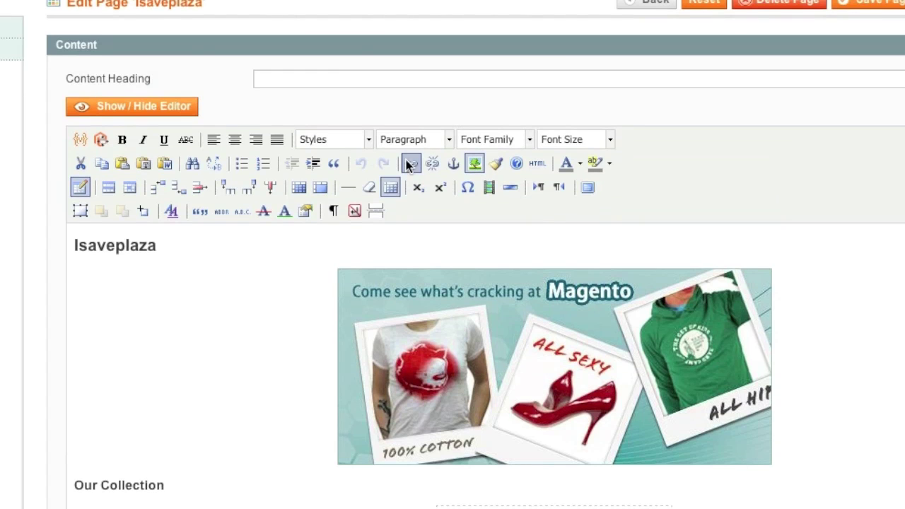
click(410, 164)
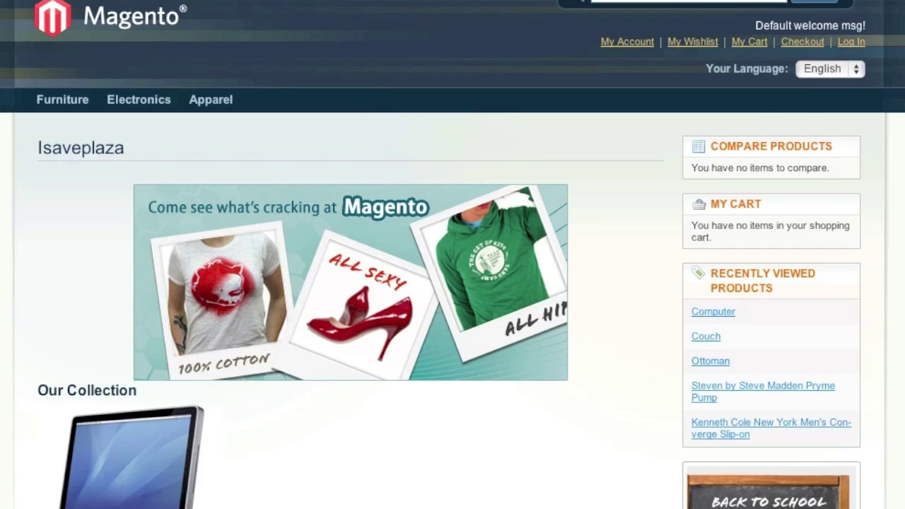
scroll(184, 319, down, 5)
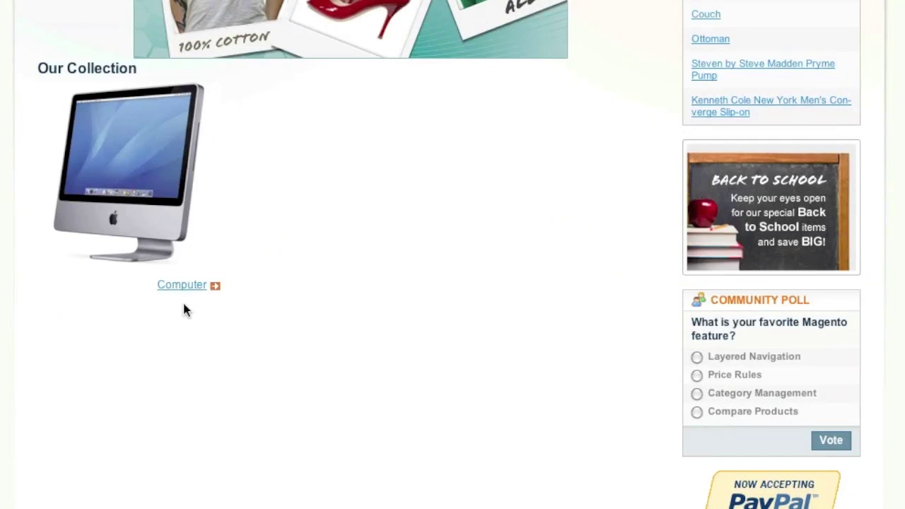
right_click(181, 284)
click(267, 419)
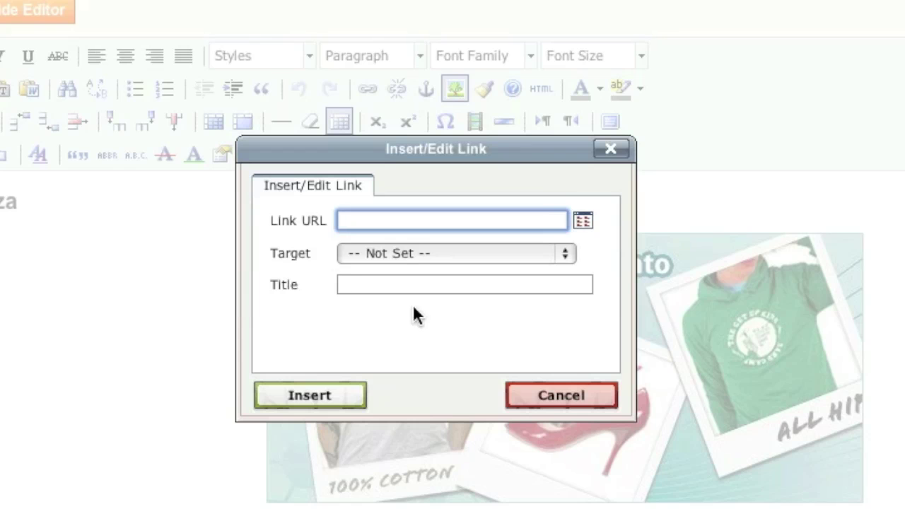
Step: Link the computer image to the copied product URL with the title "Computer" and save the page, continuing to edit
click(352, 222)
key(ctrl+v)
click(400, 283)
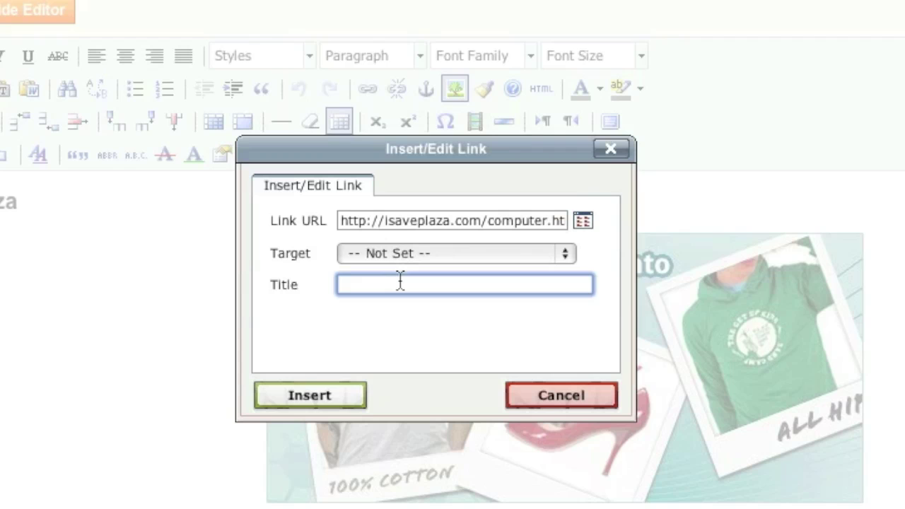
text(Computer)
click(292, 396)
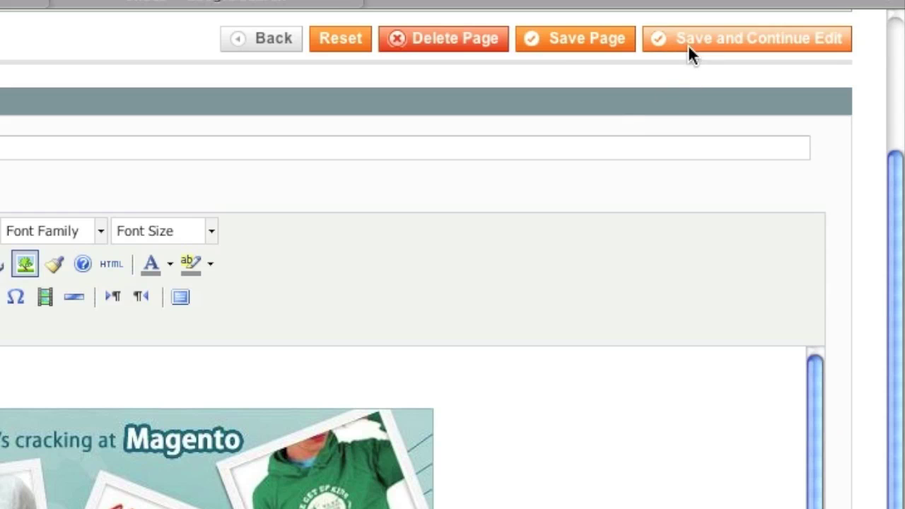
click(690, 55)
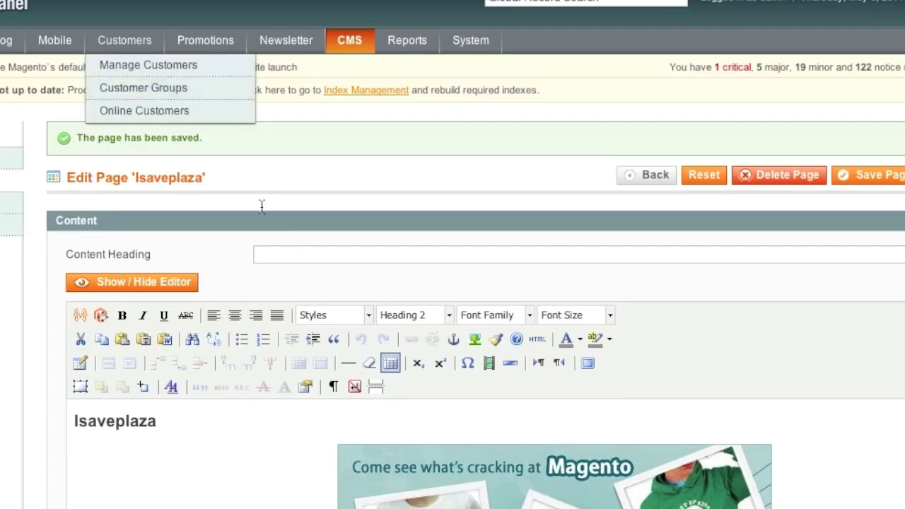
Step: Add a blank line above the "Our Collection" heading
scroll(493, 328, down, 5)
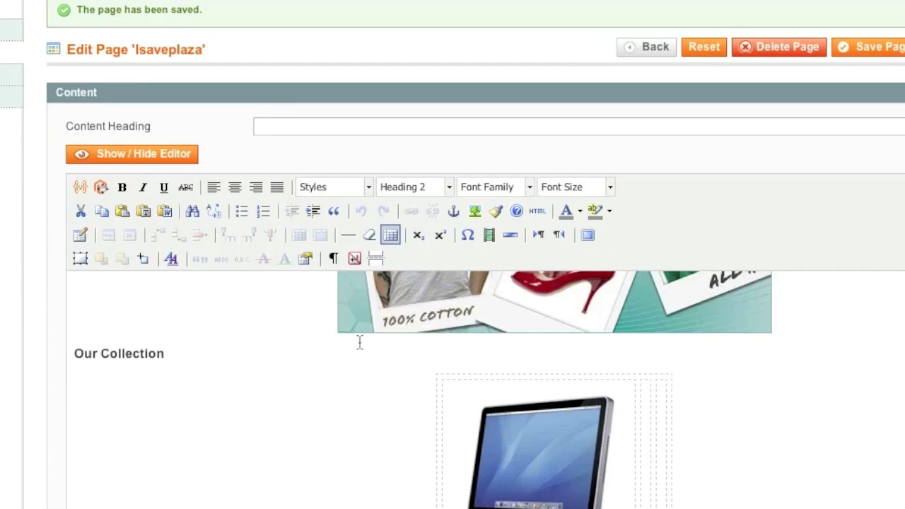
click(75, 354)
key(Return)
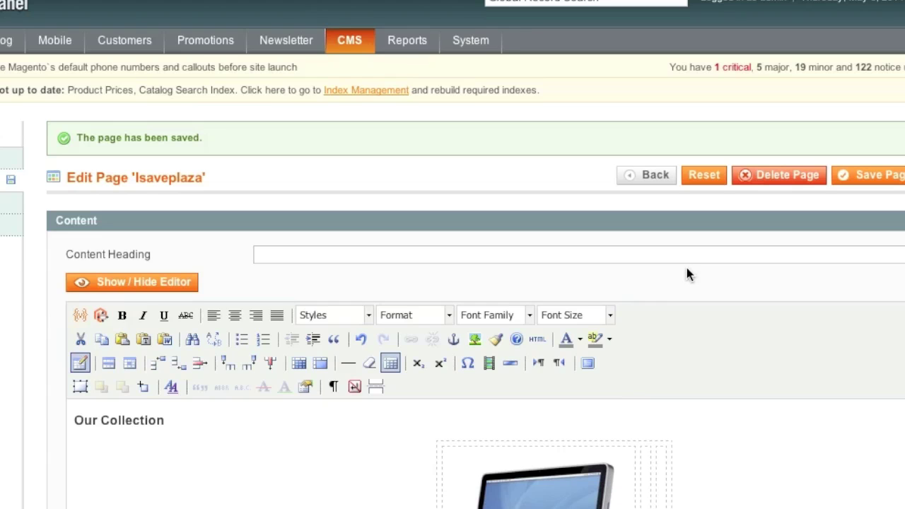
Step: Examine the product images and product links in both rows of the collection table in the editor
scroll(689, 275, down, 3)
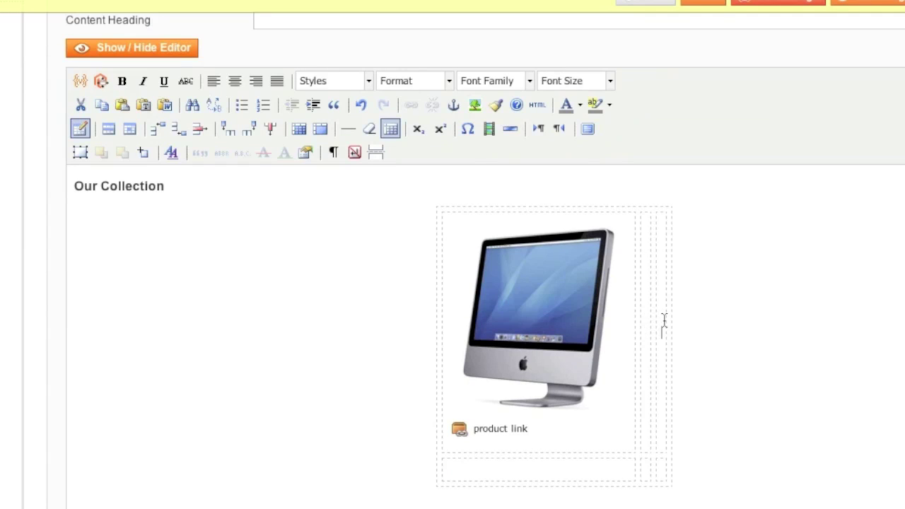
click(647, 467)
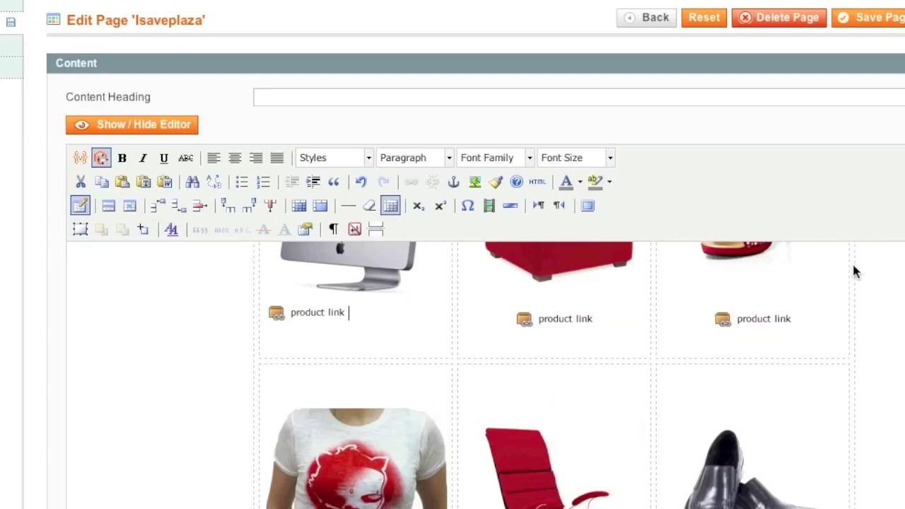
scroll(852, 262, down, 3)
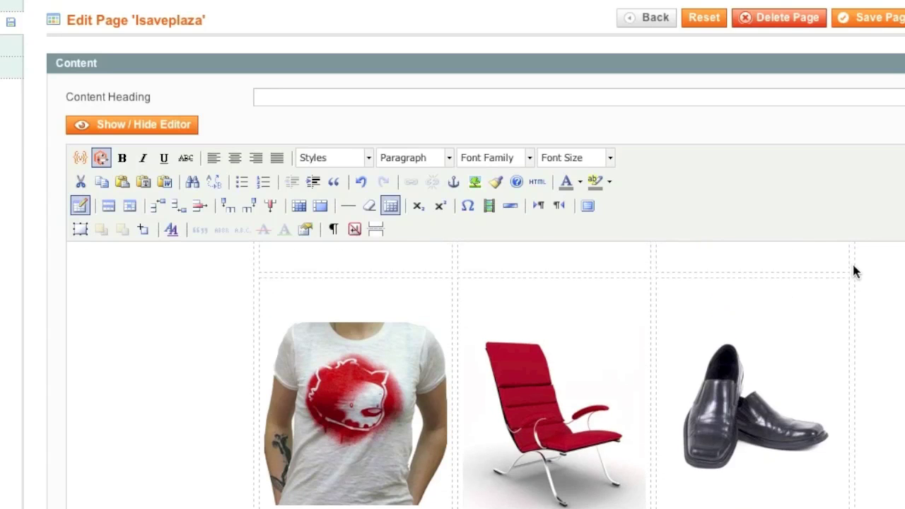
scroll(852, 262, up, 3)
scroll(854, 268, up, 3)
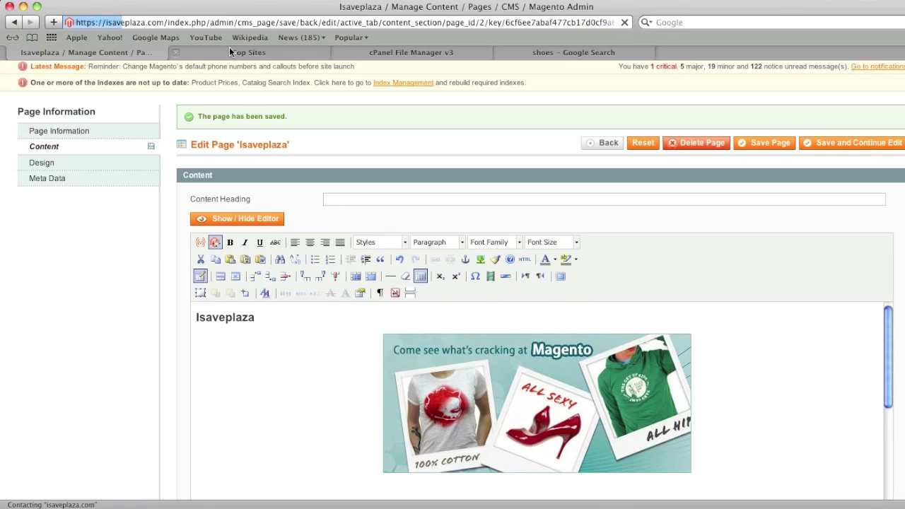
Step: Open the isaveplaza.com storefront home page and check the "Our Collection" layout there and in the page editor
key(super+t)
text(is)
key(Return)
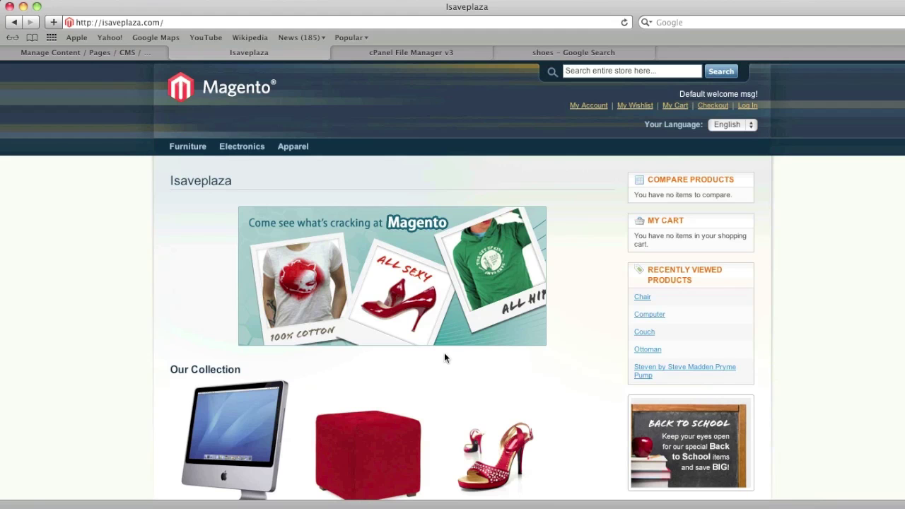
scroll(444, 357, down, 10)
scroll(527, 358, up, 10)
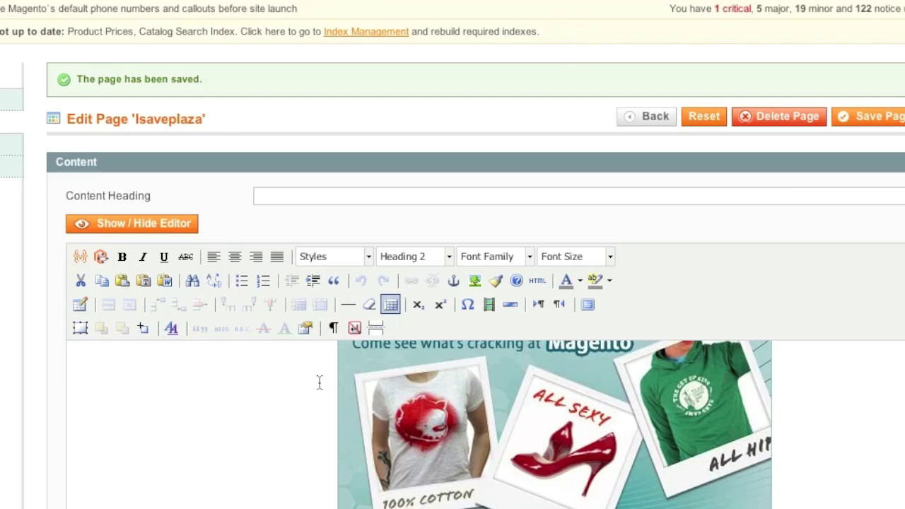
scroll(319, 380, down, 5)
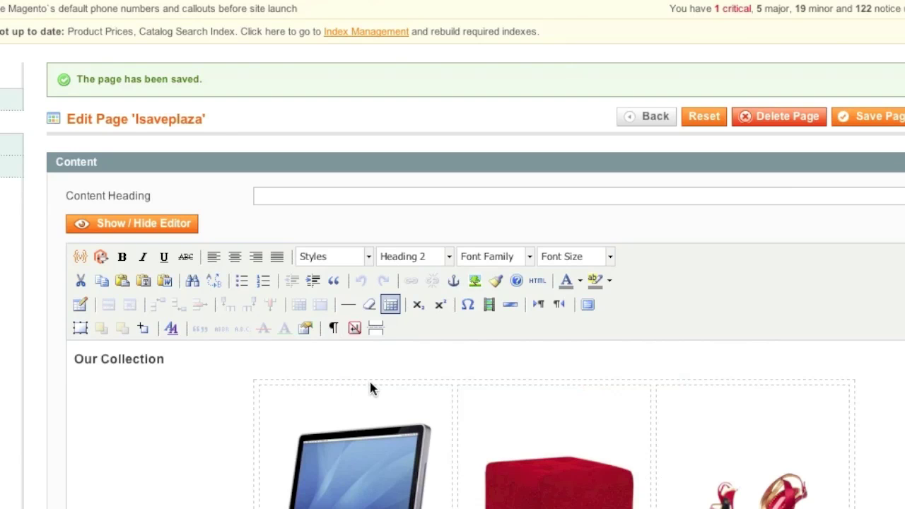